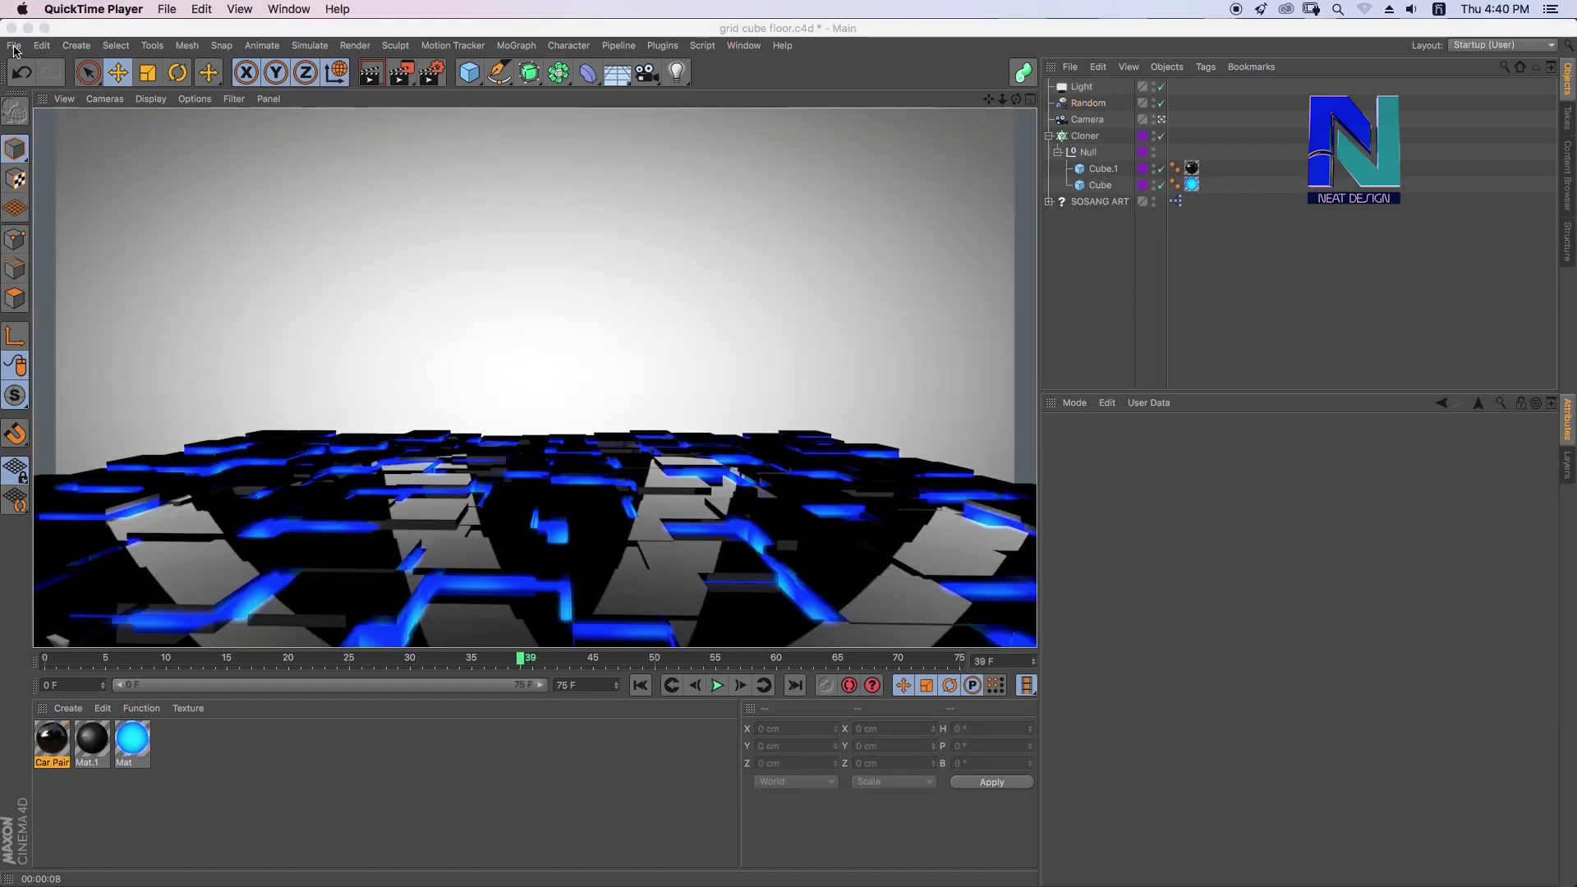
# Start a new project and set render output to the HDTV 1080 25 preset (1920×1080, 25 fps)
pyautogui.click(14, 45)
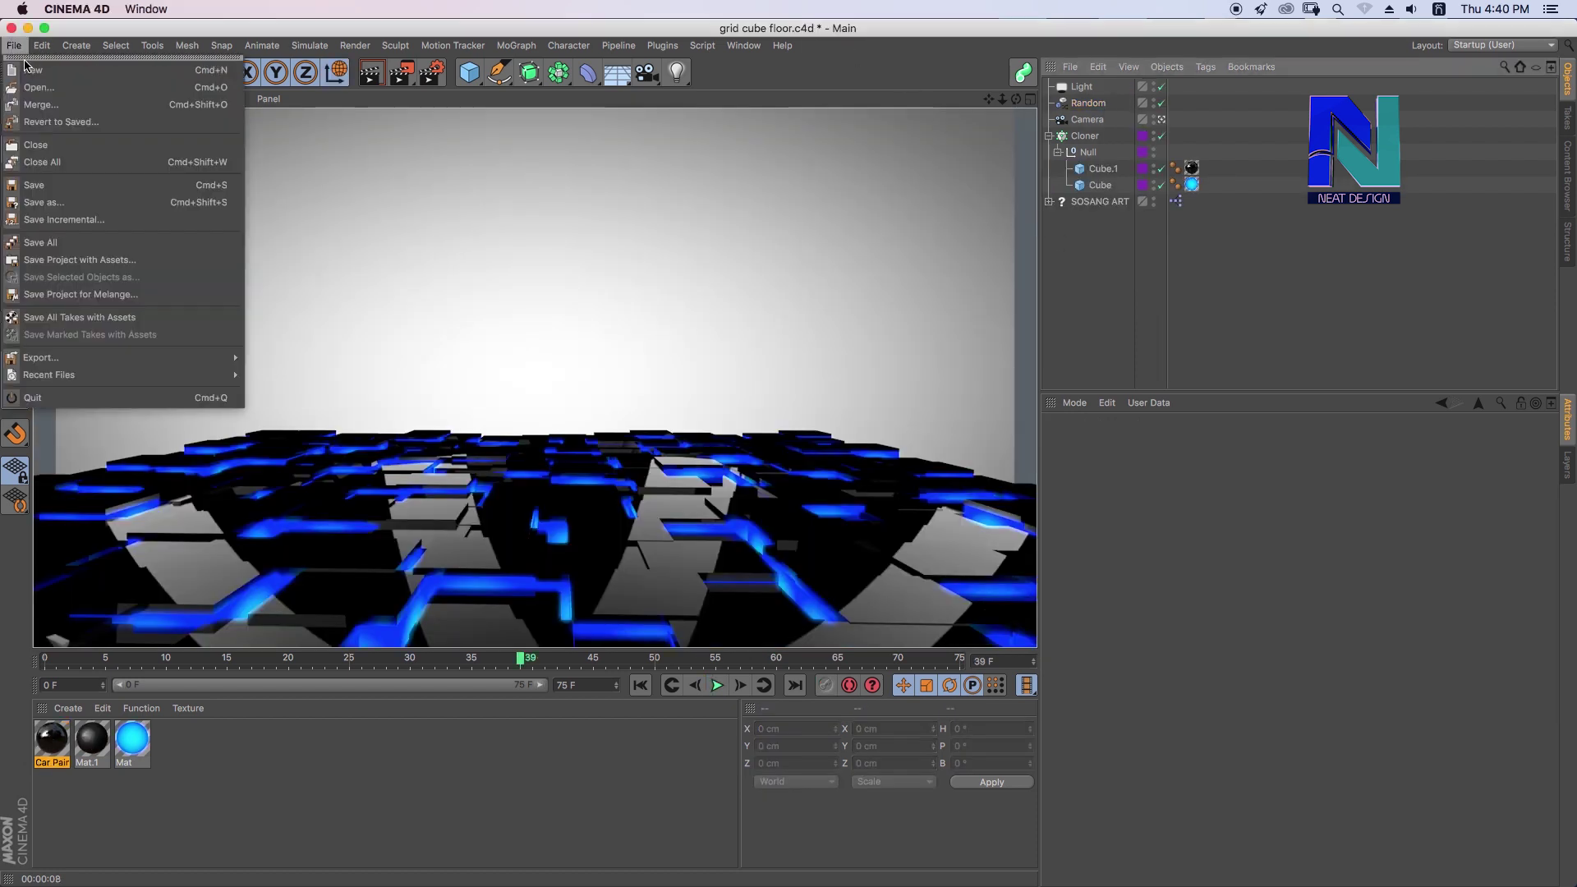
pyautogui.click(30, 71)
pyautogui.click(431, 72)
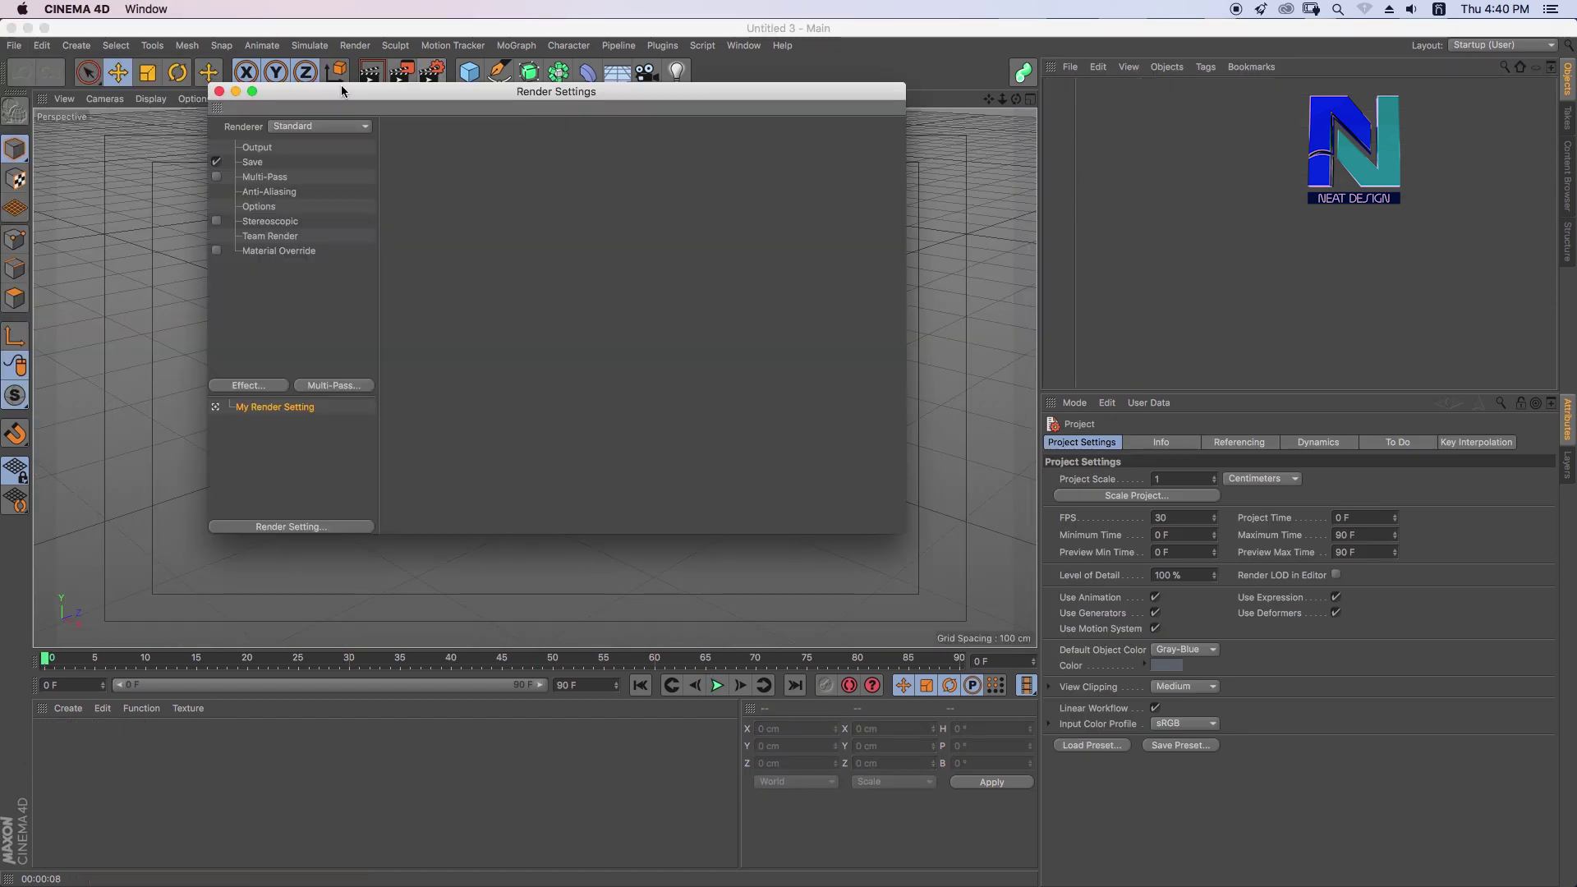
pyautogui.click(257, 148)
pyautogui.click(400, 145)
pyautogui.moveTo(422, 196)
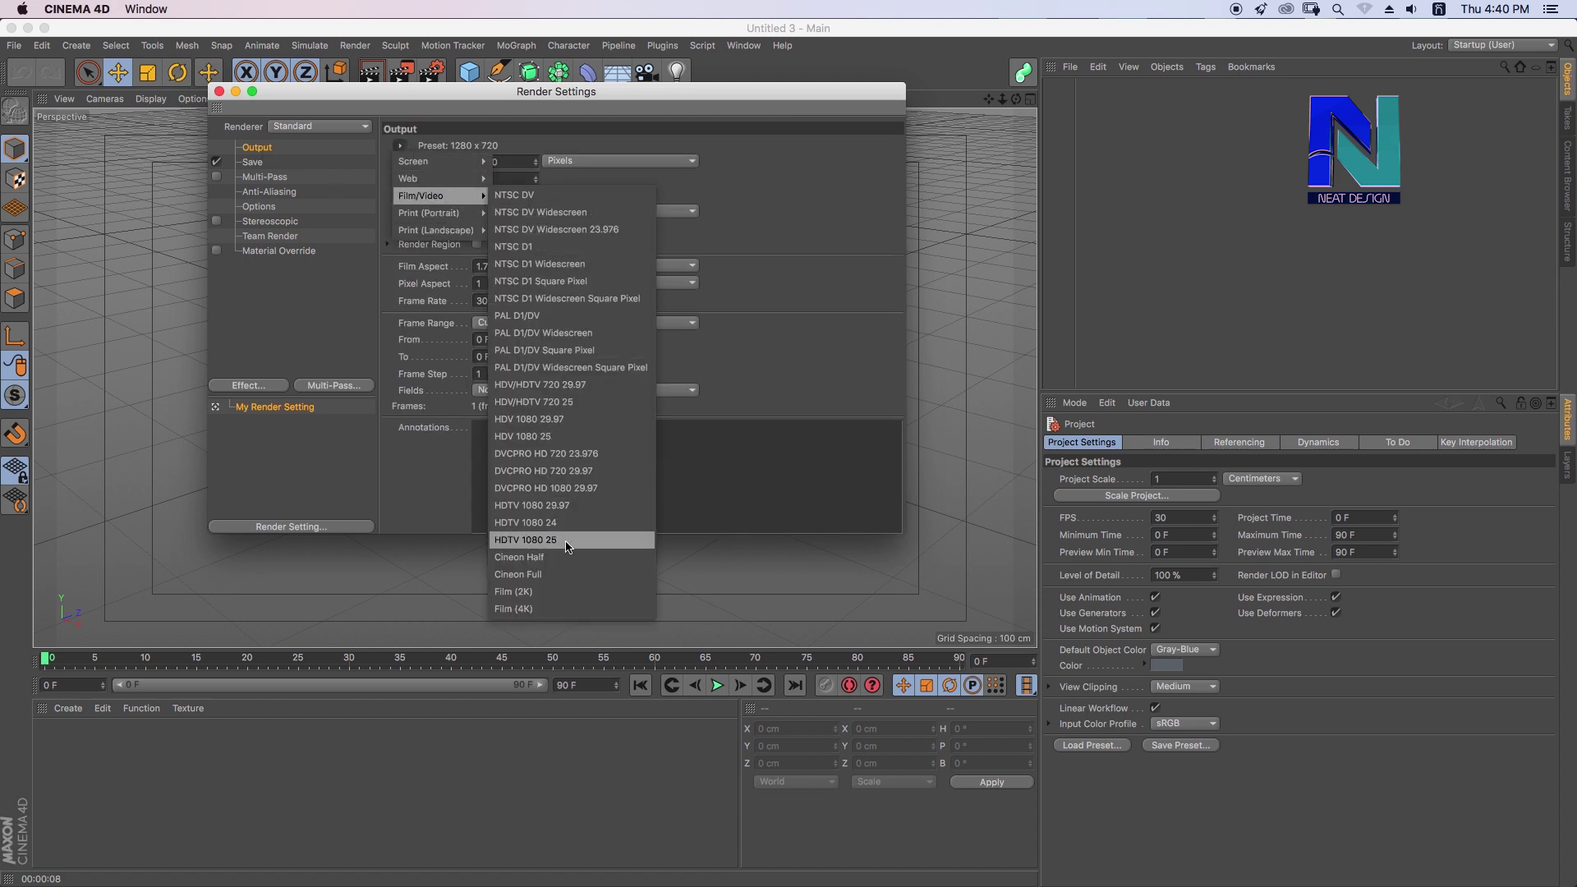
pyautogui.click(567, 546)
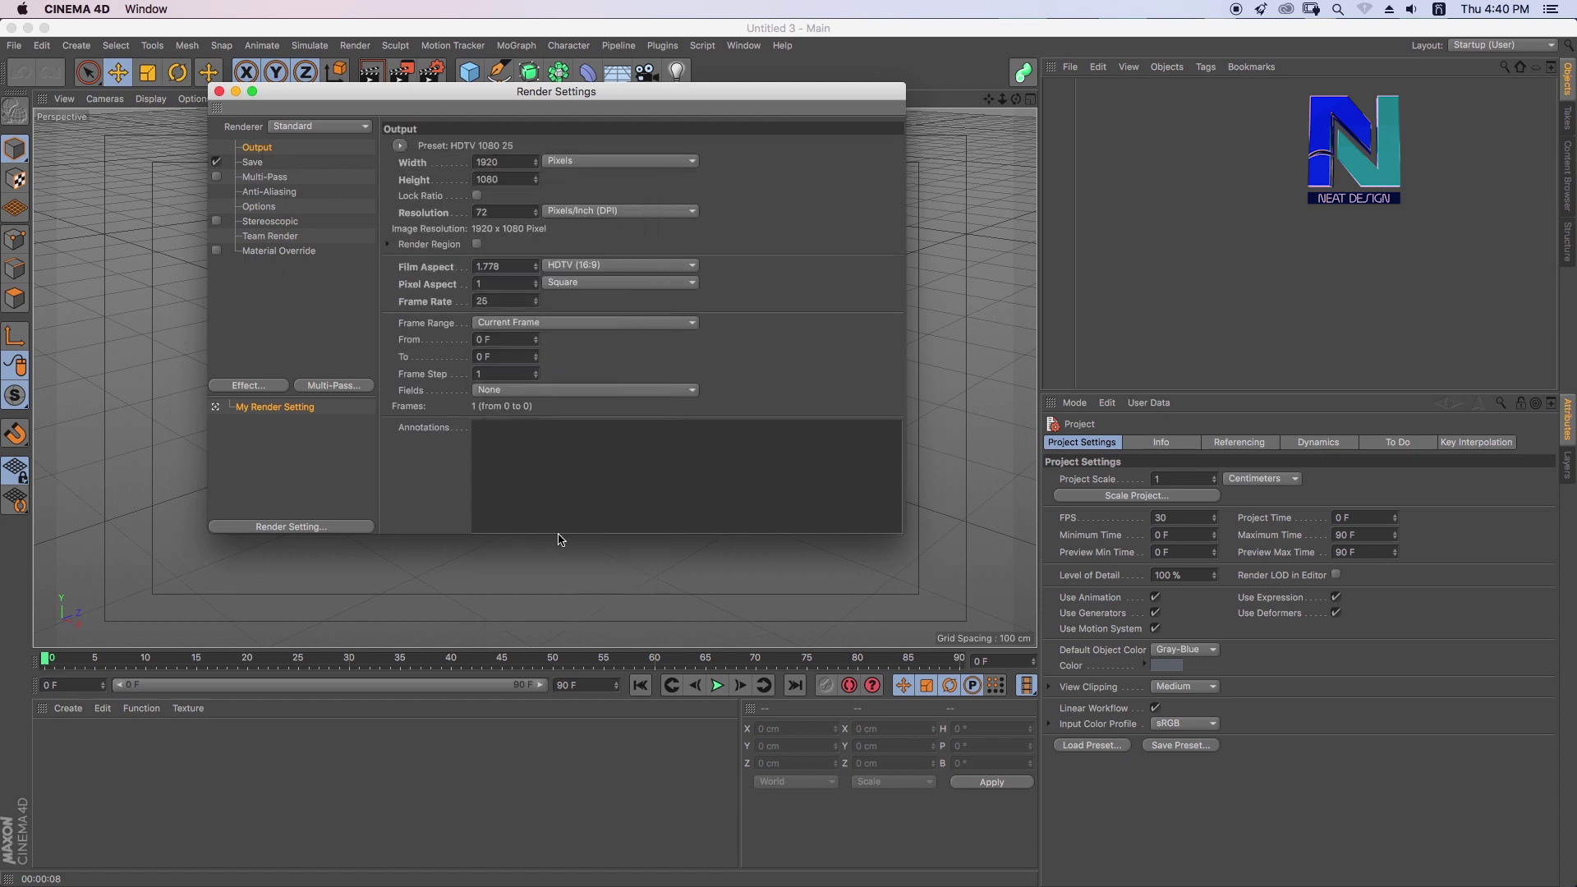
pyautogui.click(218, 92)
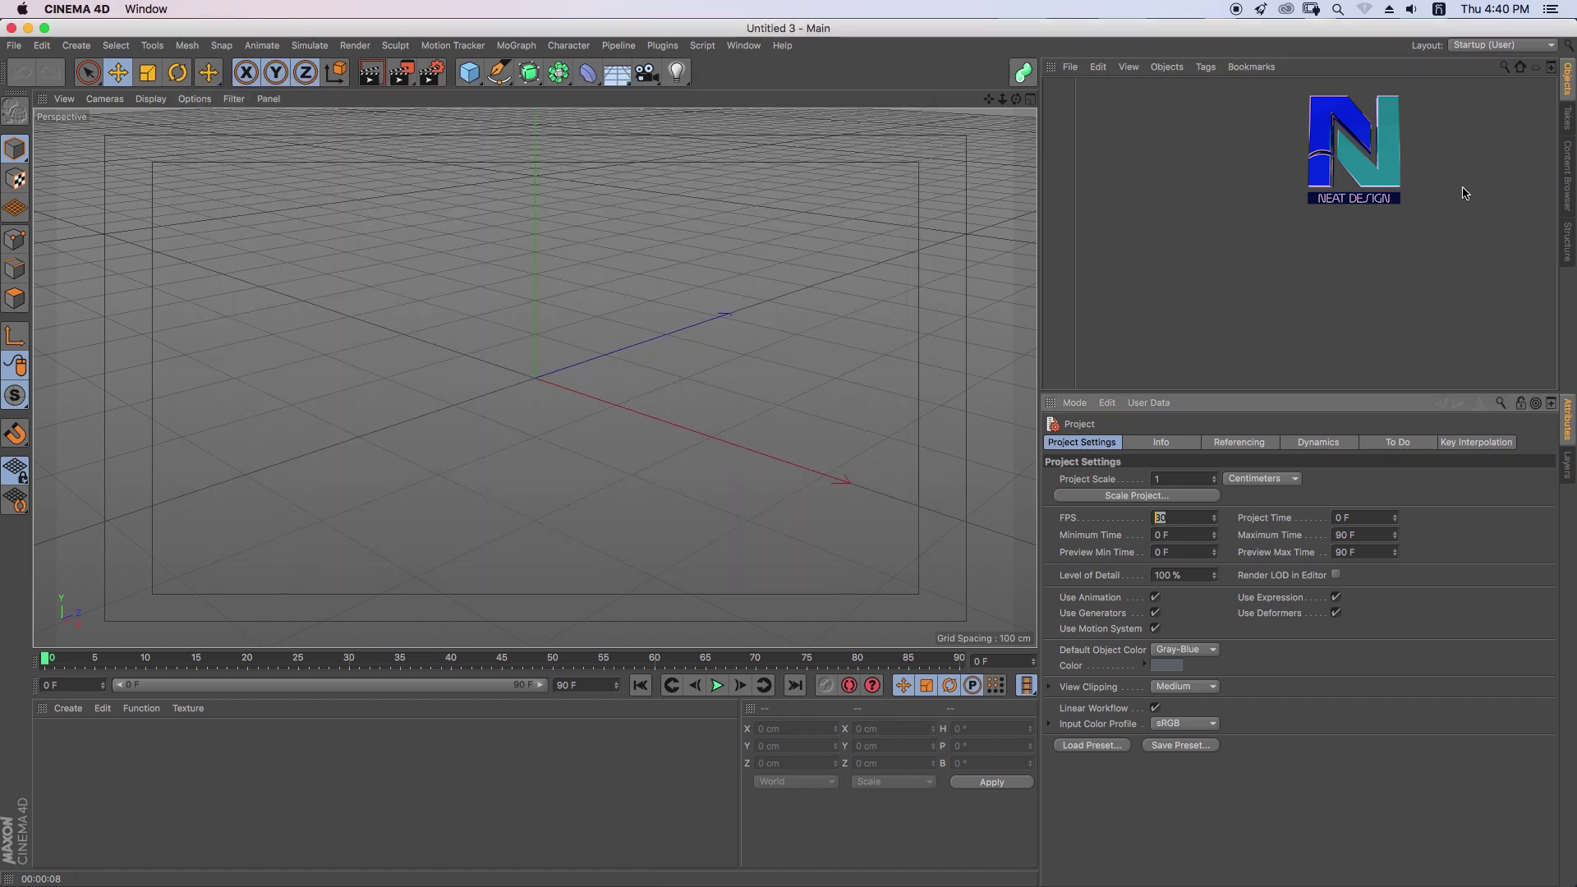
# Set the project to 25 fps and add a Cube with Size Y 114 cm
pyautogui.write('5')
pyautogui.press('Return')
pyautogui.moveTo(1016, 99)
pyautogui.mouseDown()
pyautogui.moveTo(1069, 107)
pyautogui.moveTo(1035, 94)
pyautogui.mouseUp()
pyautogui.click(469, 72)
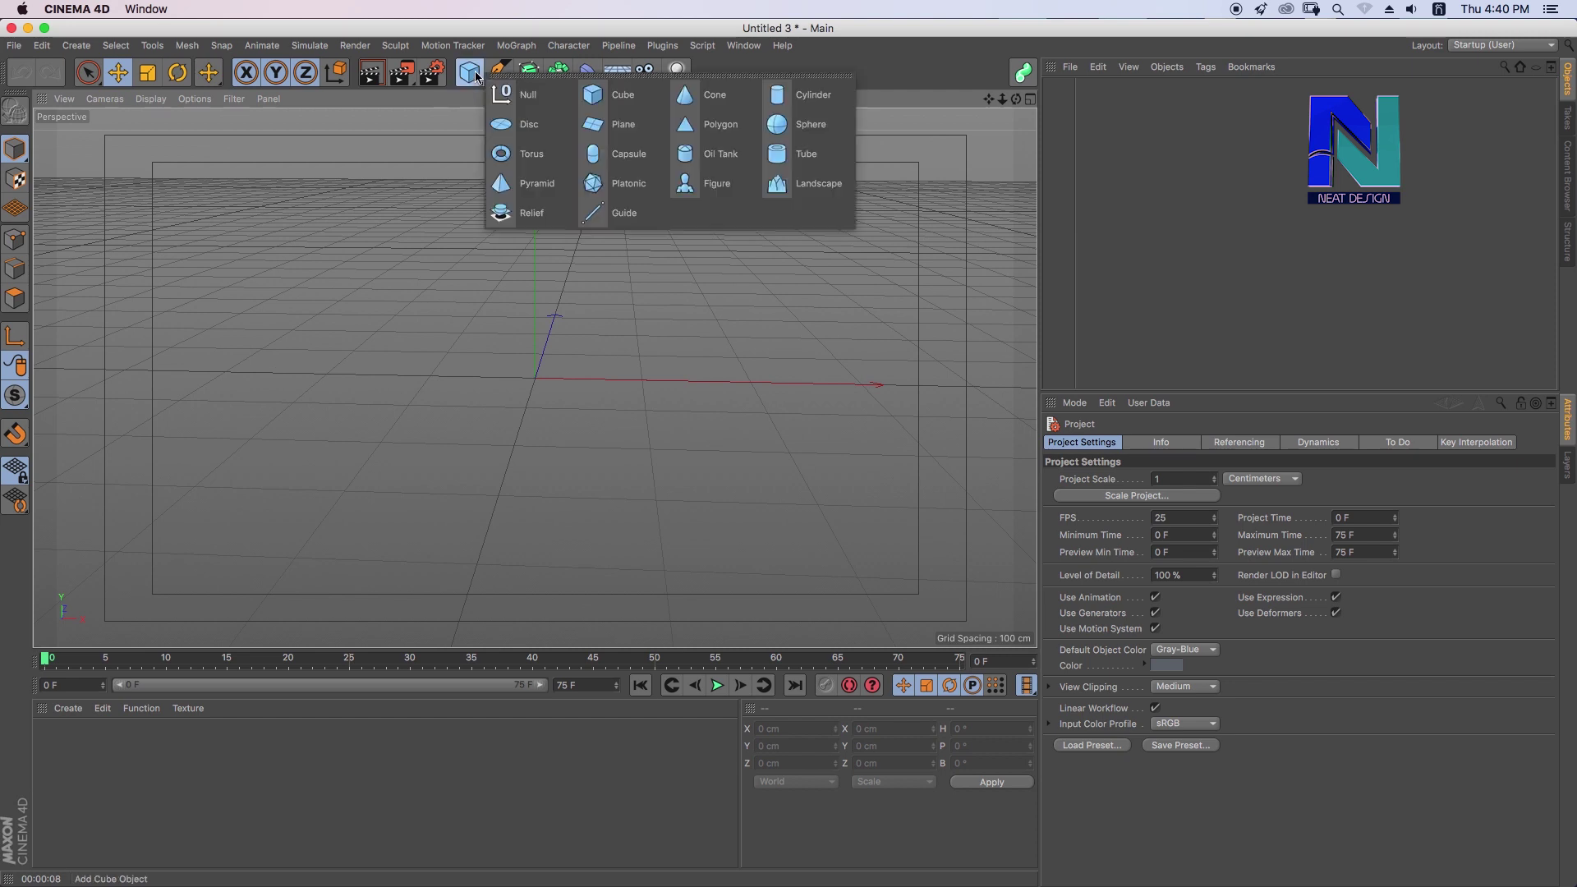
pyautogui.click(610, 97)
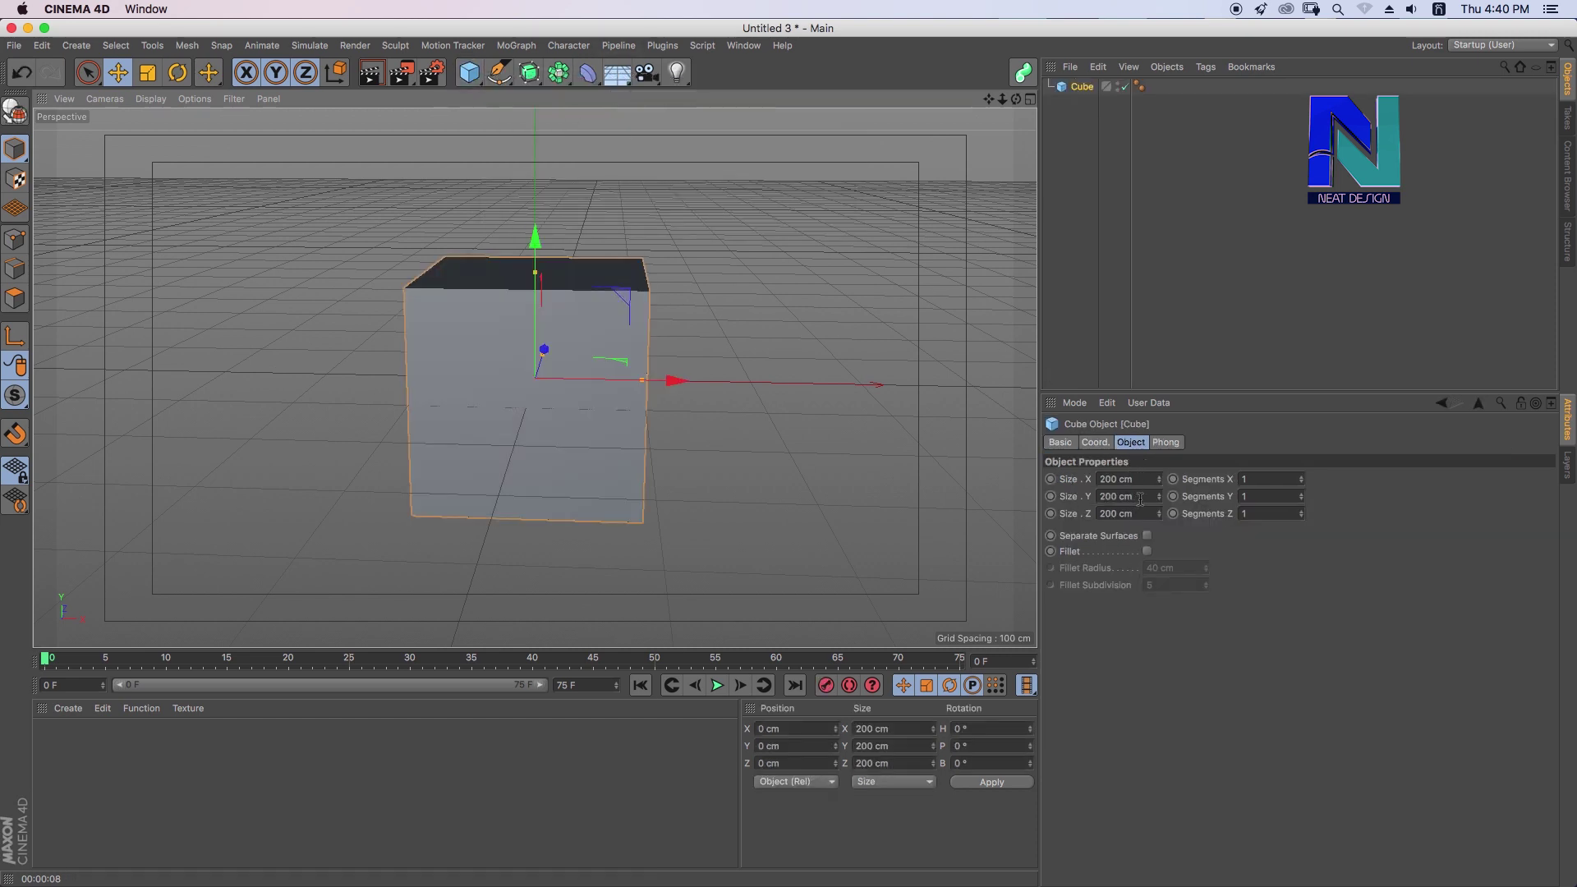
pyautogui.doubleClick(1124, 496)
pyautogui.write('114')
pyautogui.press('Return')
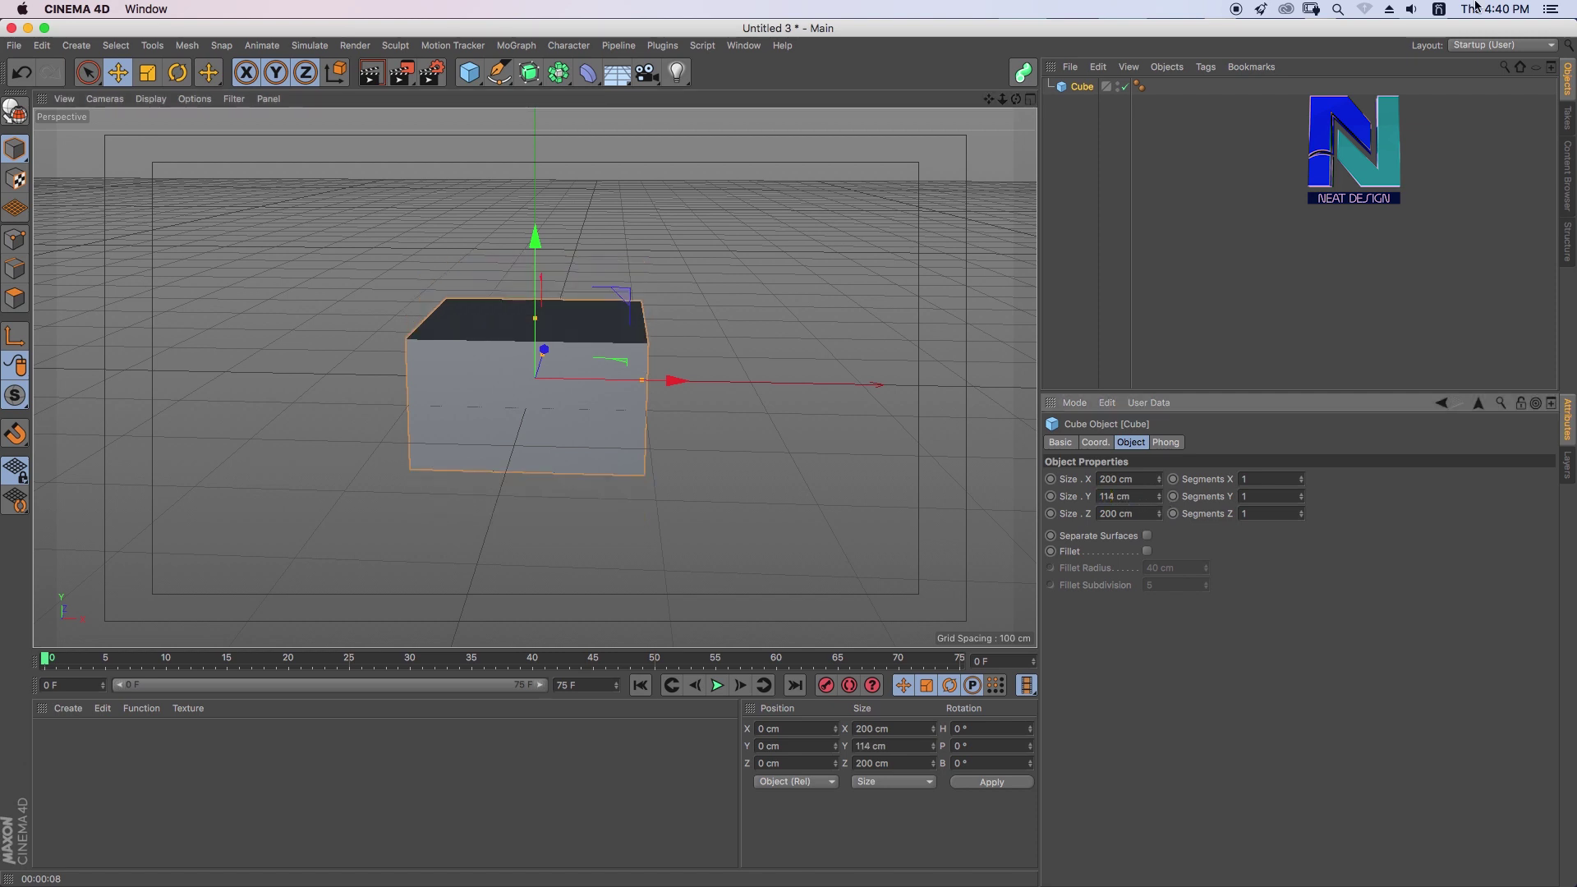
# Give the cube a 3 cm fillet and duplicate it as Cube.1
pyautogui.moveTo(1016, 99)
pyautogui.mouseDown()
pyautogui.moveTo(953, 106)
pyautogui.moveTo(1098, 284)
pyautogui.mouseUp()
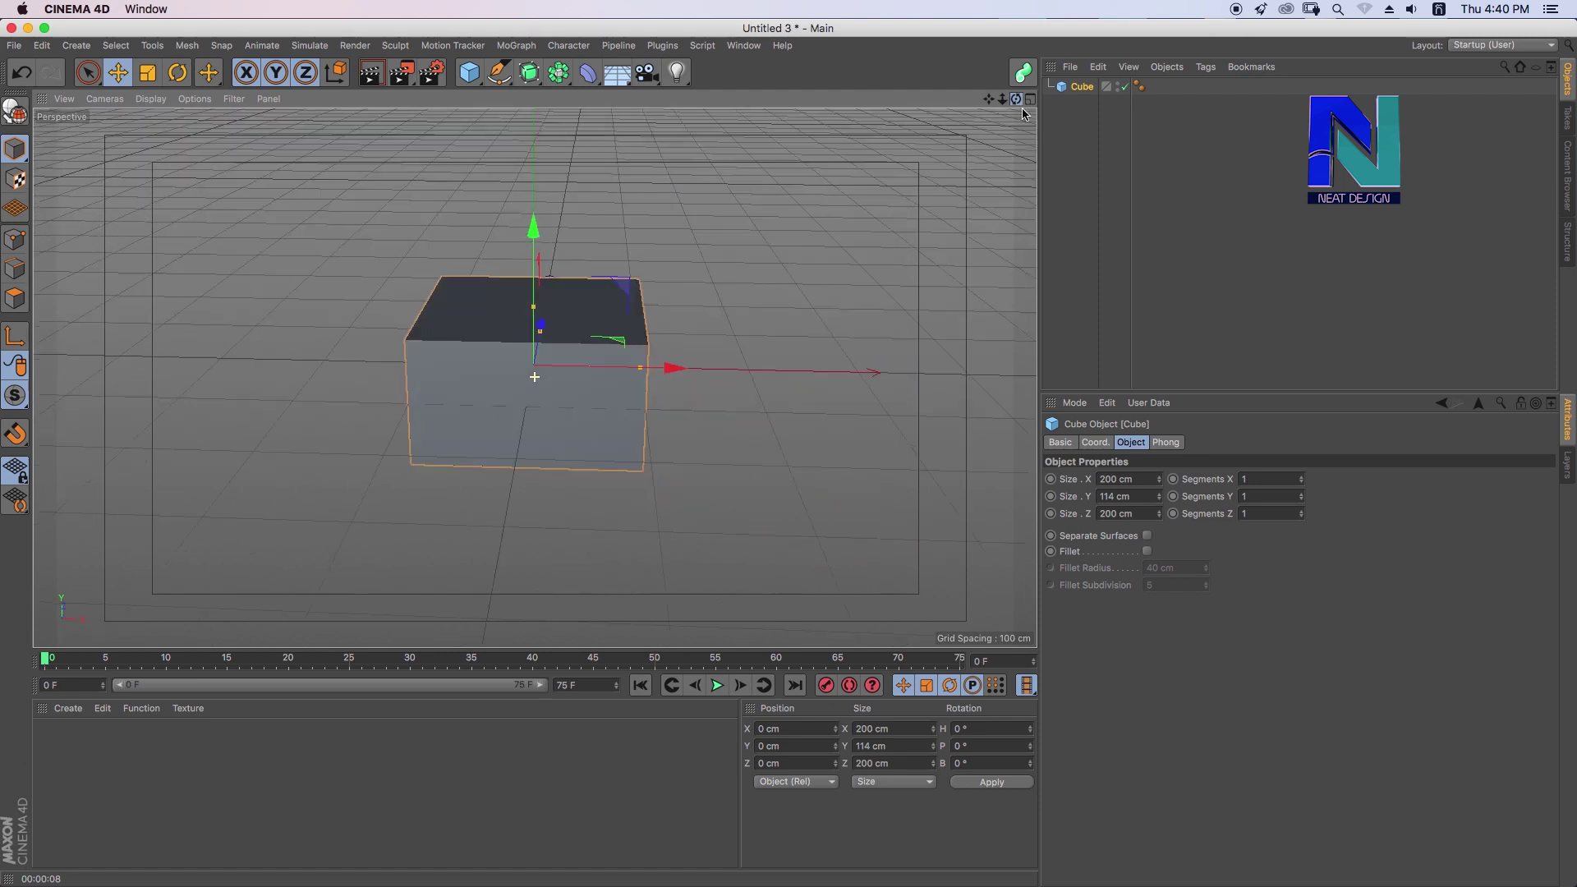
pyautogui.click(1147, 551)
pyautogui.doubleClick(1170, 567)
pyautogui.write('3')
pyautogui.press('Return')
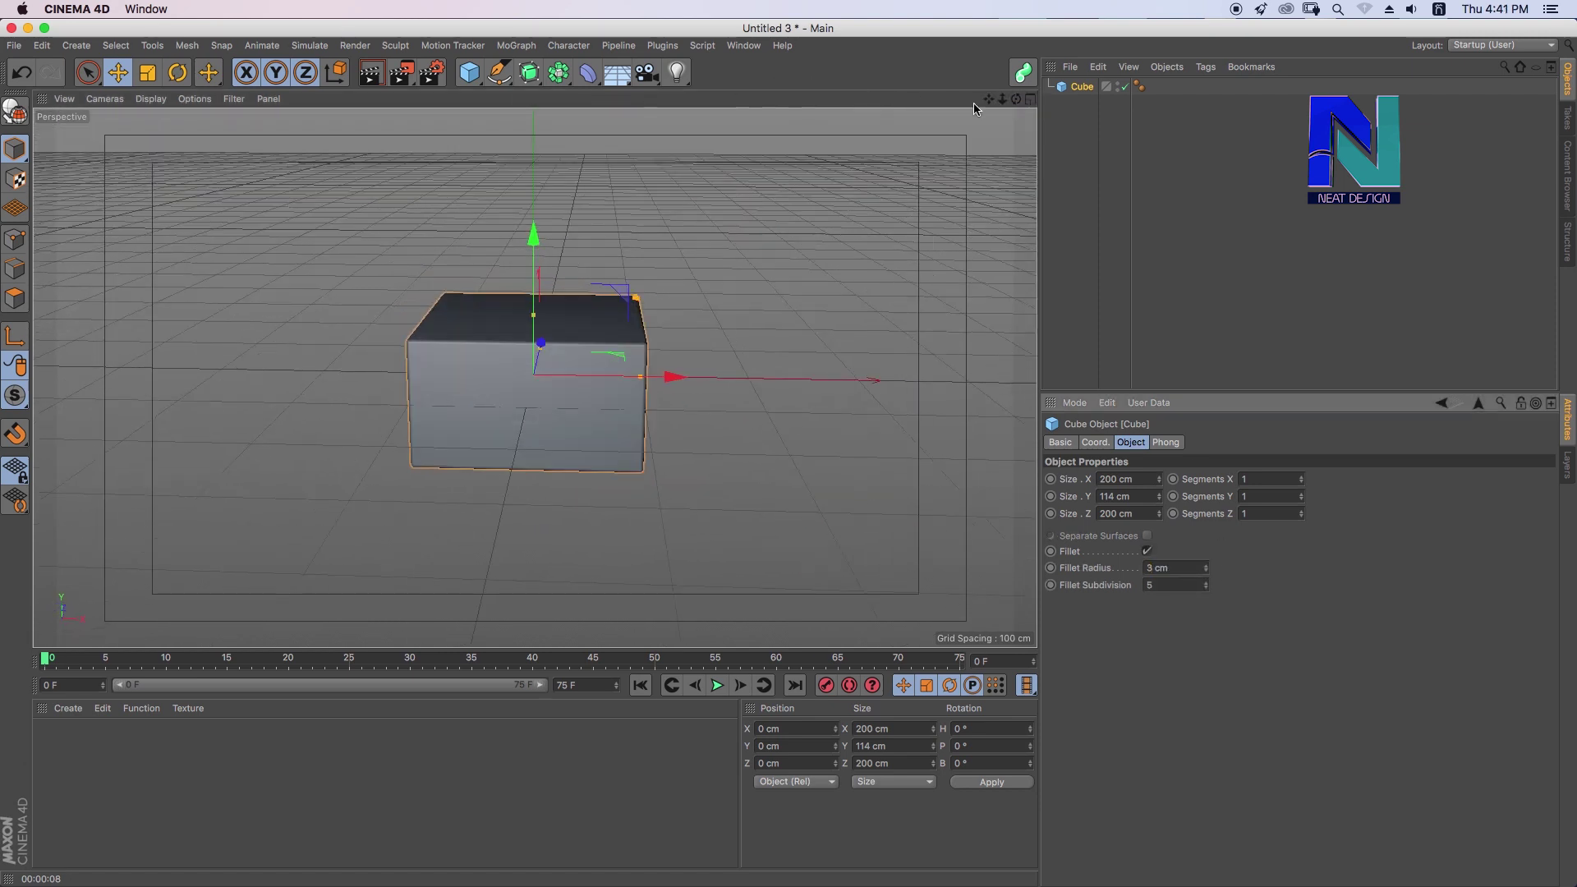
pyautogui.moveTo(1015, 104); pyautogui.dragTo(1019, 115)
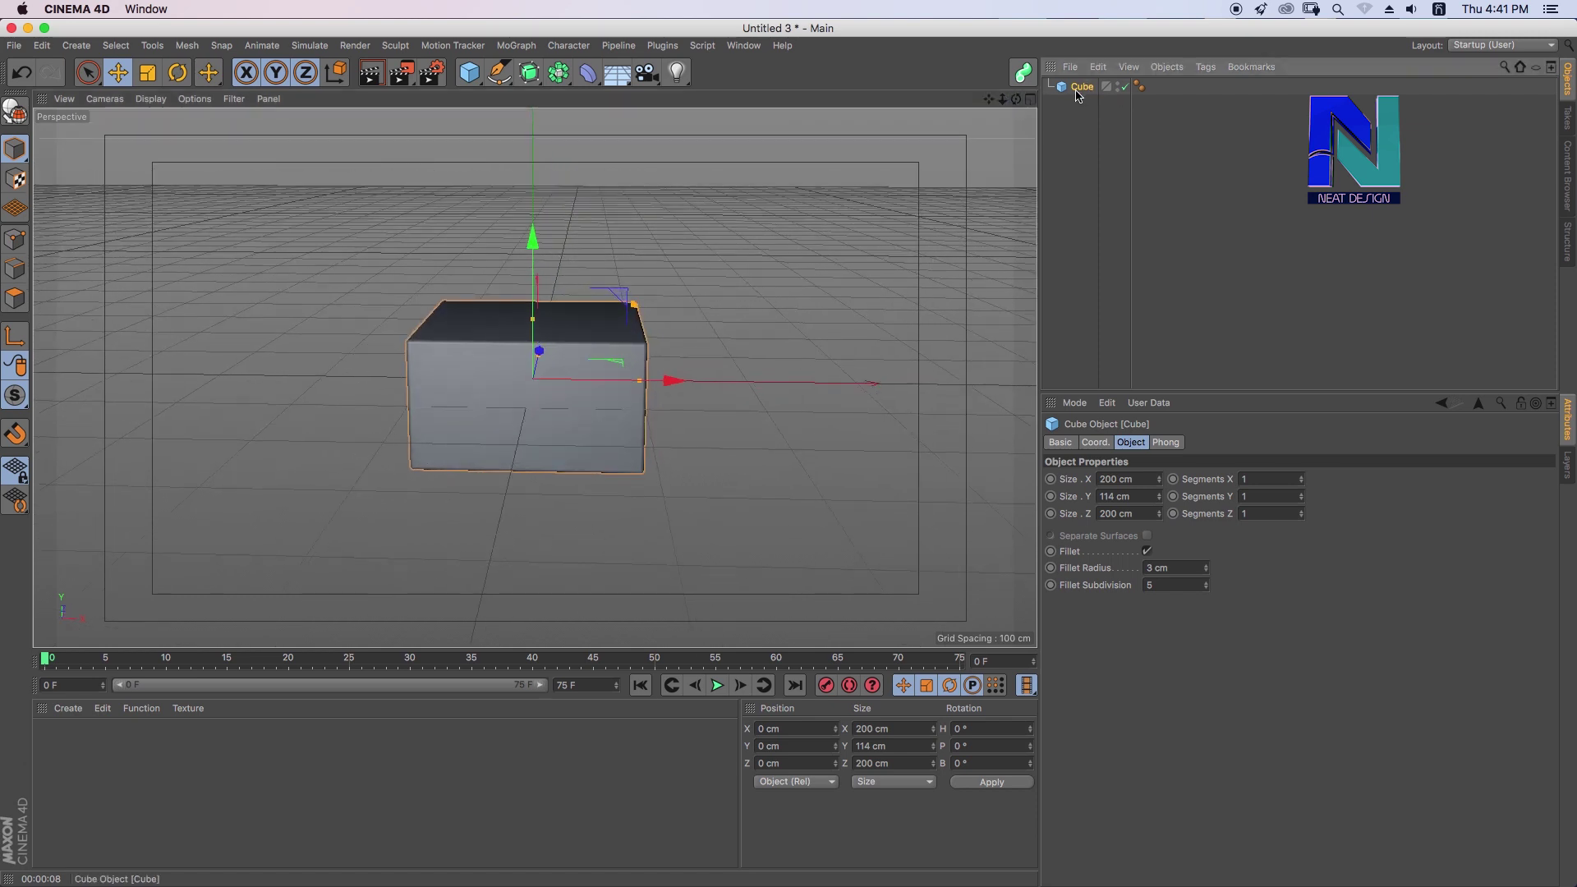
pyautogui.keyDown('ctrl'); pyautogui.moveTo(1077, 92); pyautogui.dragTo(1086, 82); pyautogui.keyUp('ctrl')
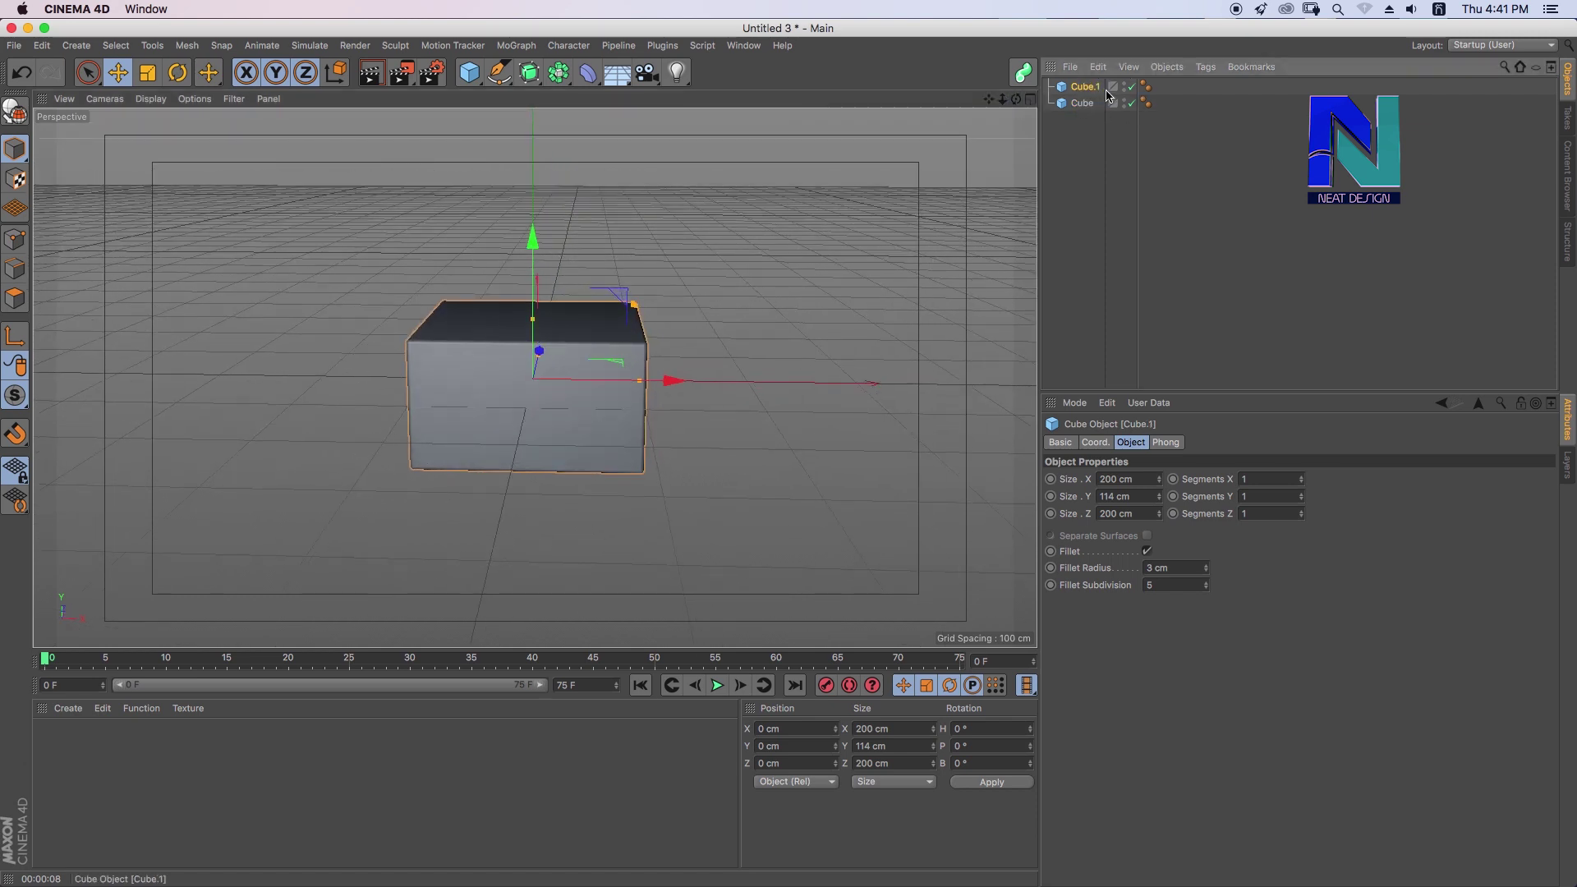
# Rename Cube to 'light' and Cube.1 to 'floor up', then reselect floor up
pyautogui.doubleClick(1082, 103)
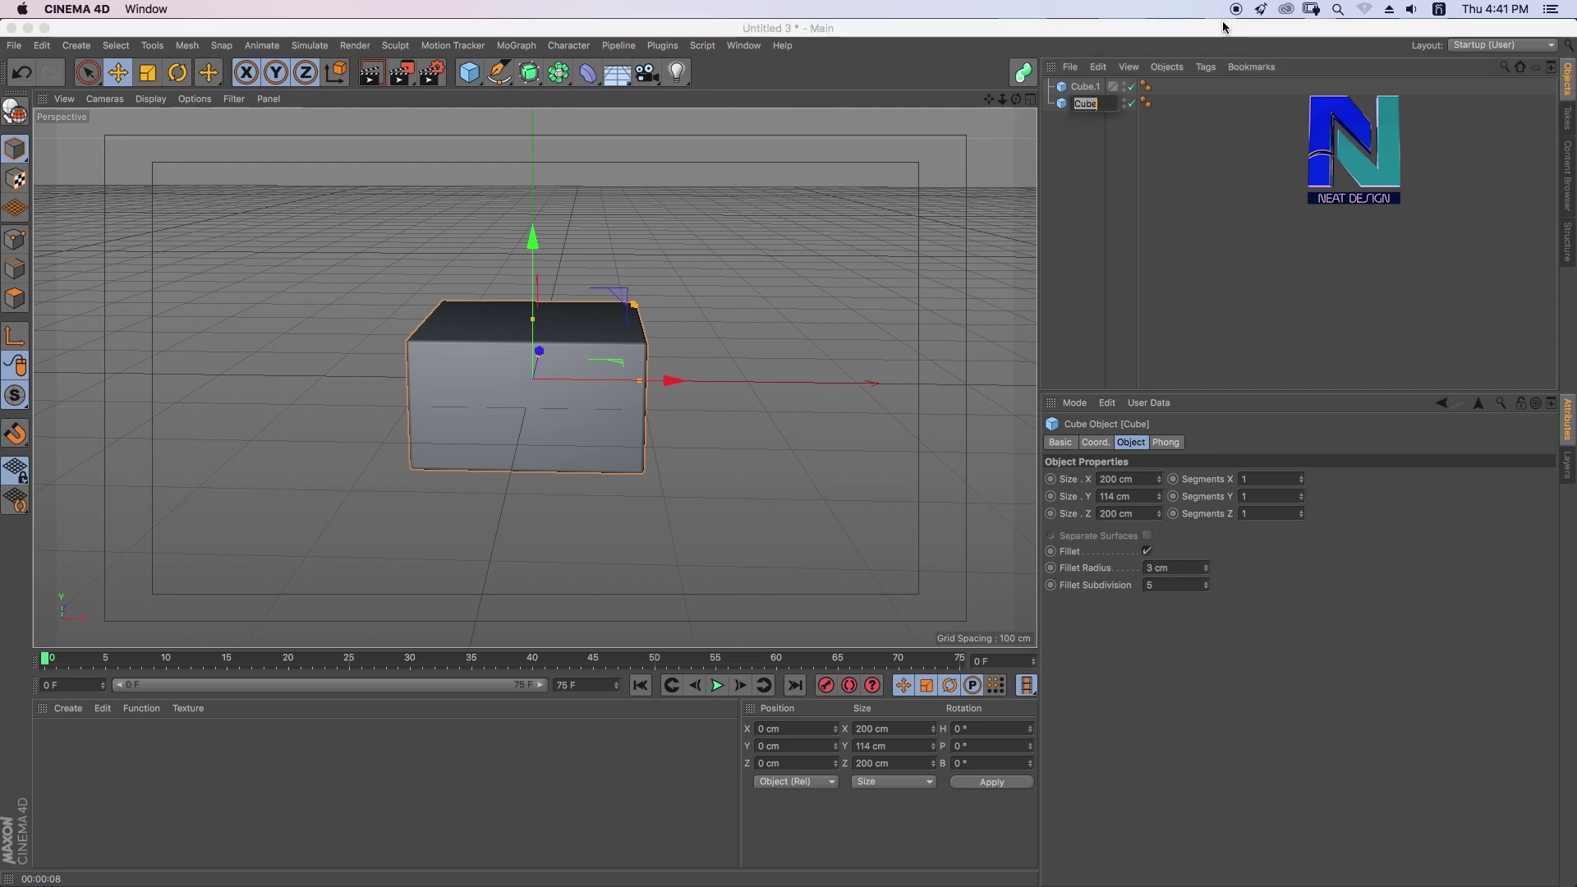
pyautogui.write('light')
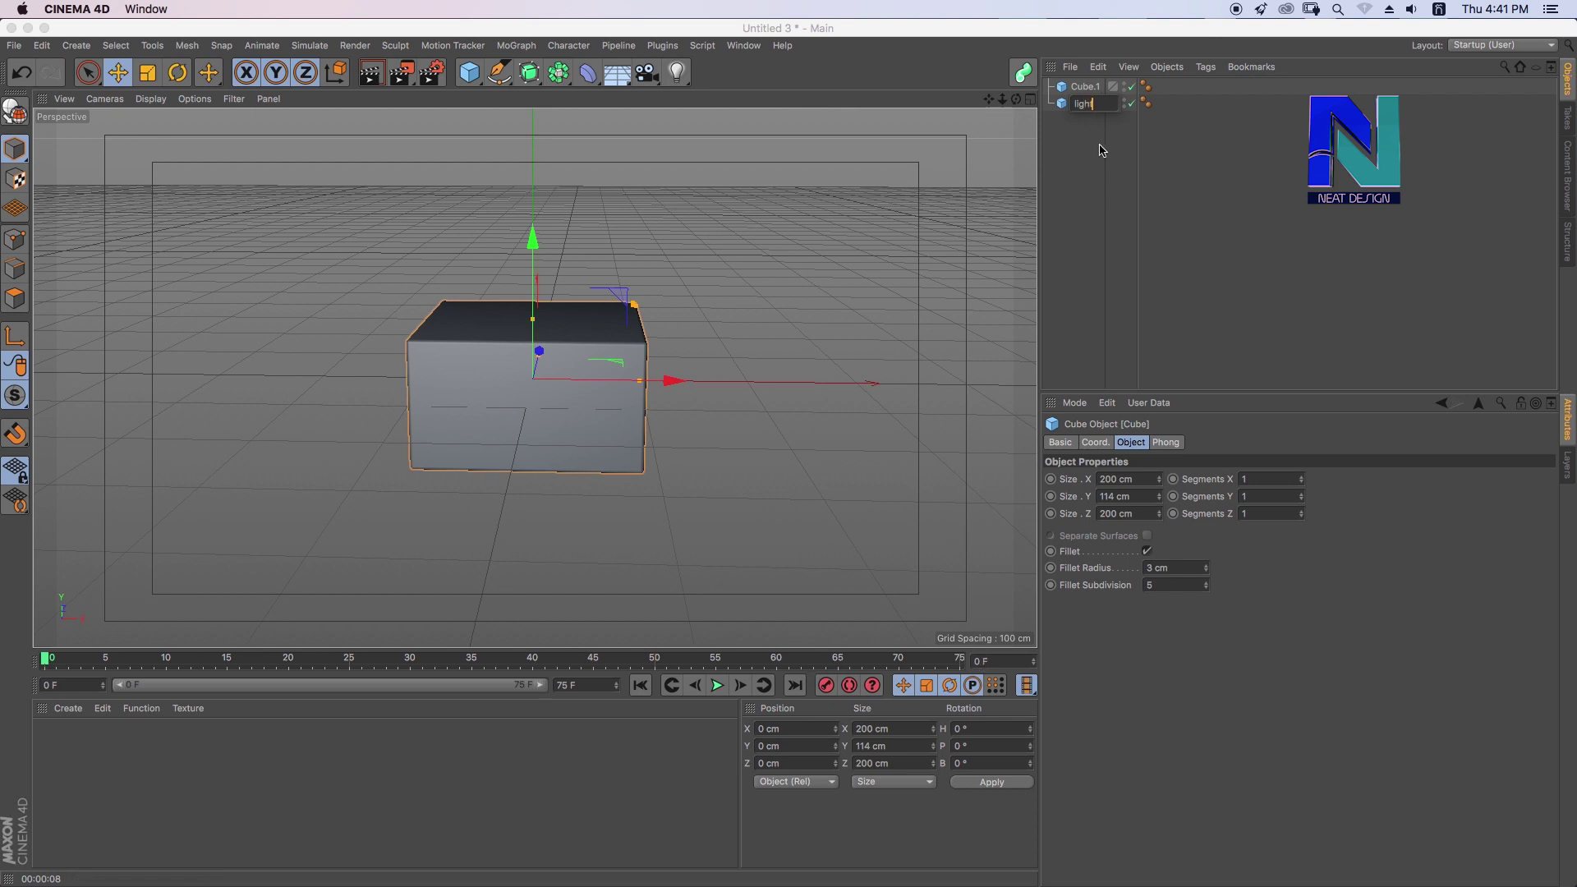
pyautogui.press('Return')
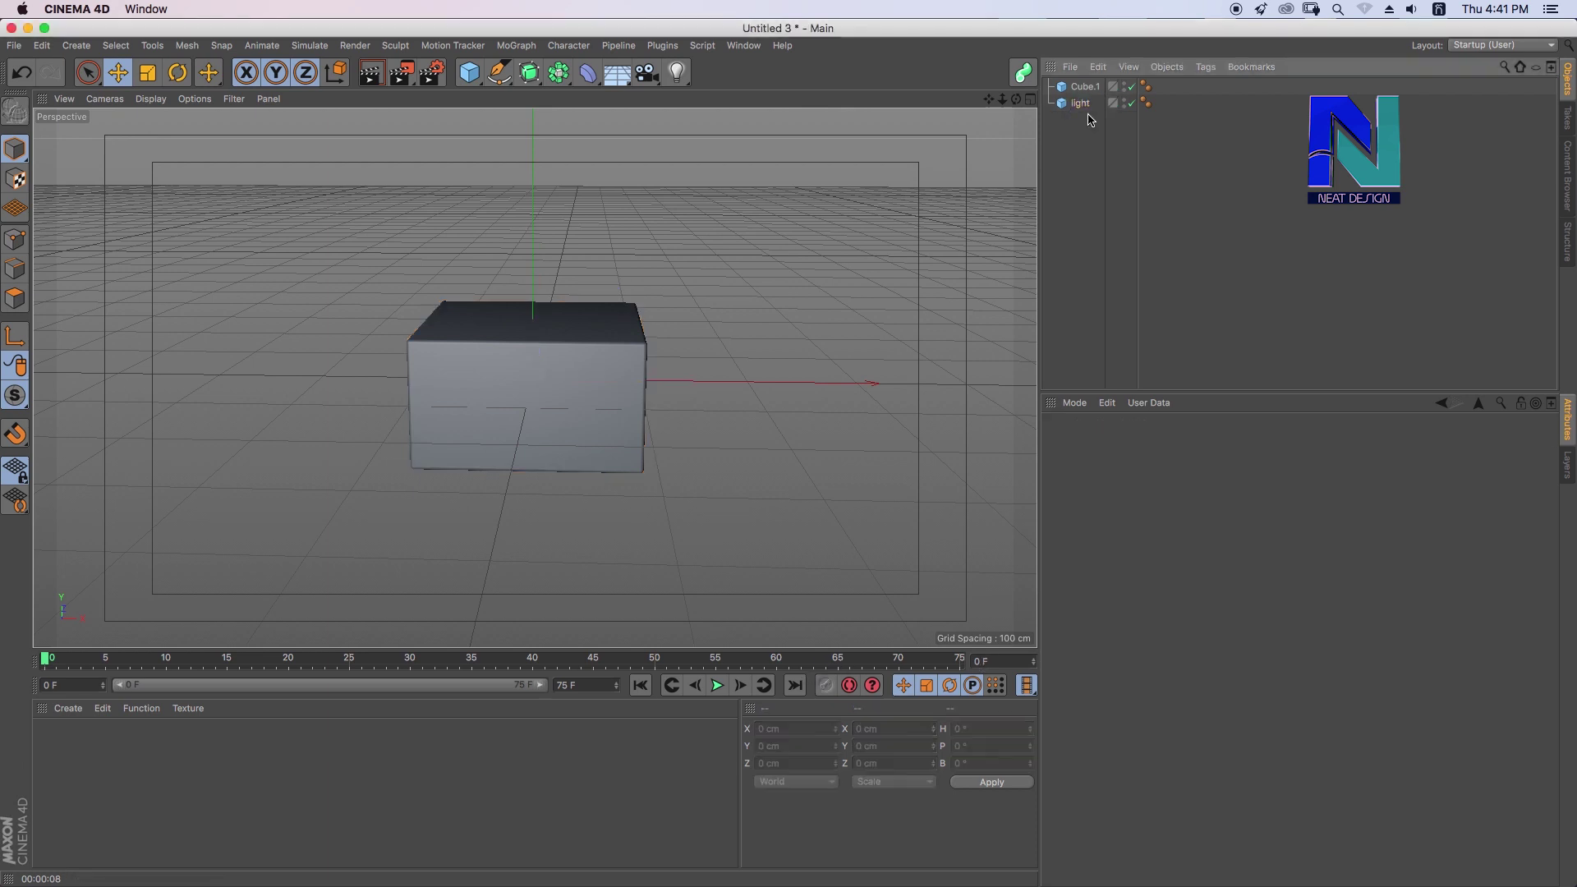
pyautogui.write('for')
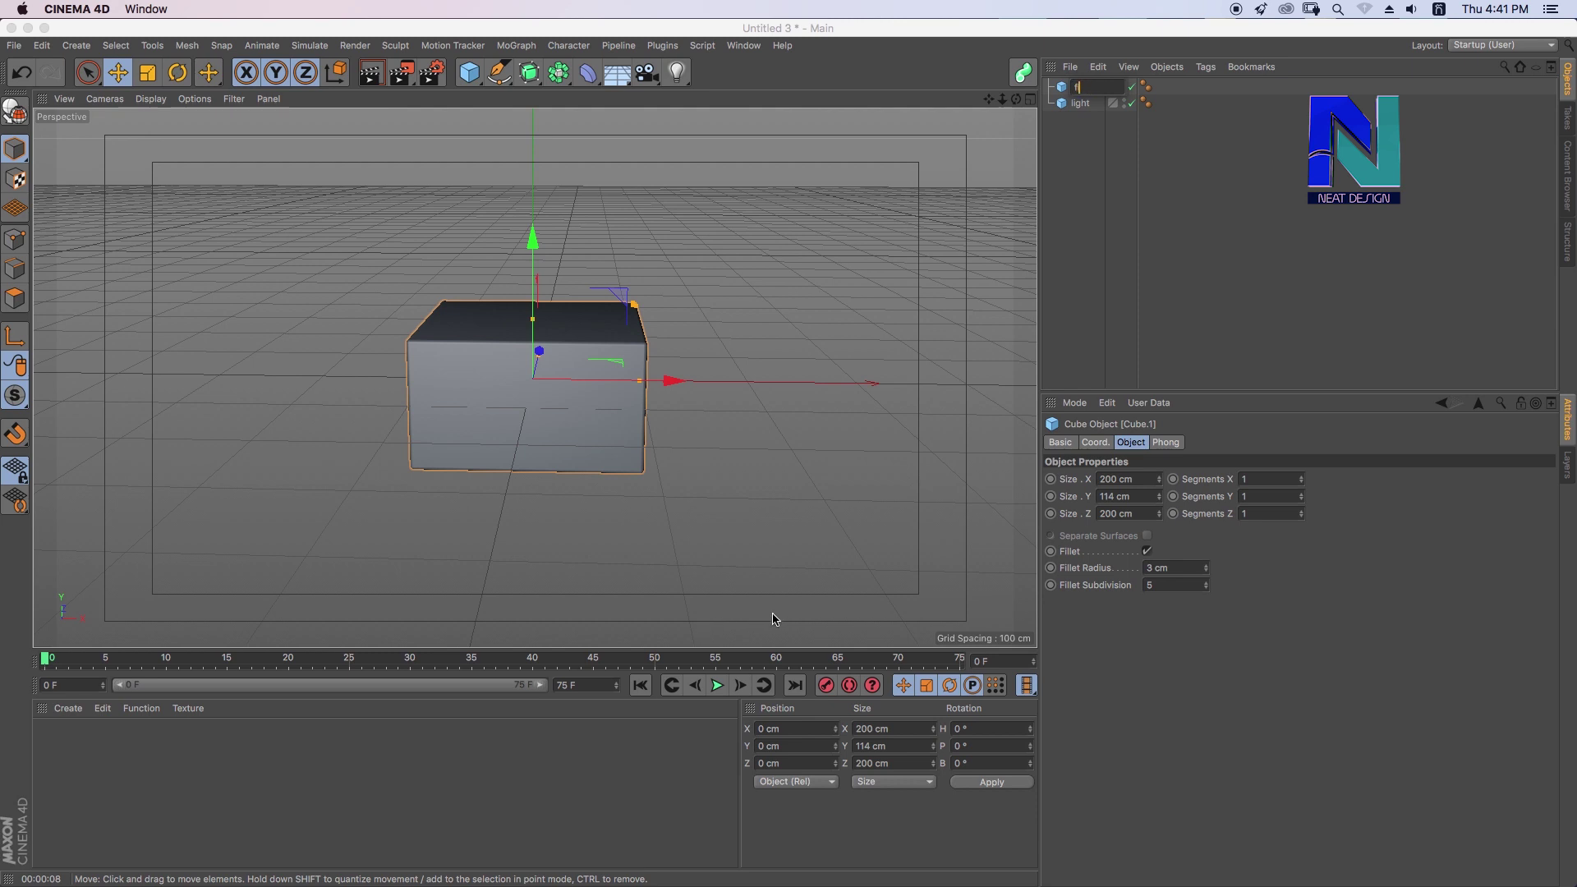
pyautogui.write('loor up')
pyautogui.press('Return')
pyautogui.click(1218, 204)
pyautogui.click(1087, 86)
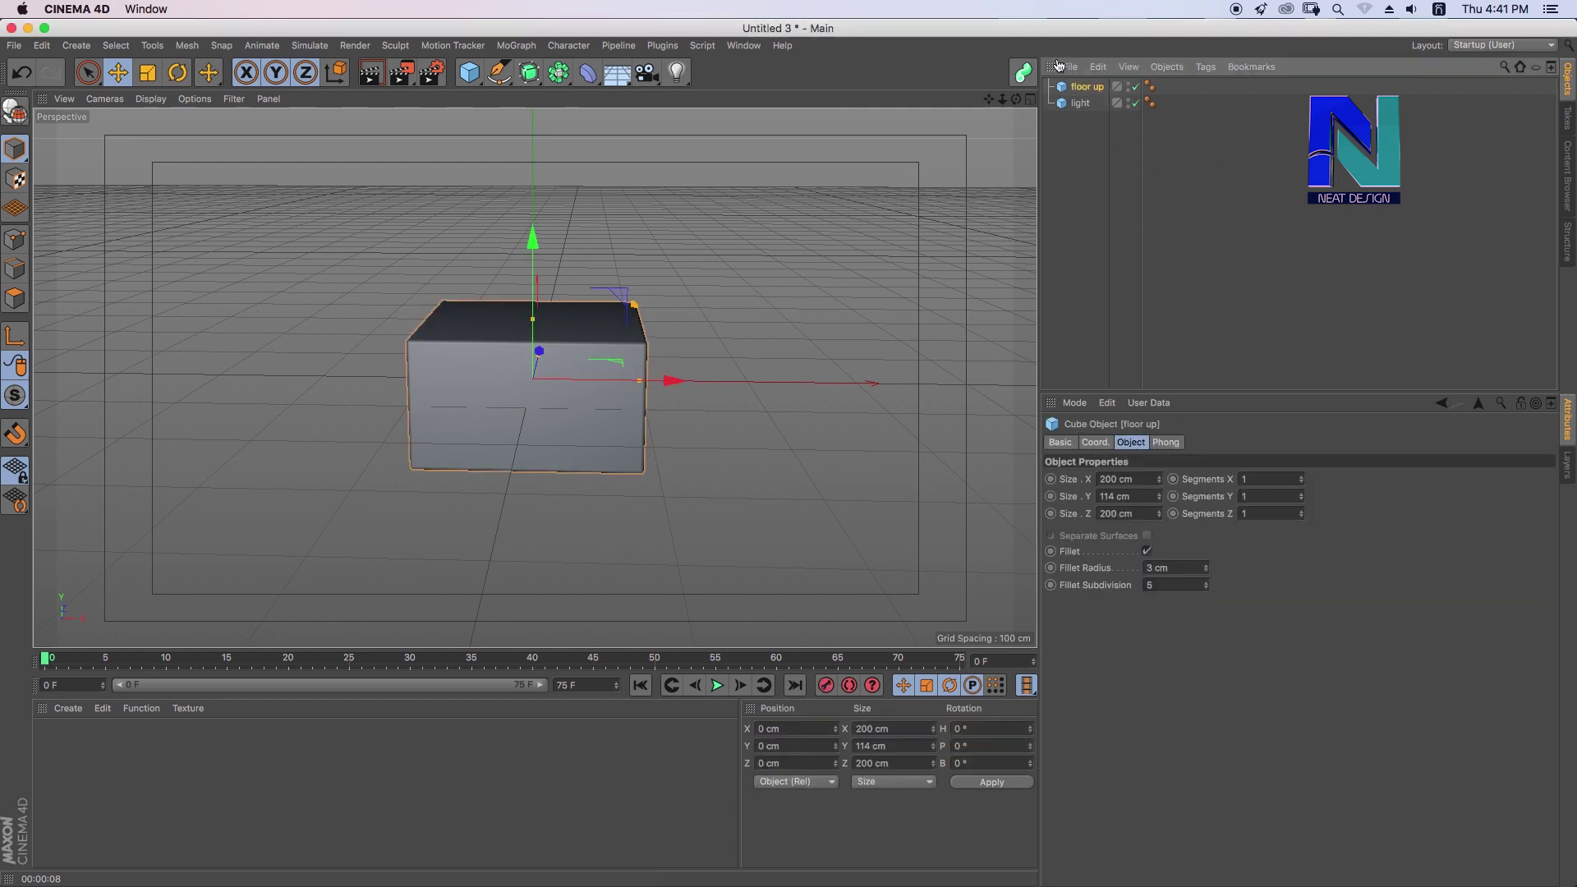
# Make floor up a 14 cm-tall slab without fillet, raising it along Y in the four-view layout
pyautogui.doubleClick(1131, 496)
pyautogui.write('14')
pyautogui.press('Return')
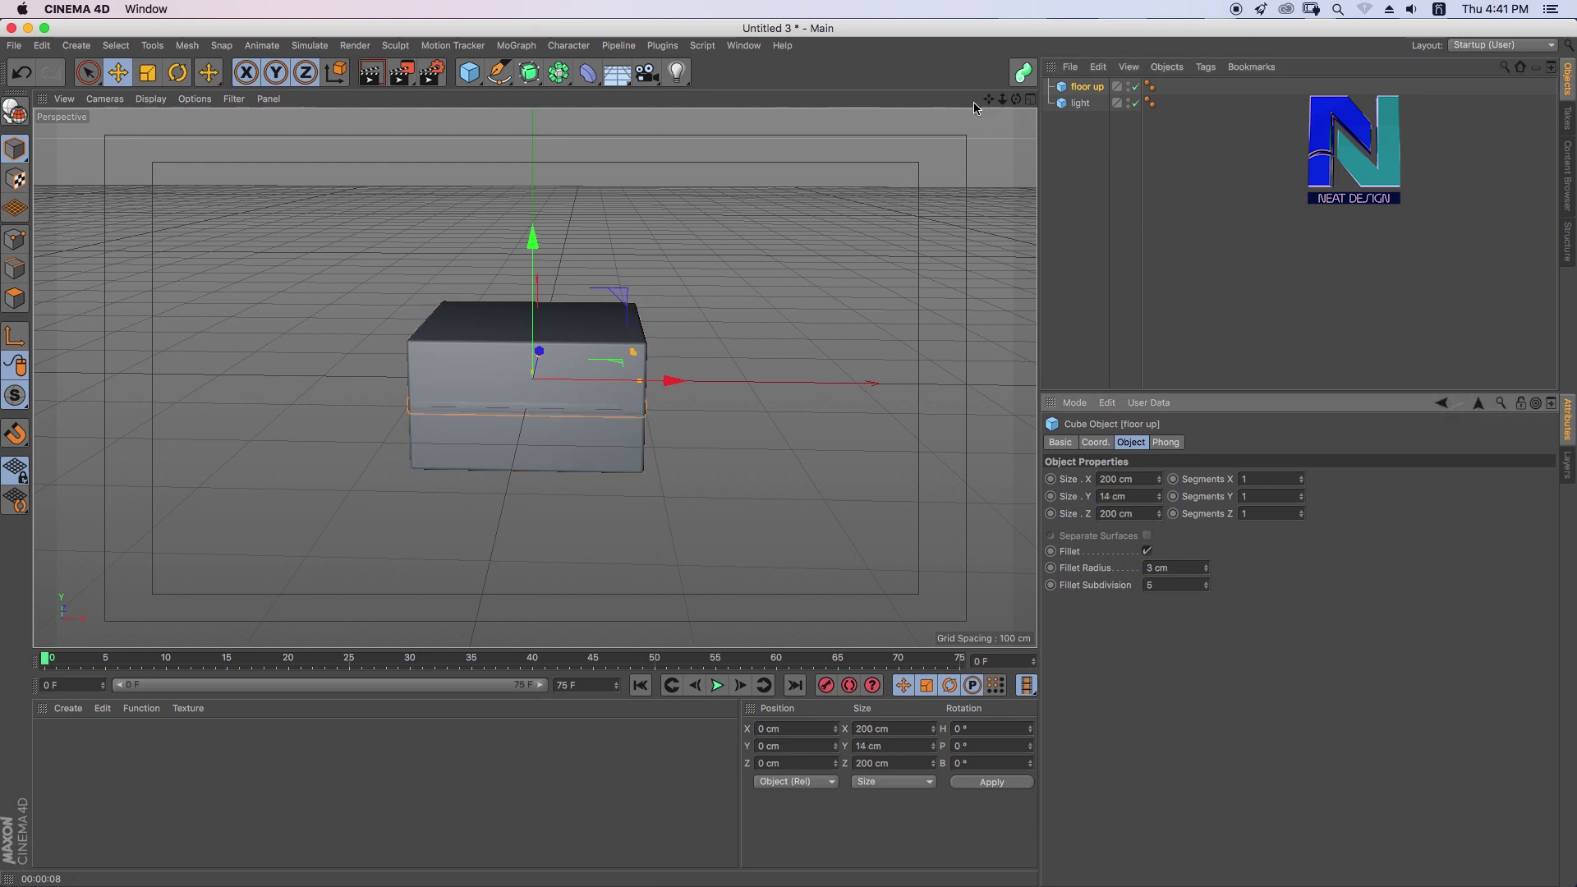
pyautogui.middleClick(893, 364)
pyautogui.moveTo(786, 500); pyautogui.dragTo(786, 473)
pyautogui.click(1193, 567)
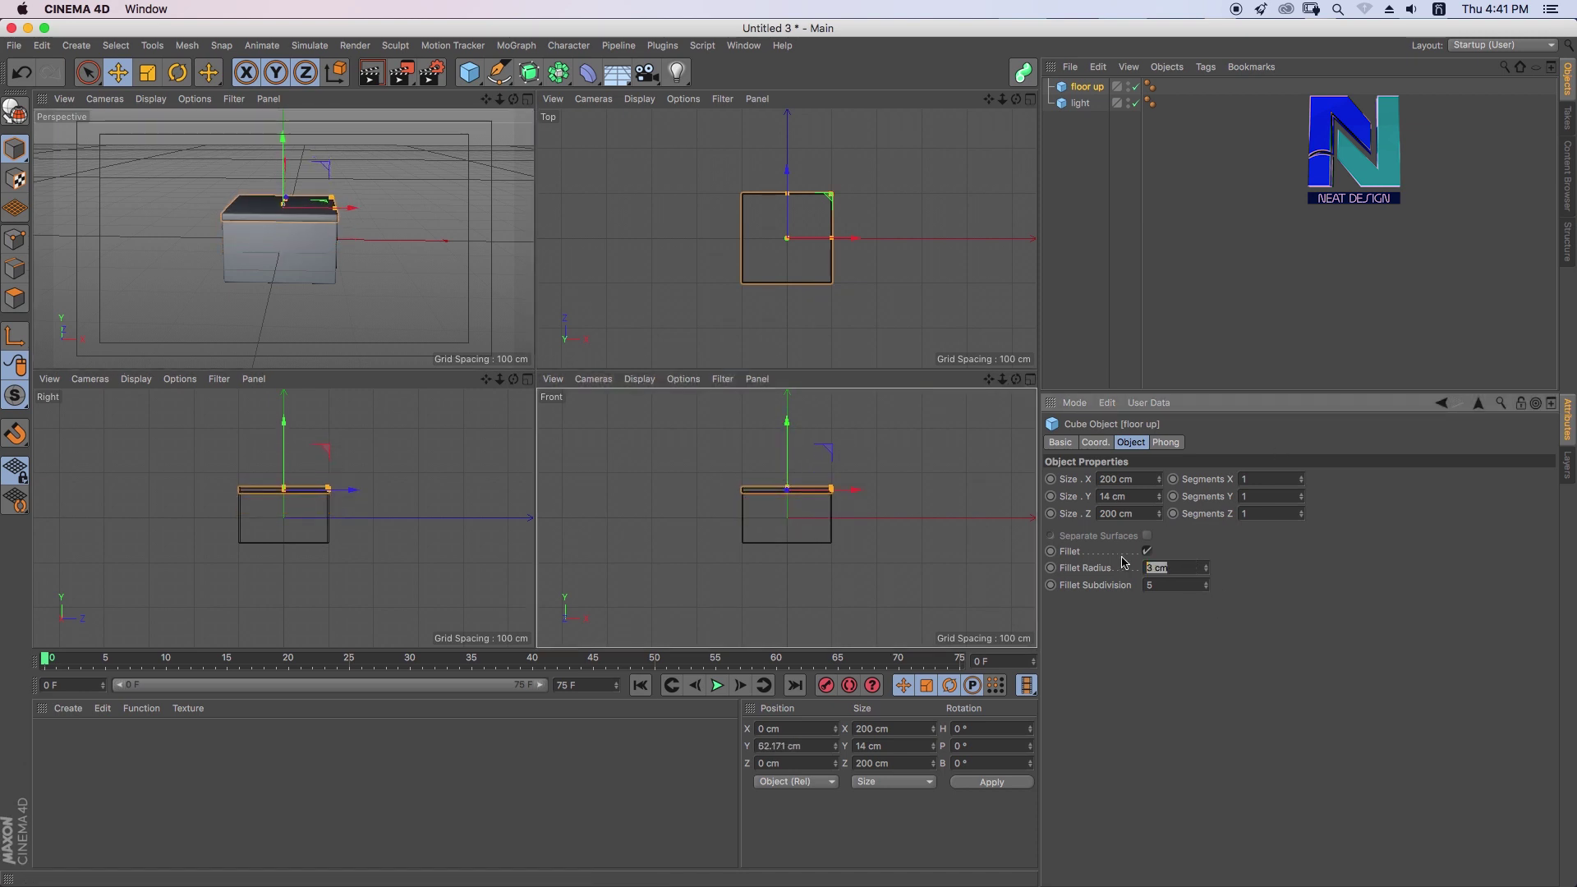
pyautogui.click(1148, 553)
# Lift the slab to about Y 63.7 cm atop the light cube and return to Perspective view
pyautogui.moveTo(1016, 379)
pyautogui.mouseDown()
pyautogui.moveTo(1019, 394)
pyautogui.moveTo(1023, 316)
pyautogui.mouseUp()
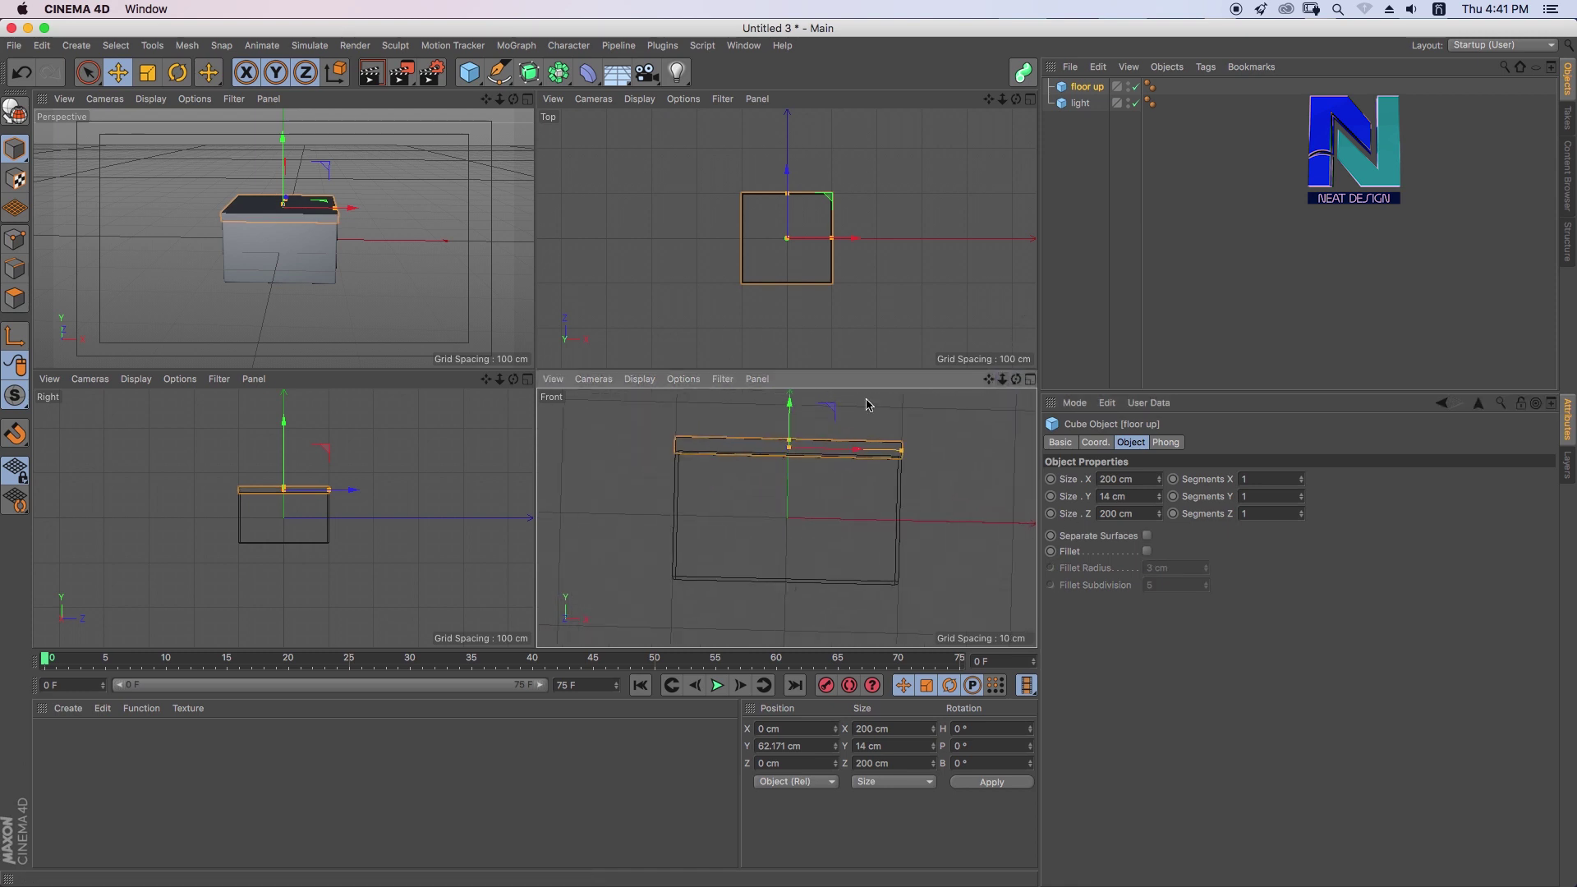
pyautogui.moveTo(793, 419); pyautogui.dragTo(793, 417)
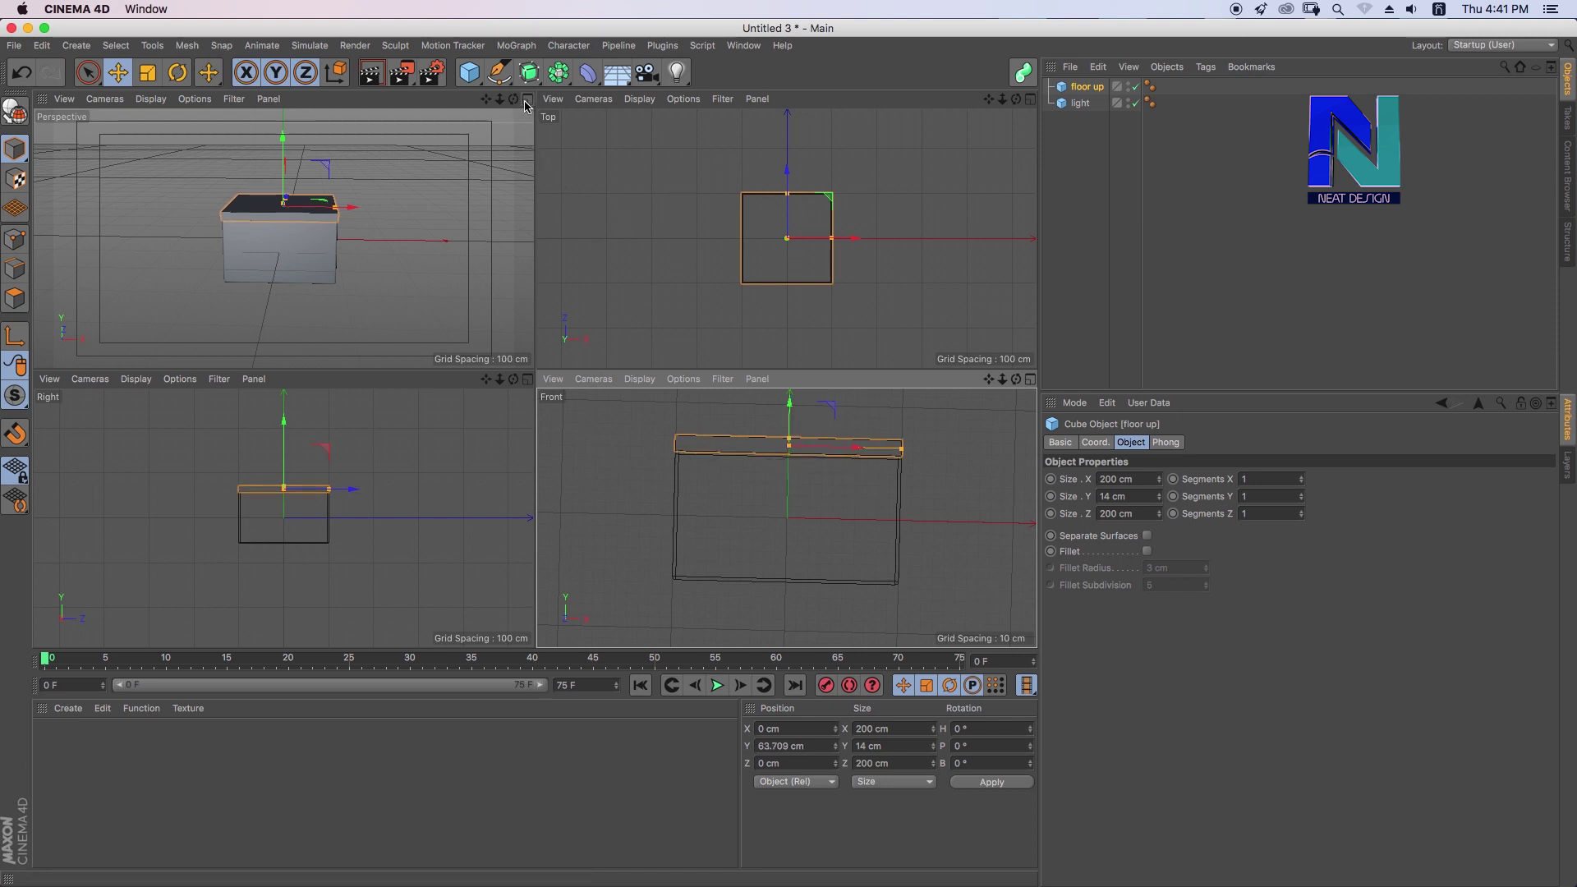
pyautogui.click(527, 100)
pyautogui.moveTo(1016, 100); pyautogui.dragTo(1014, 101)
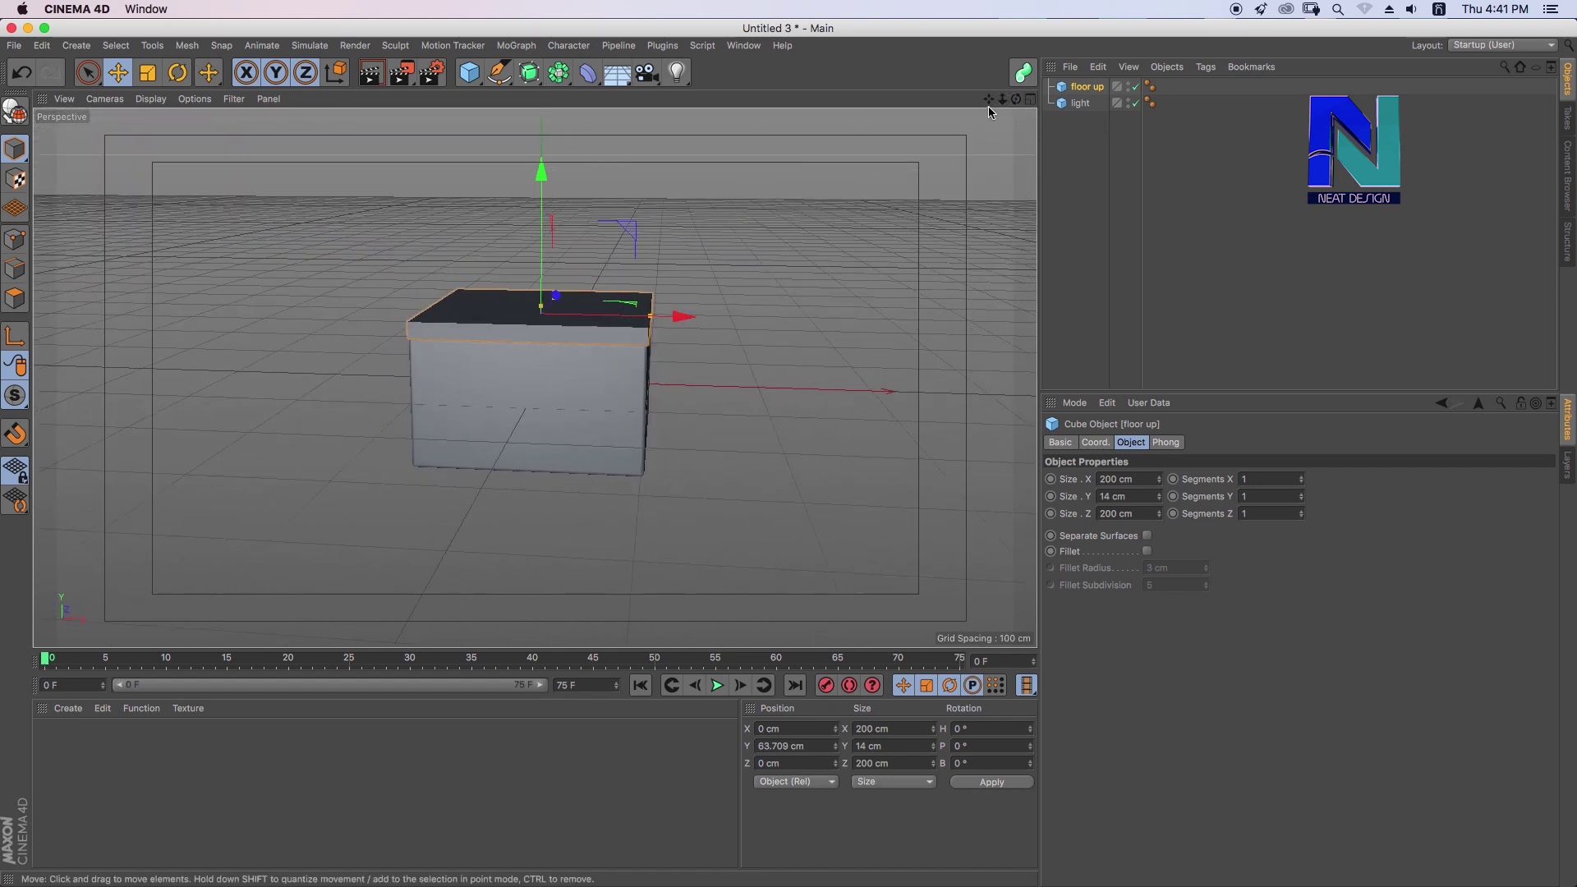
pyautogui.moveTo(1015, 99); pyautogui.dragTo(991, 131)
pyautogui.click(307, 380)
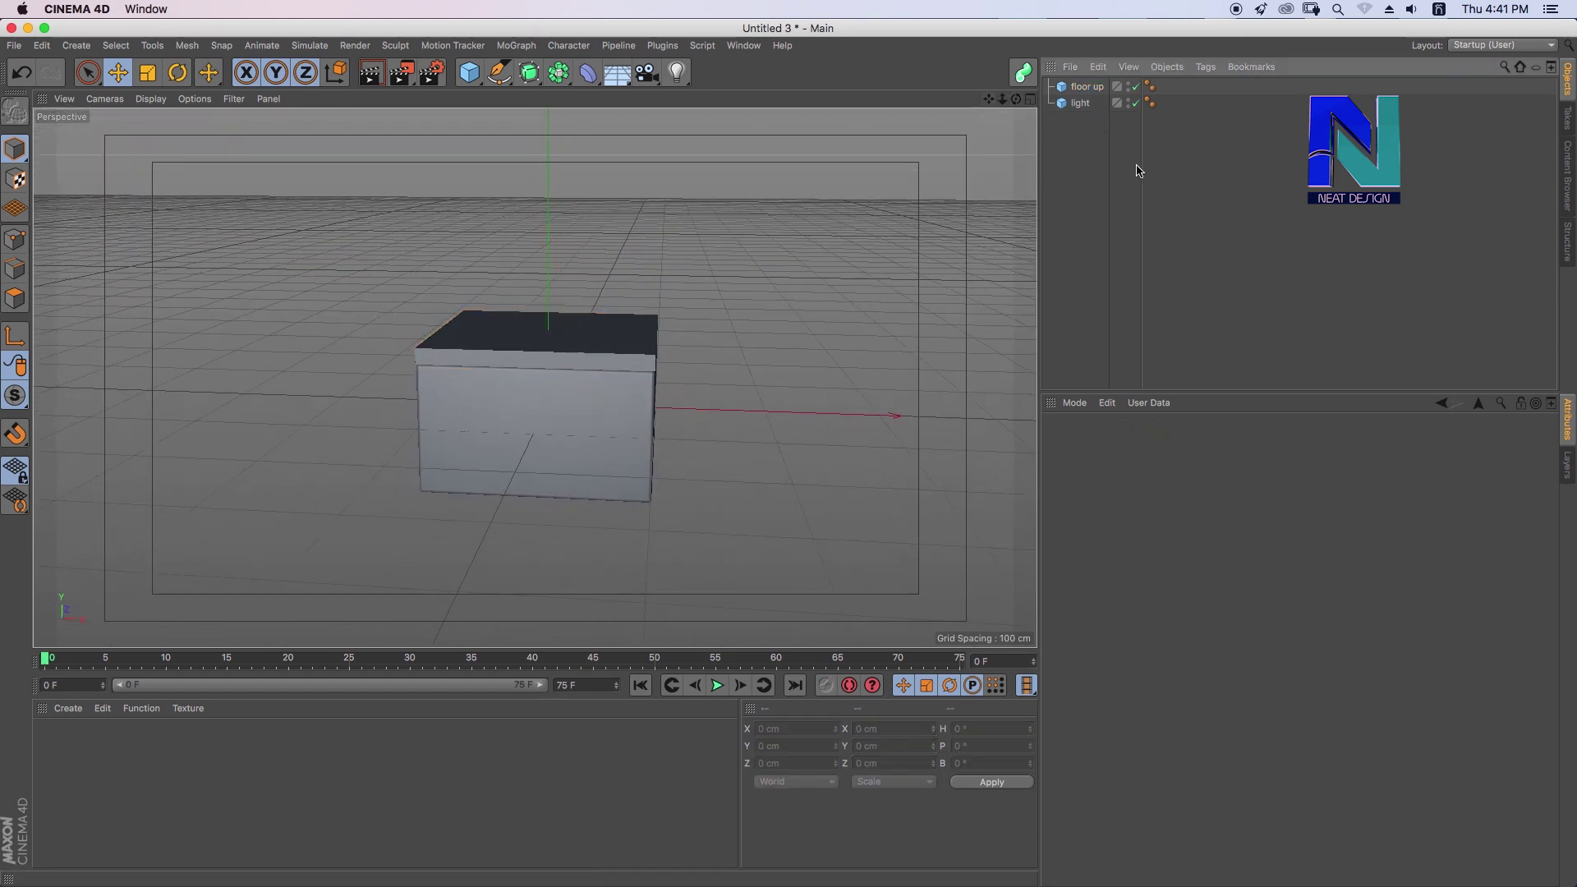
# Create material Mat with only Luminance enabled, using a Gradient shader
pyautogui.click(69, 709)
pyautogui.click(86, 728)
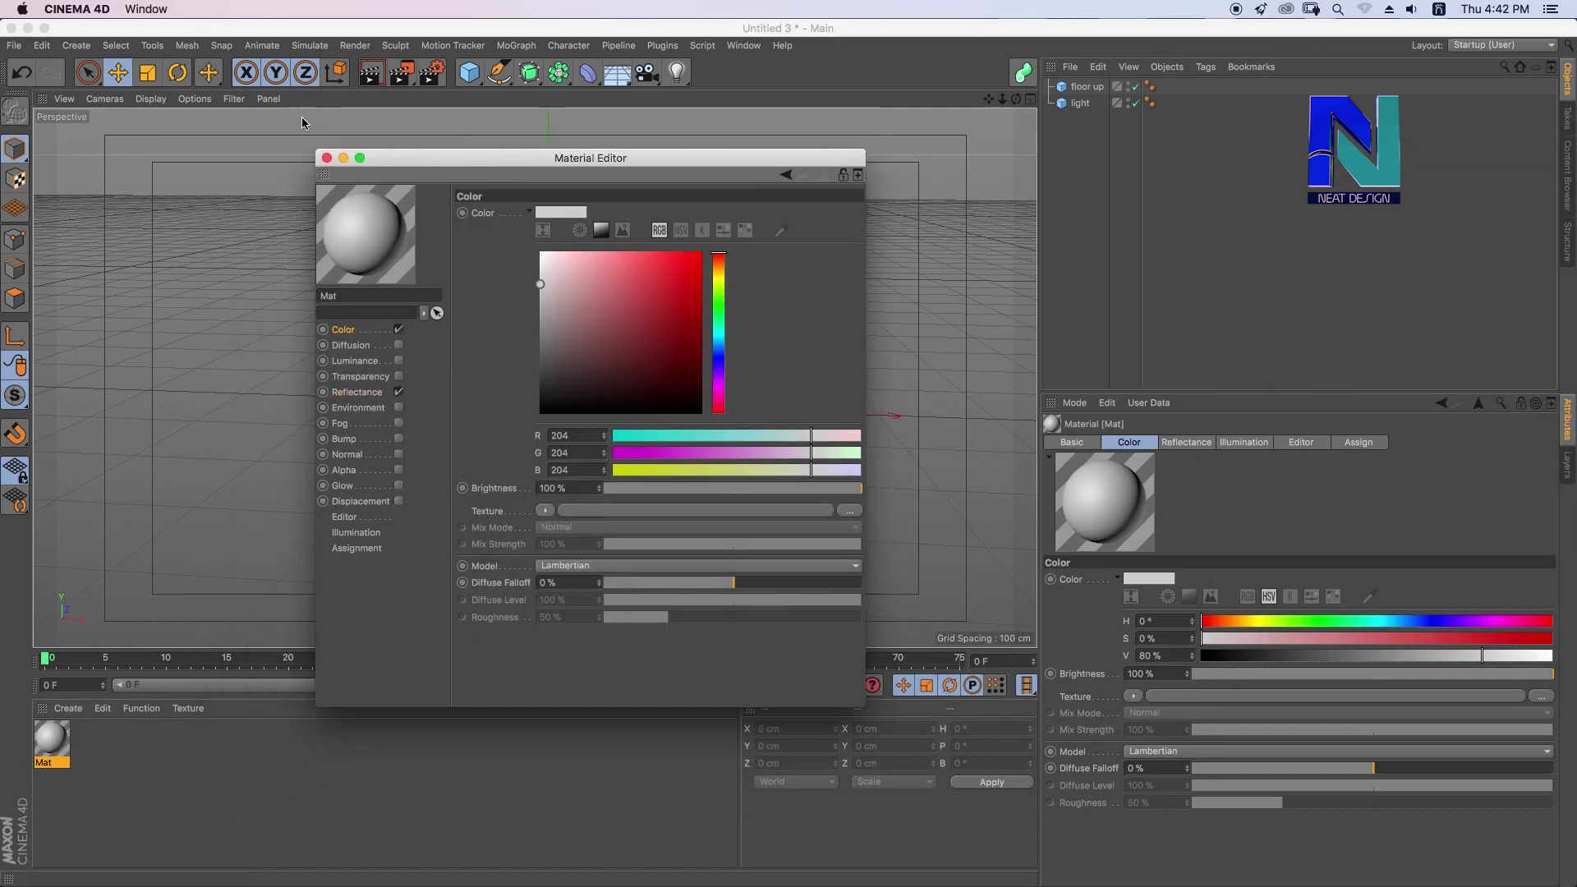
pyautogui.click(398, 329)
pyautogui.click(399, 392)
pyautogui.click(398, 362)
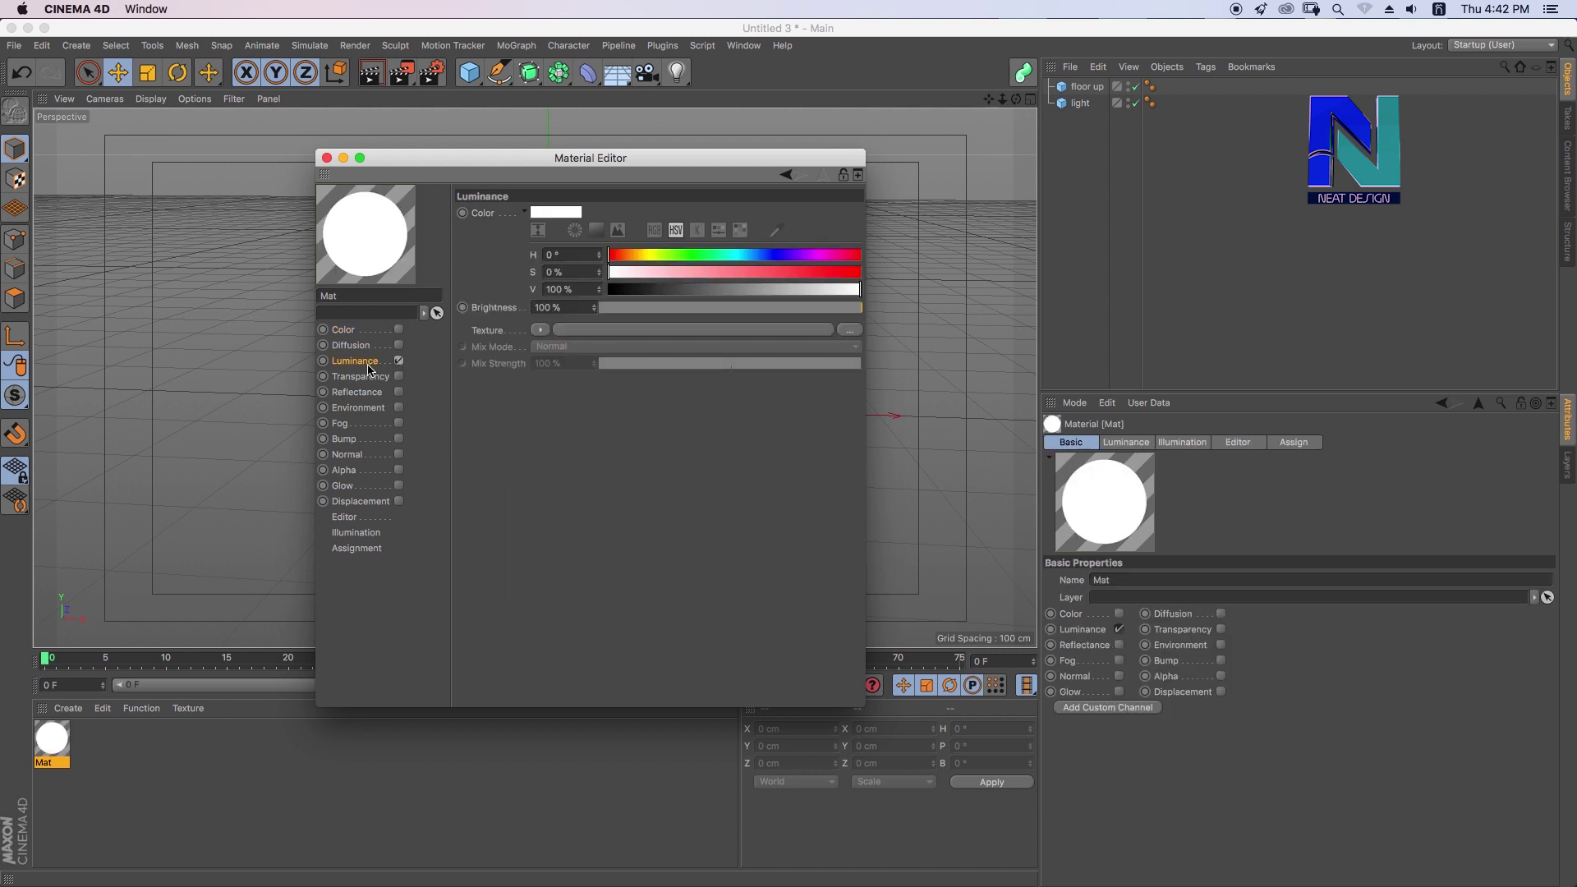
pyautogui.click(547, 331)
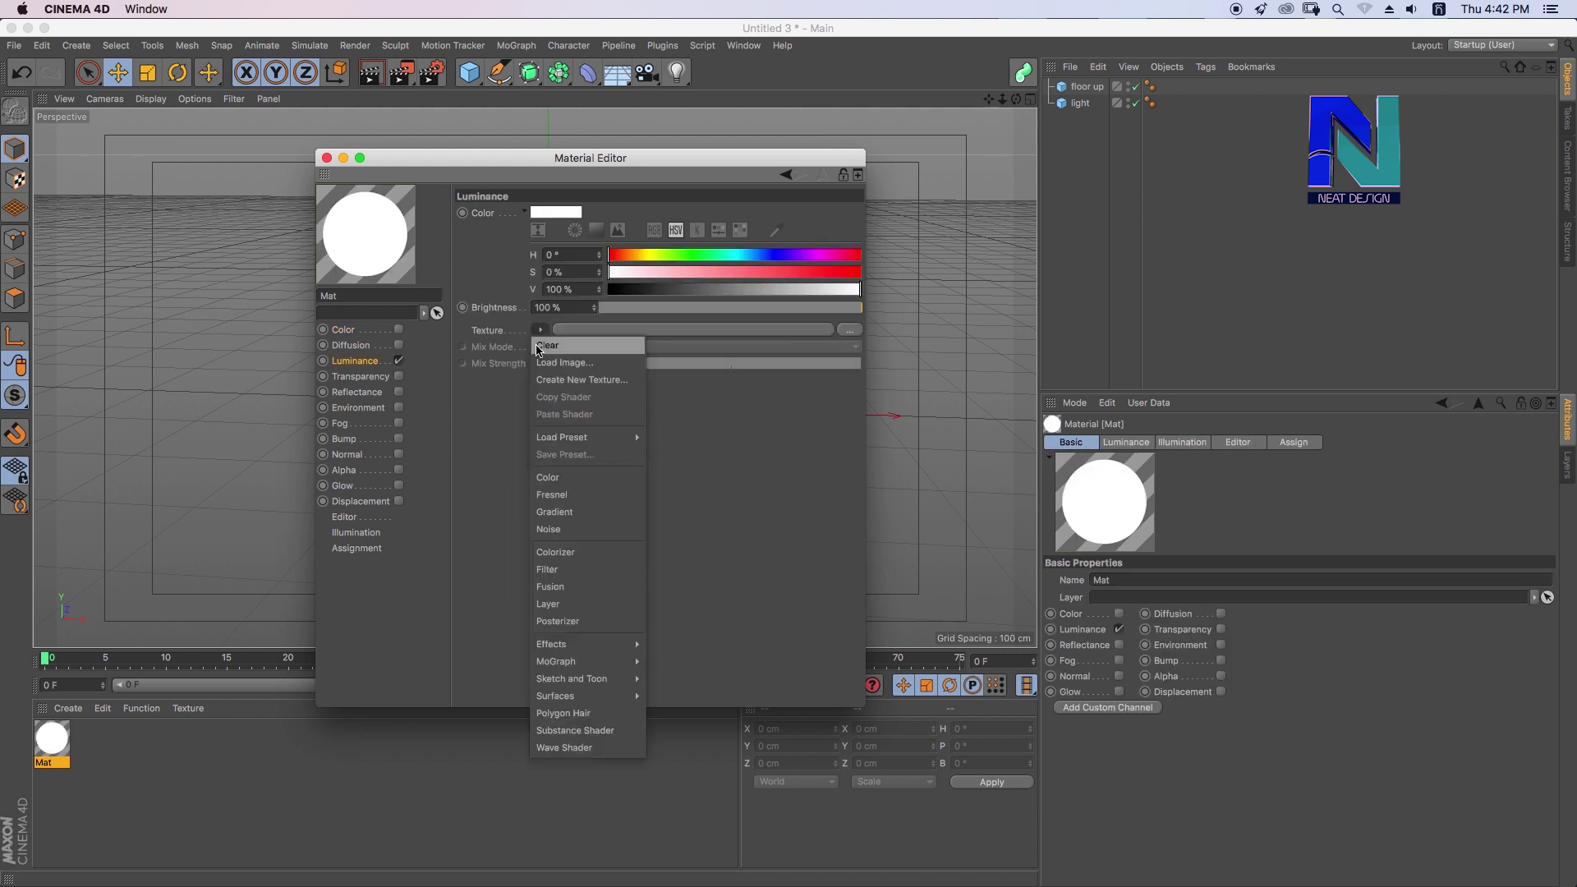
pyautogui.click(572, 514)
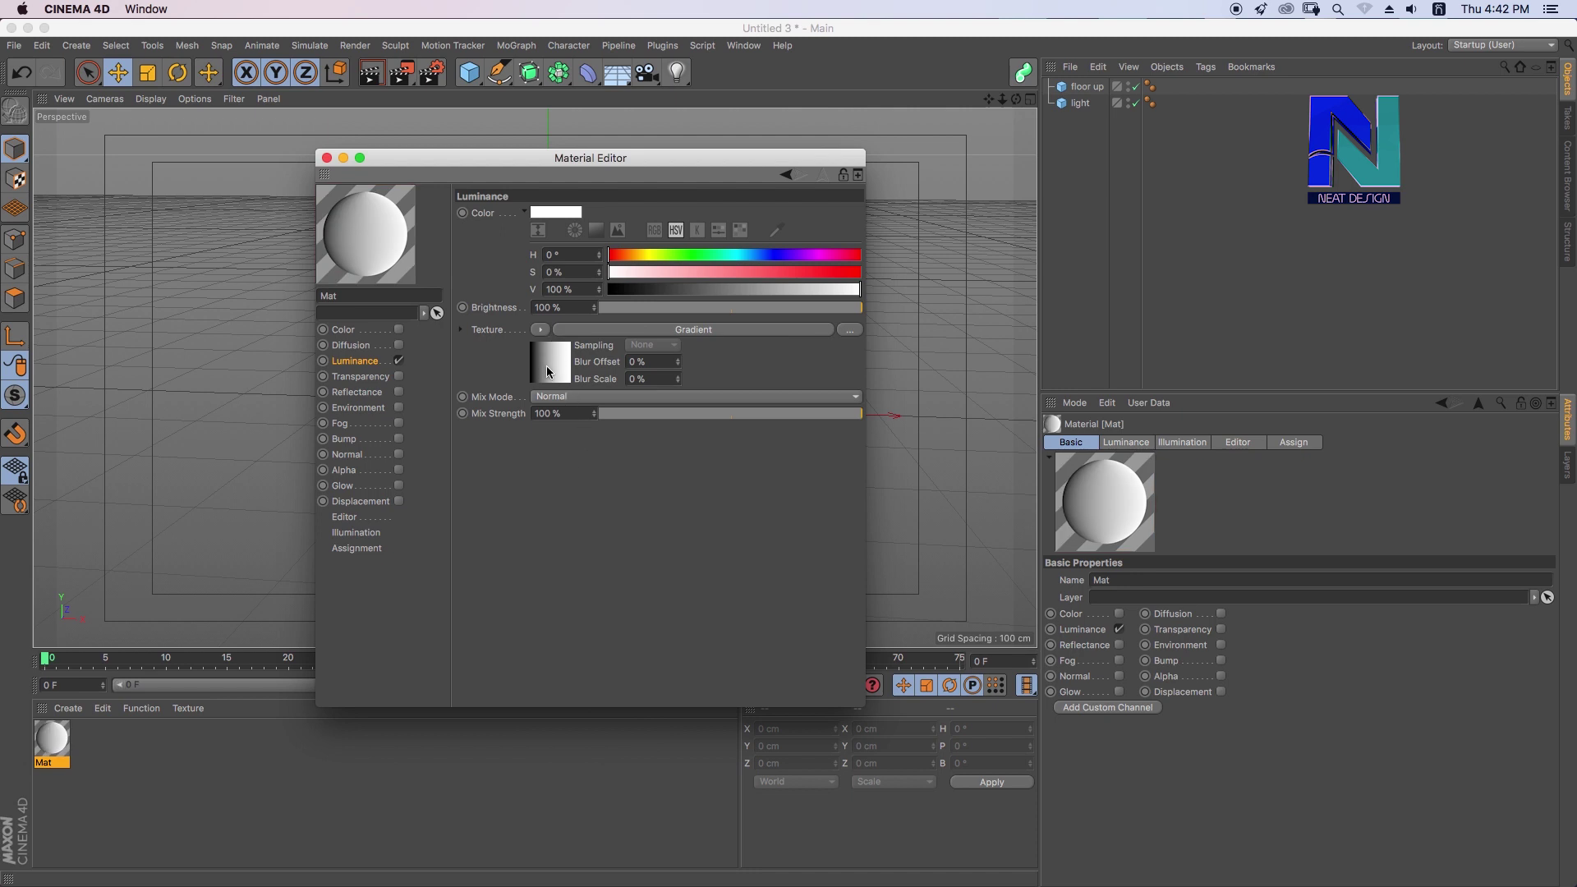
# Set the gradient type to 2D - Circular and make its first knot bright cyan
pyautogui.click(547, 371)
pyautogui.click(541, 355)
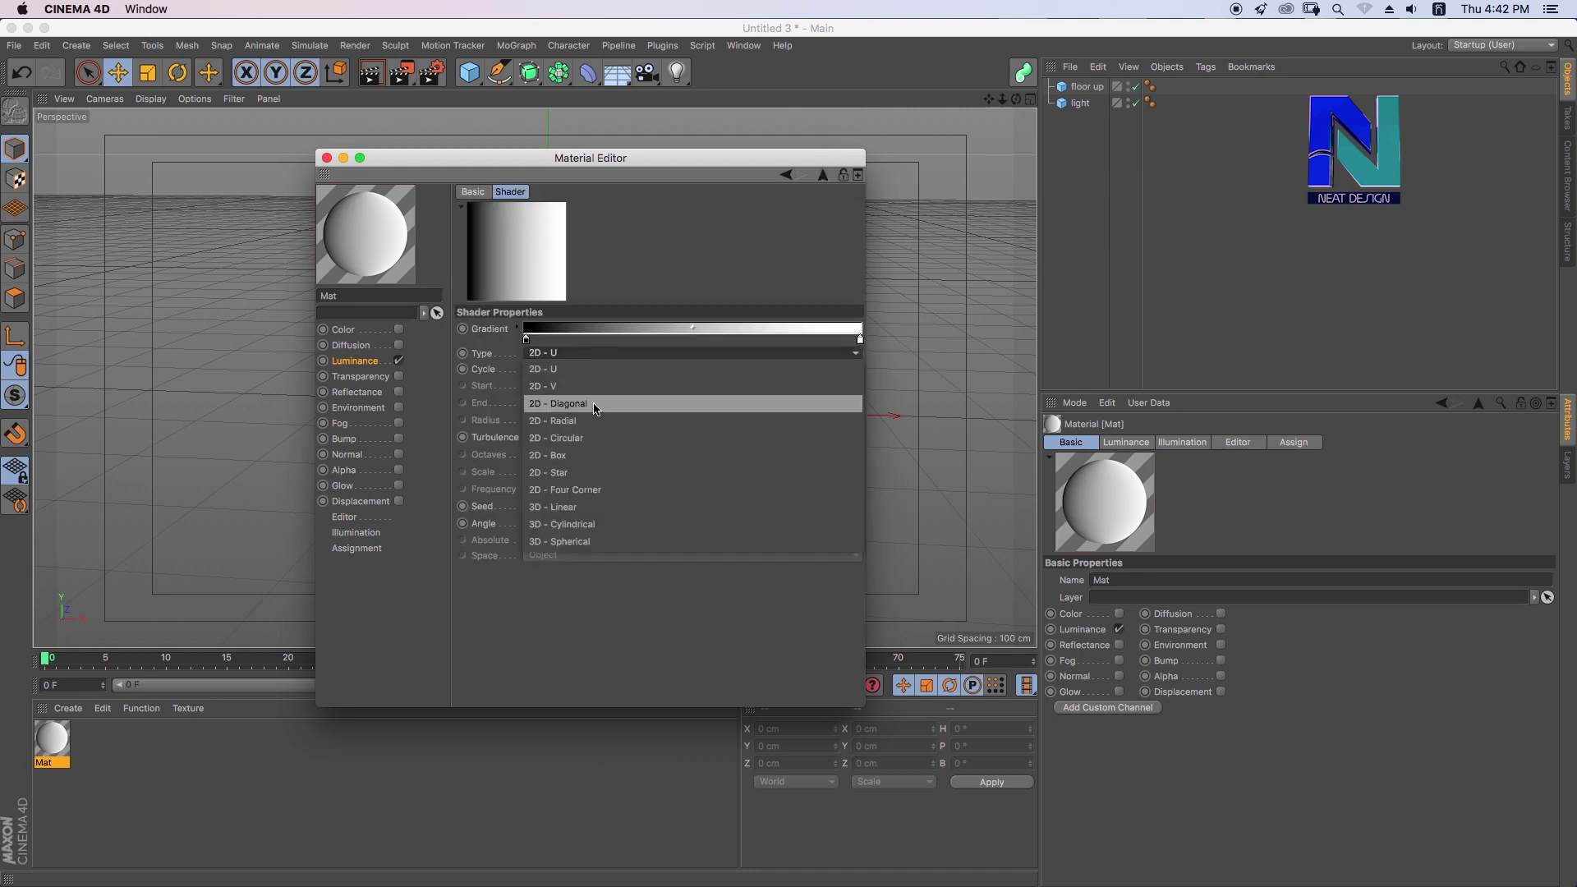
pyautogui.click(581, 440)
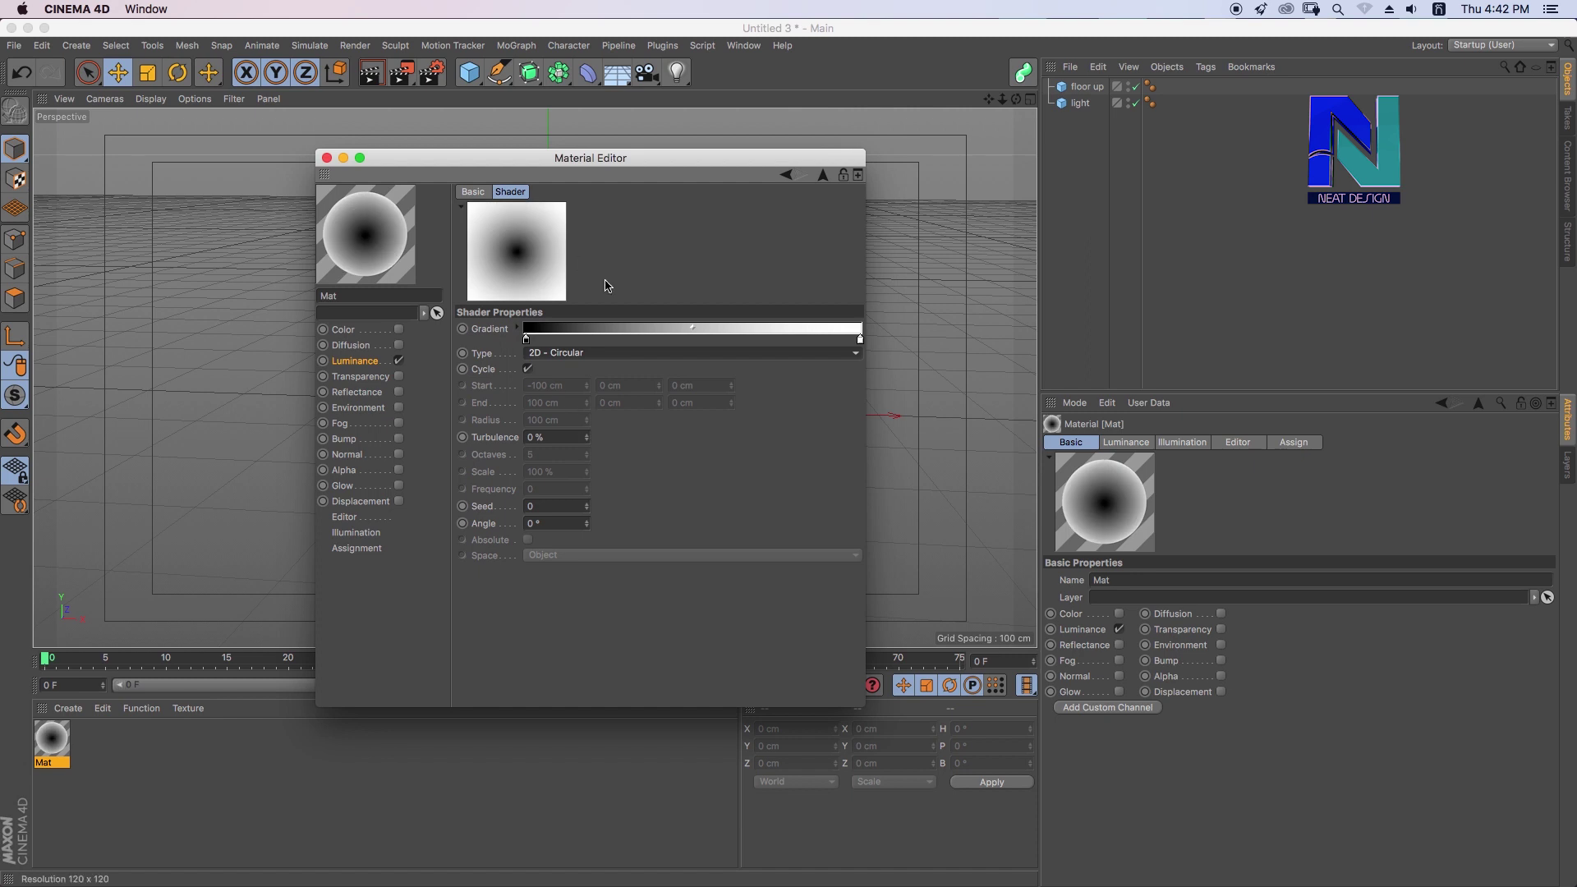
pyautogui.doubleClick(526, 342)
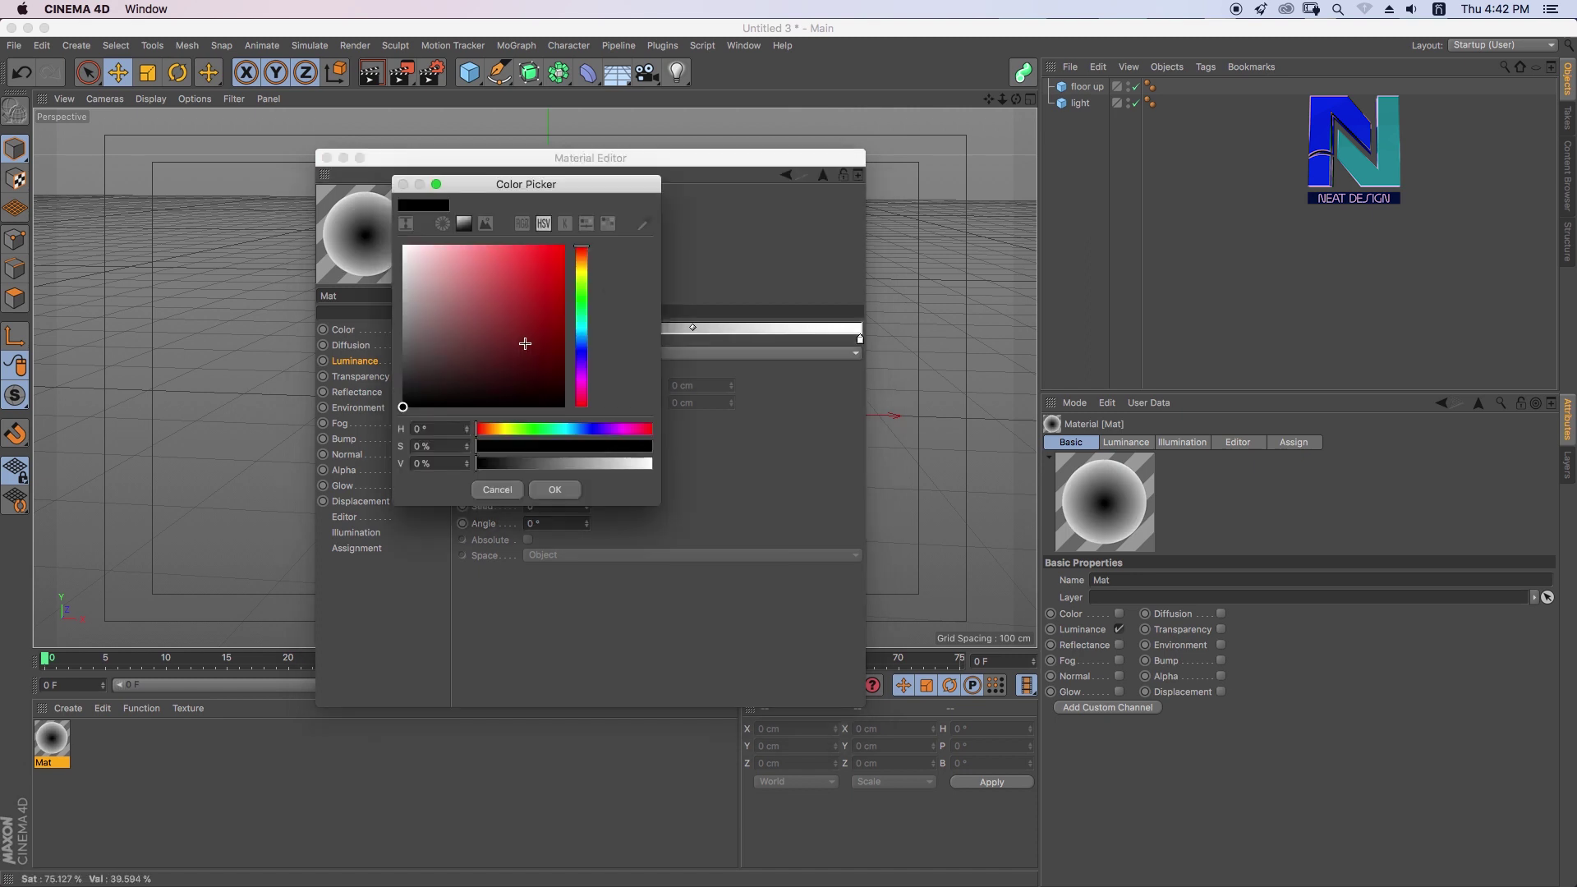
pyautogui.click(582, 326)
pyautogui.moveTo(560, 311); pyautogui.dragTo(564, 264)
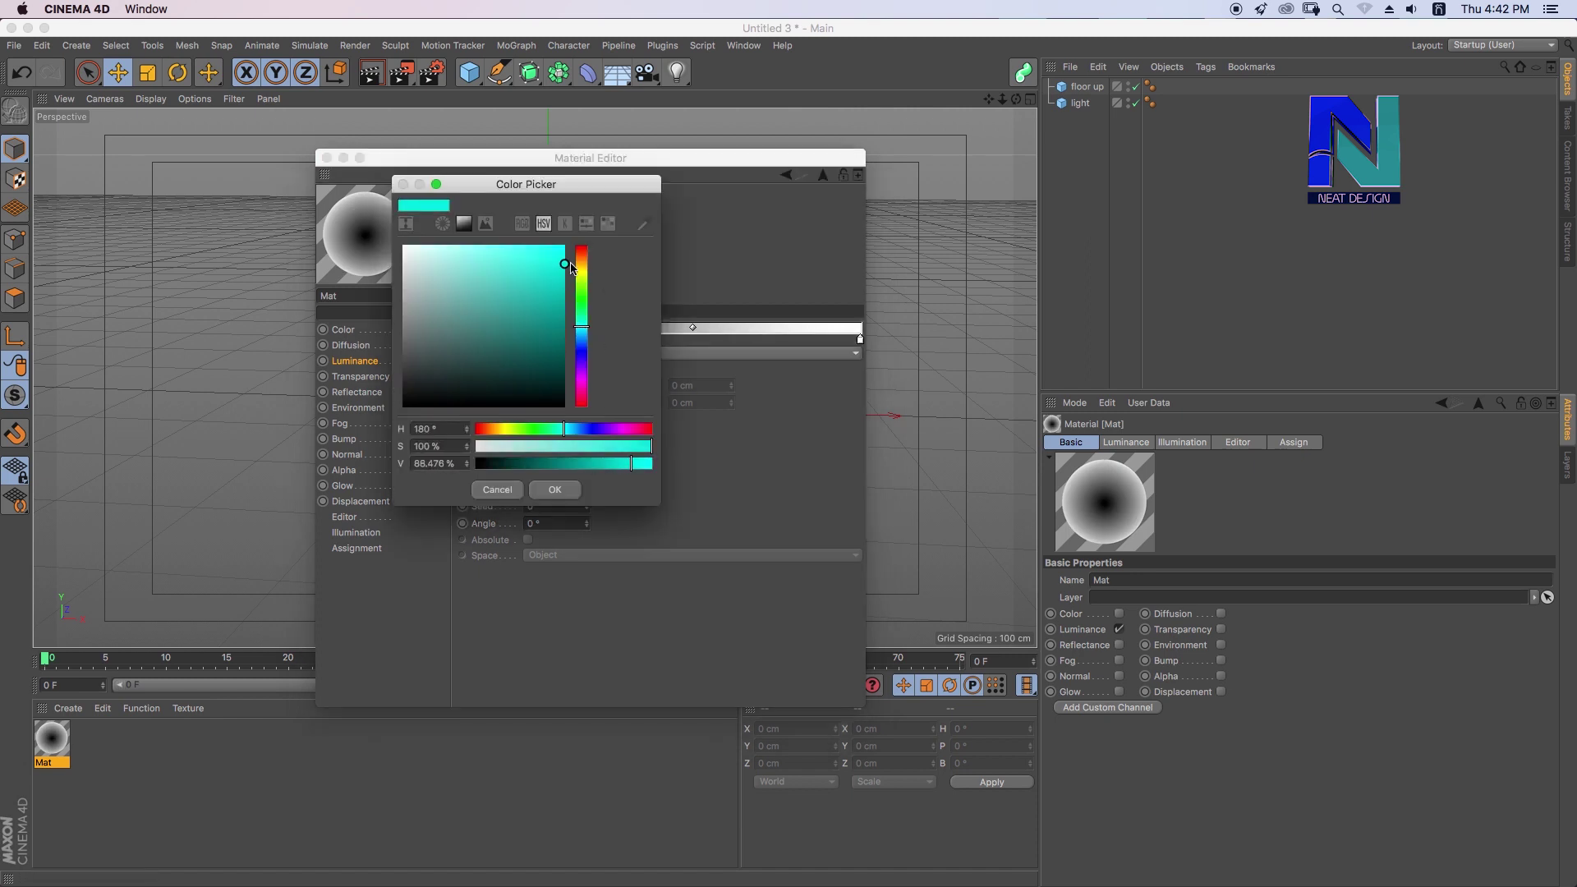
pyautogui.click(555, 490)
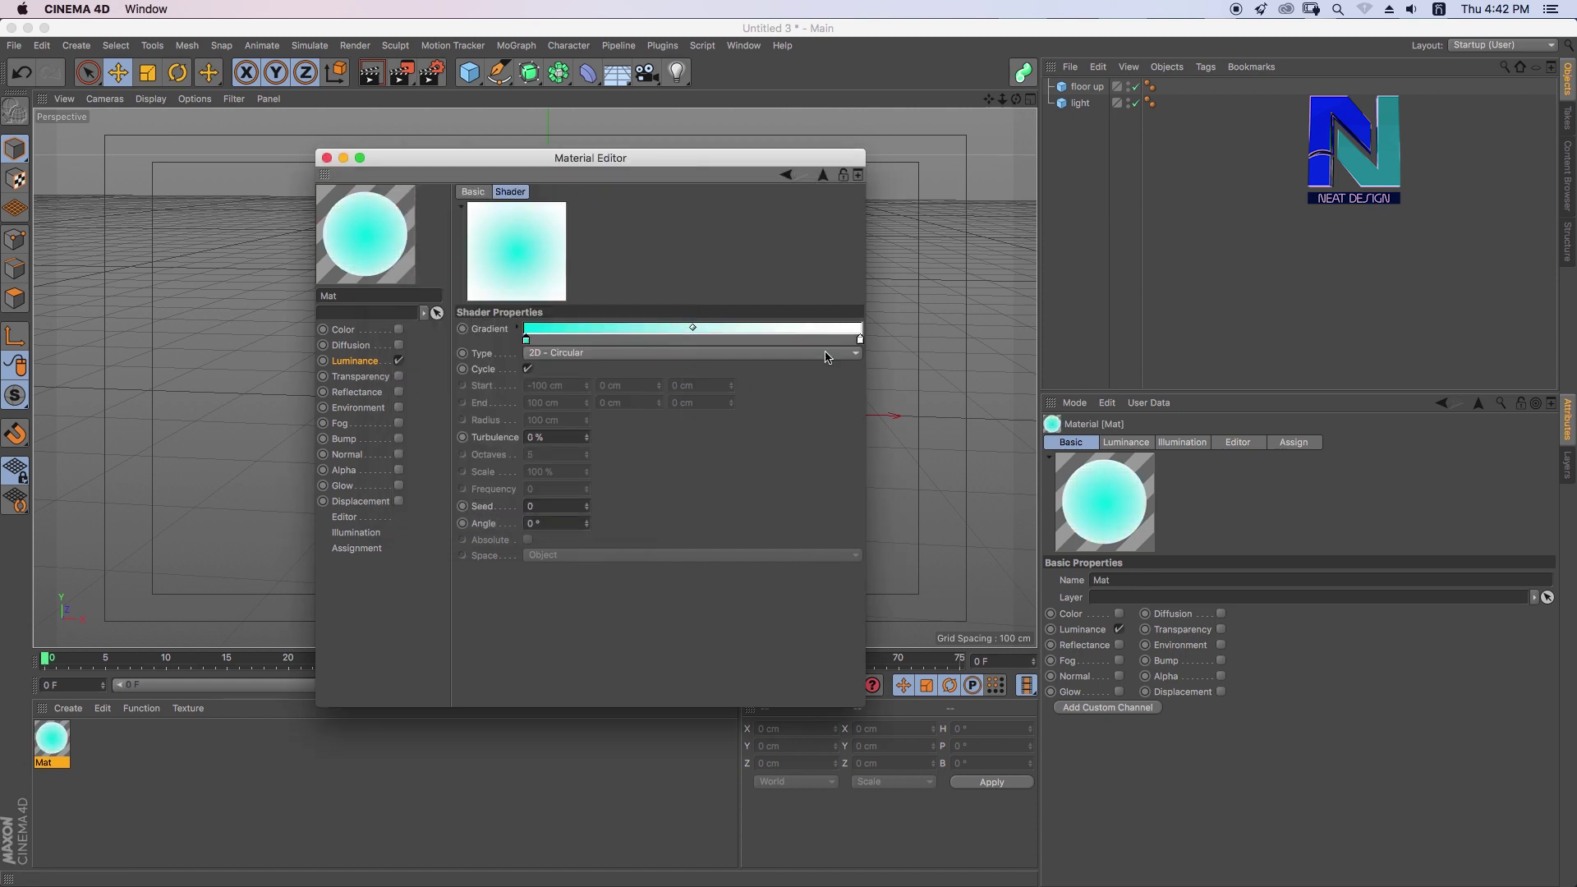
# Make the right gradient knot bright blue and move it inward
pyautogui.doubleClick(861, 342)
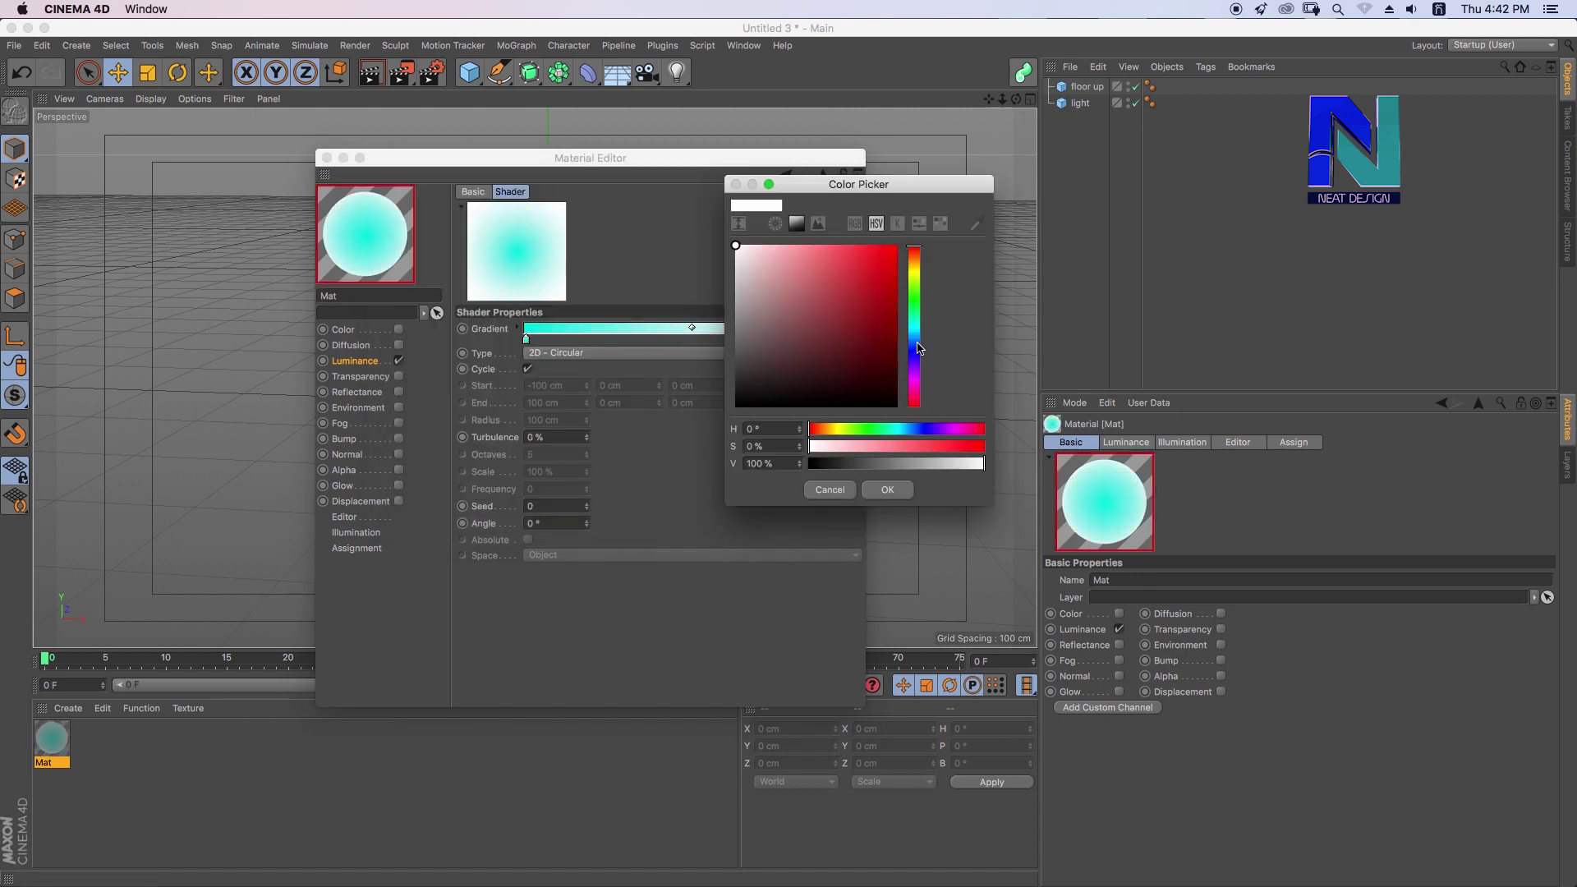
pyautogui.click(913, 342)
pyautogui.moveTo(880, 328); pyautogui.dragTo(896, 246)
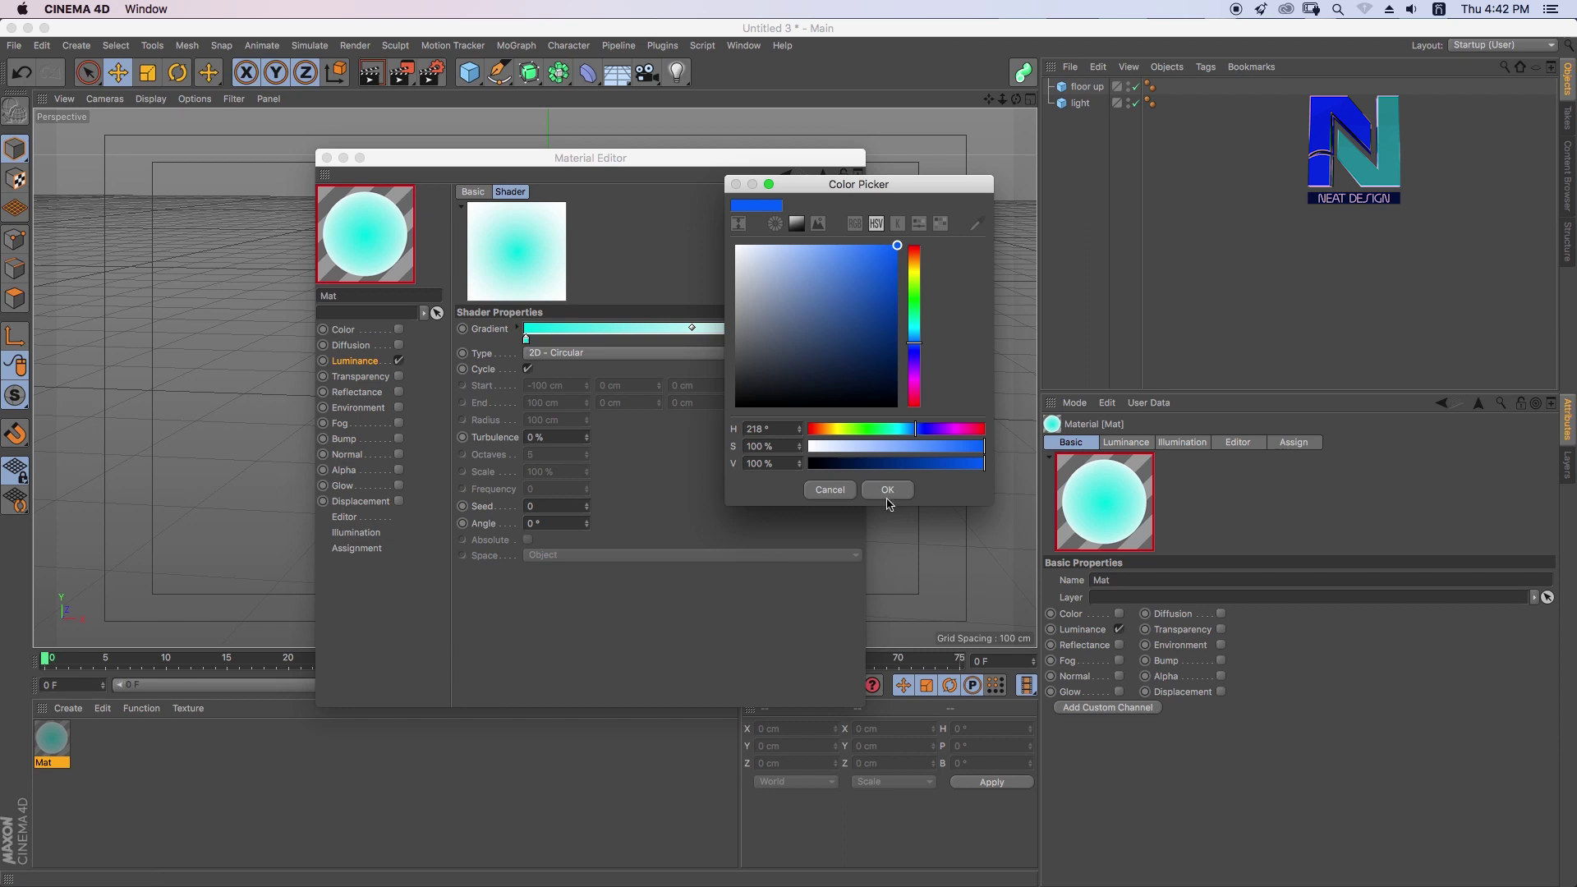
pyautogui.click(891, 496)
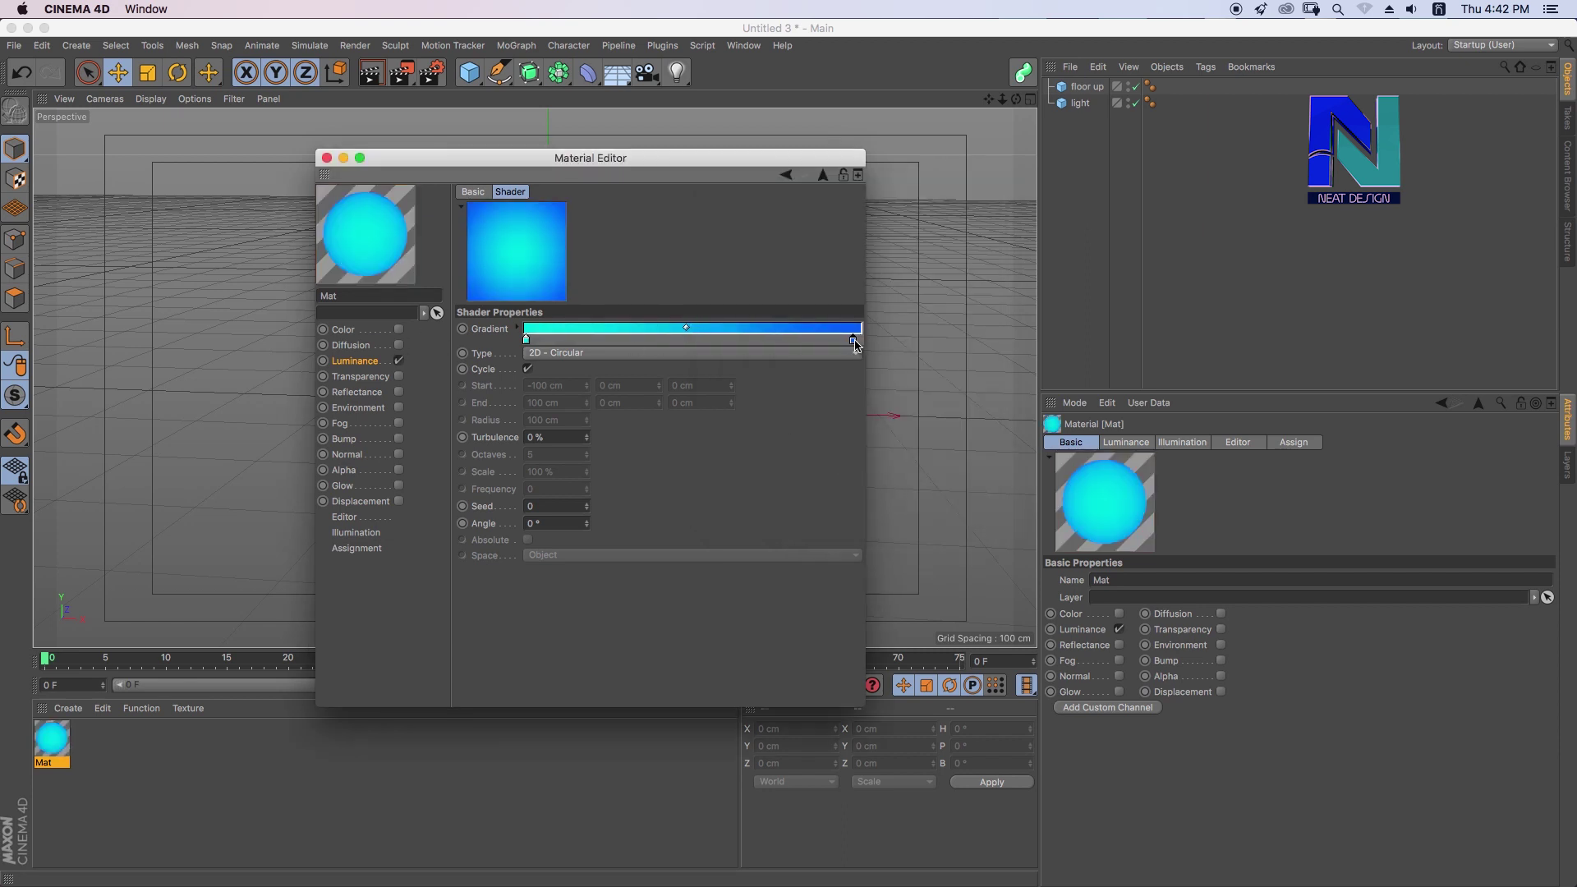
pyautogui.moveTo(858, 342); pyautogui.dragTo(818, 346)
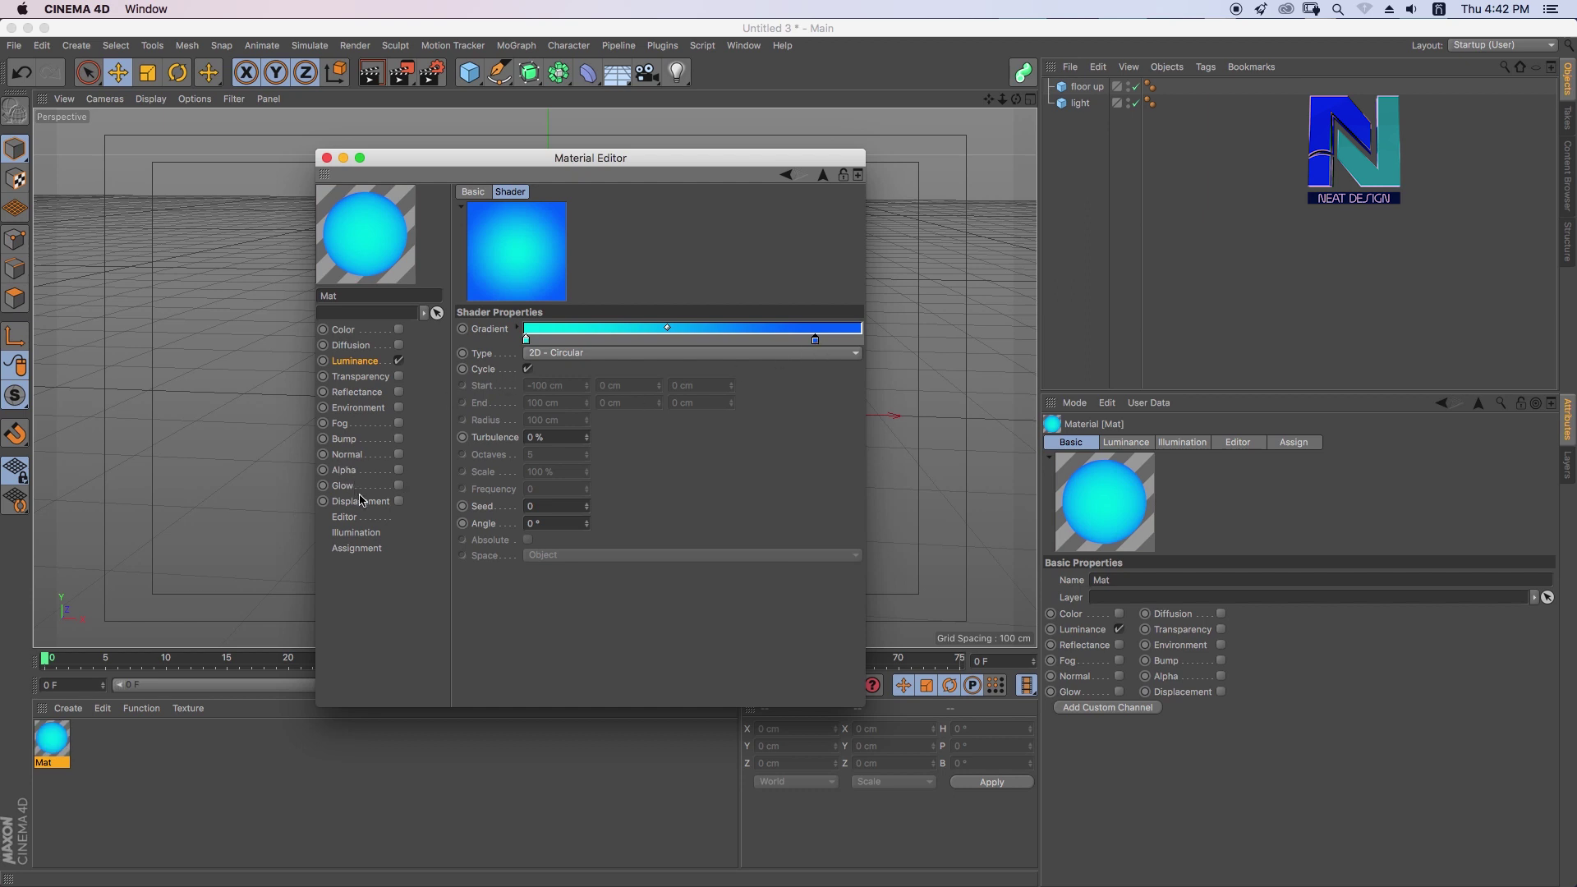
# Enable Glow with Inner Strength 20% and Outer Strength 200%, then apply Mat to the light cube
pyautogui.click(400, 486)
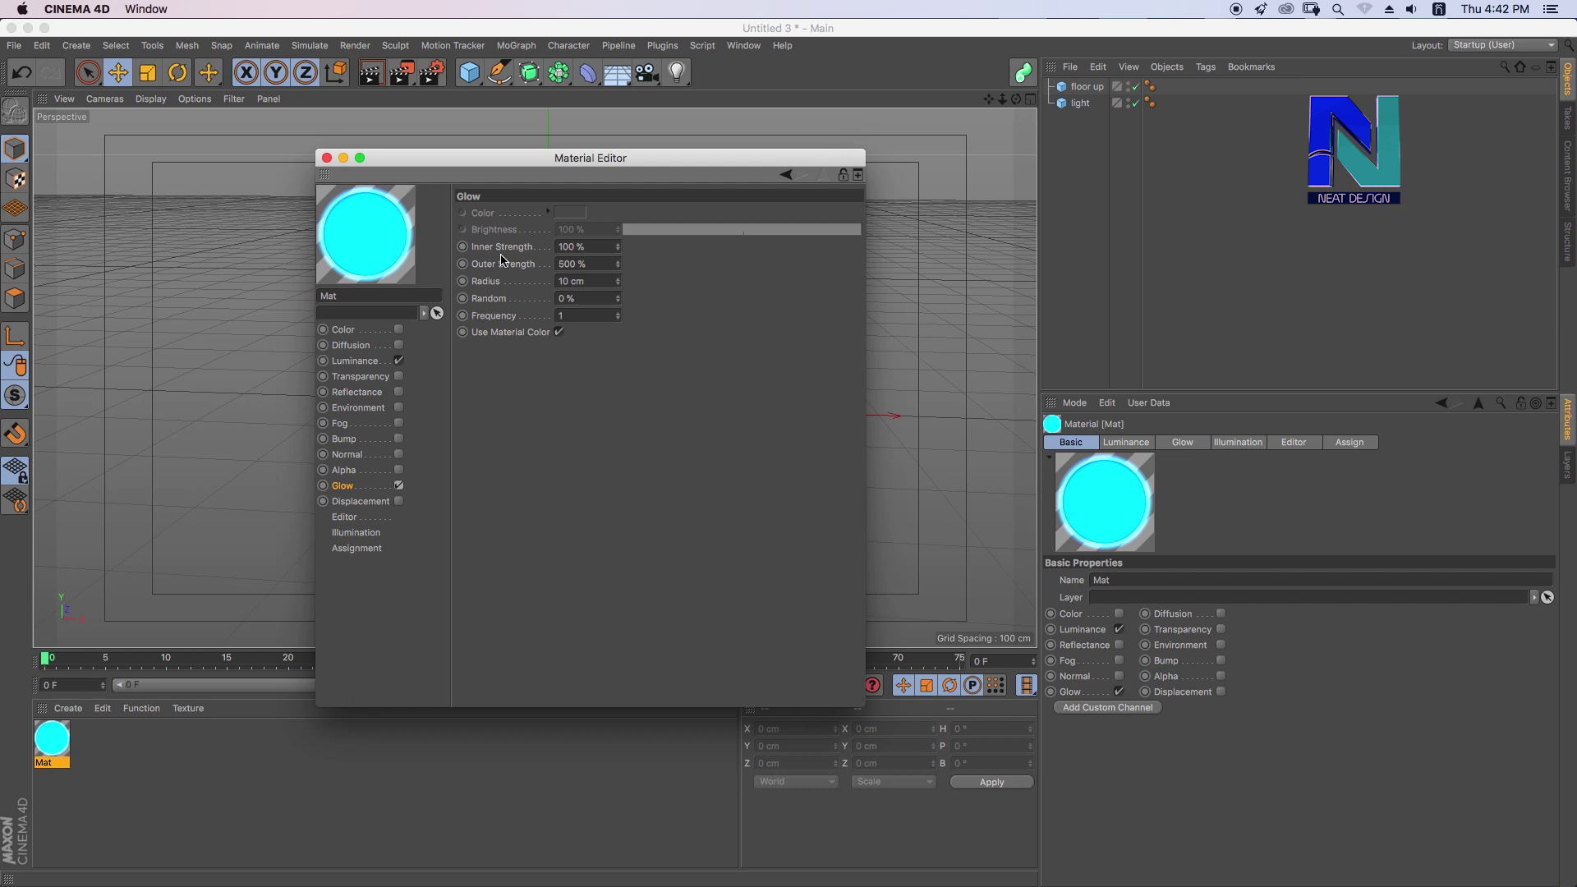
pyautogui.moveTo(593, 250); pyautogui.dragTo(526, 247)
pyautogui.write('2')
pyautogui.press('Return')
pyautogui.click(575, 263)
pyautogui.write('2')
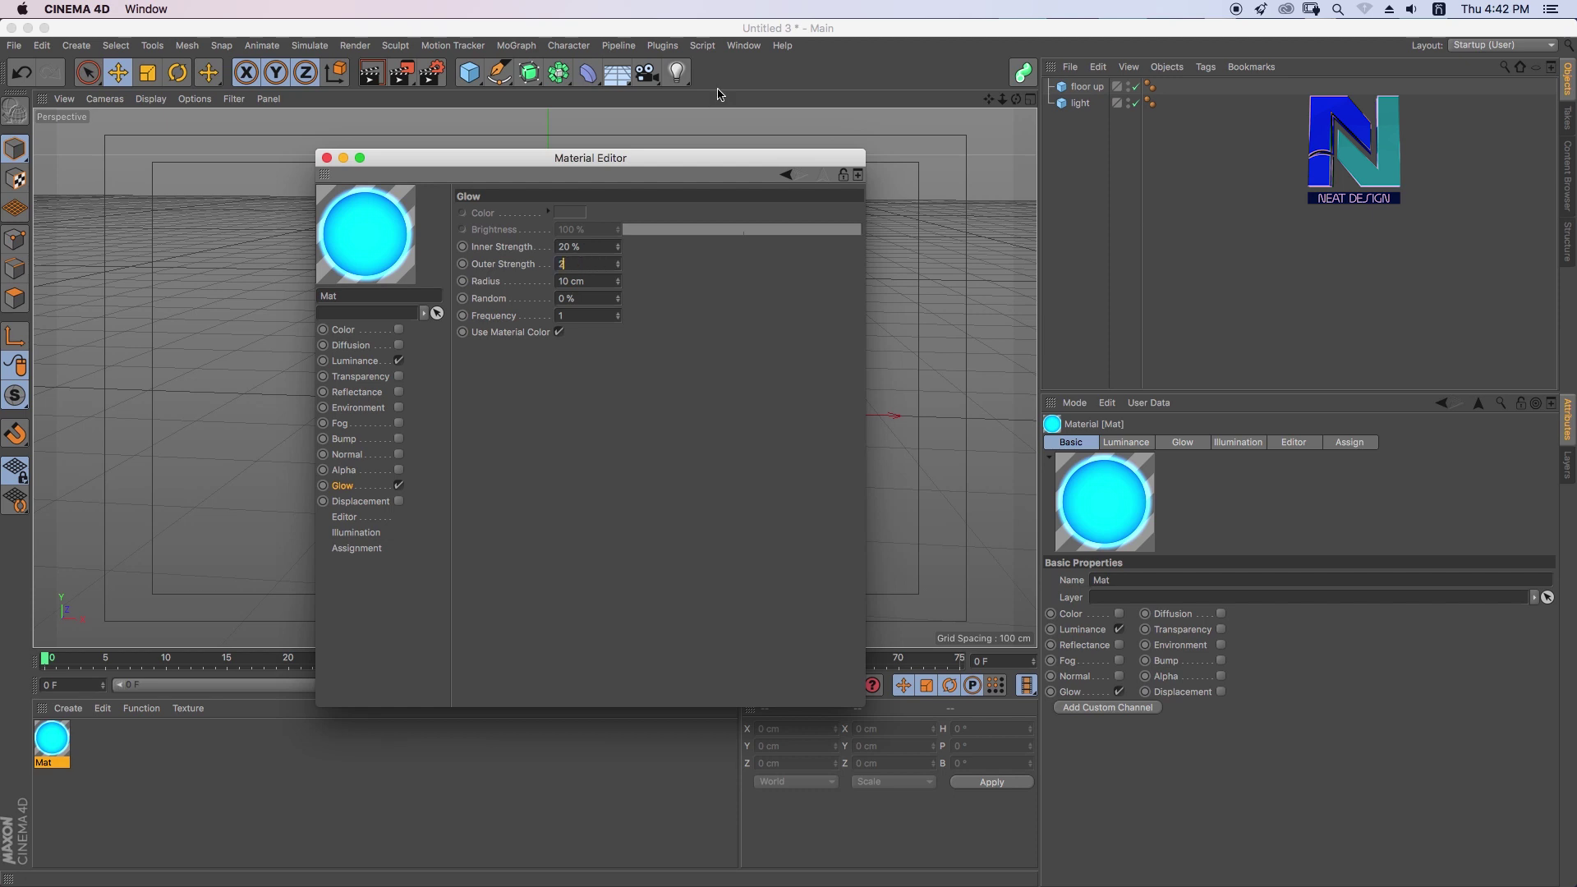
pyautogui.press('Return')
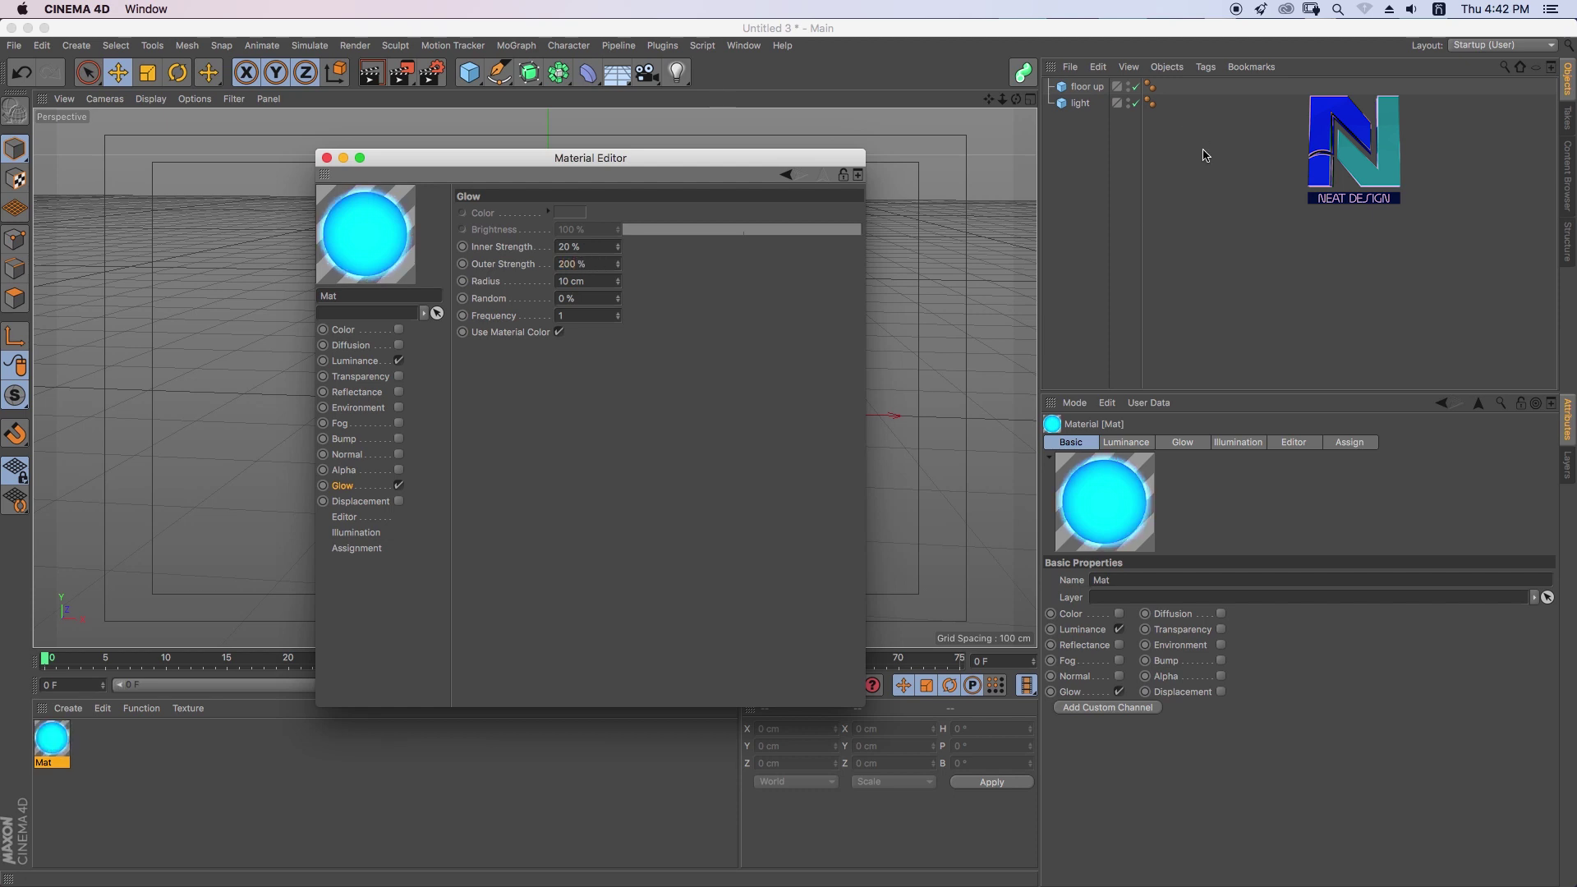
pyautogui.press('Return')
pyautogui.click(326, 158)
pyautogui.moveTo(54, 743)
pyautogui.mouseDown()
pyautogui.moveTo(1086, 129)
pyautogui.moveTo(1082, 103)
pyautogui.mouseUp()
# Create material Mat.1 with a pure black colour
pyautogui.click(58, 711)
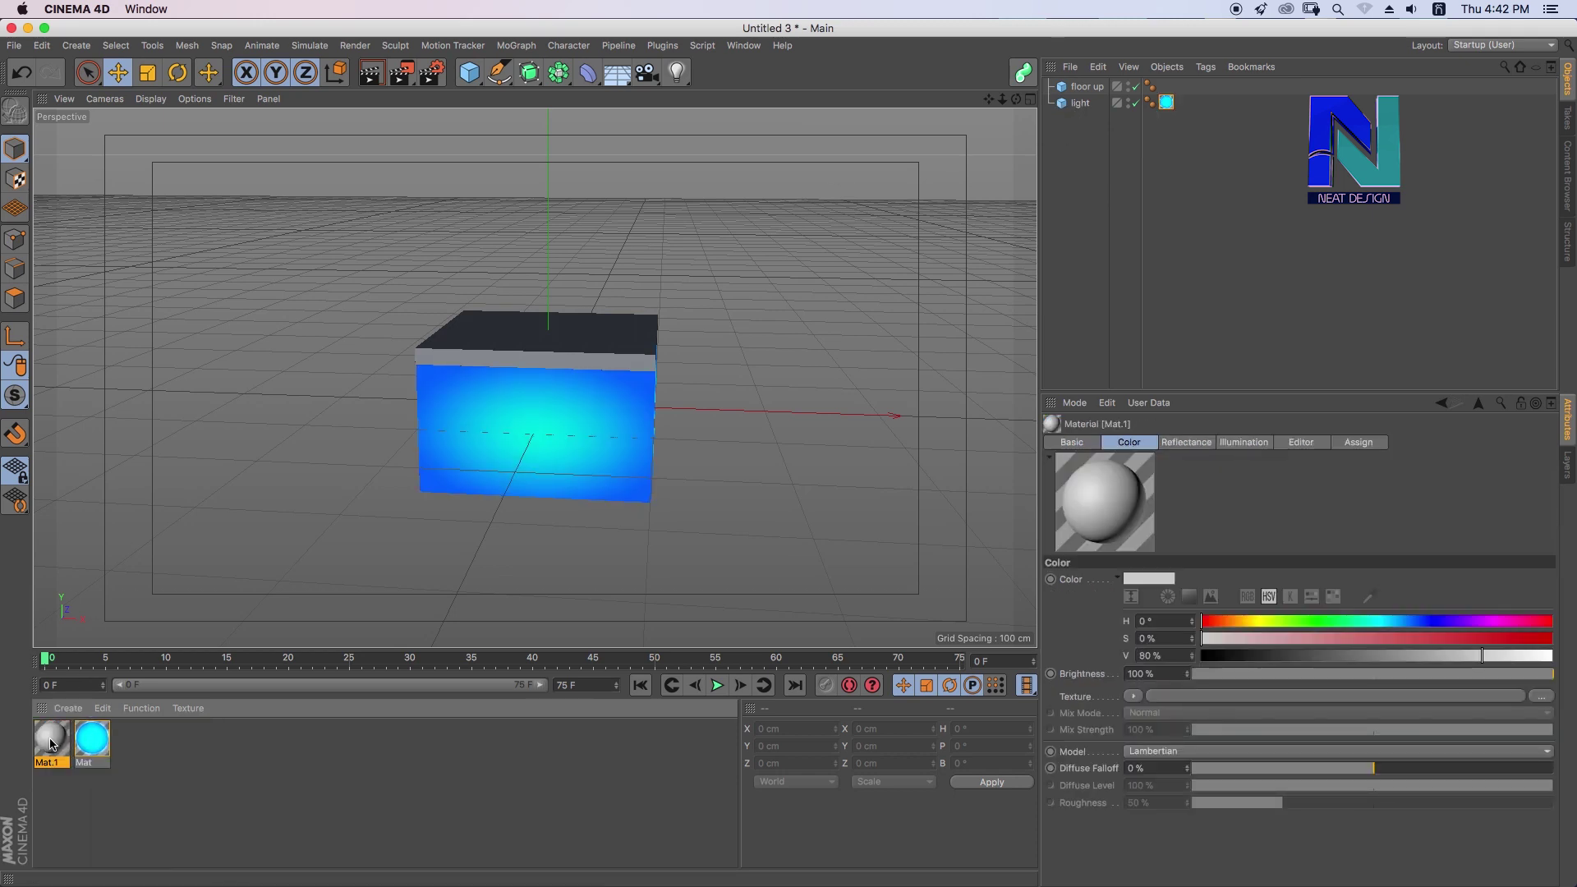
pyautogui.doubleClick(51, 743)
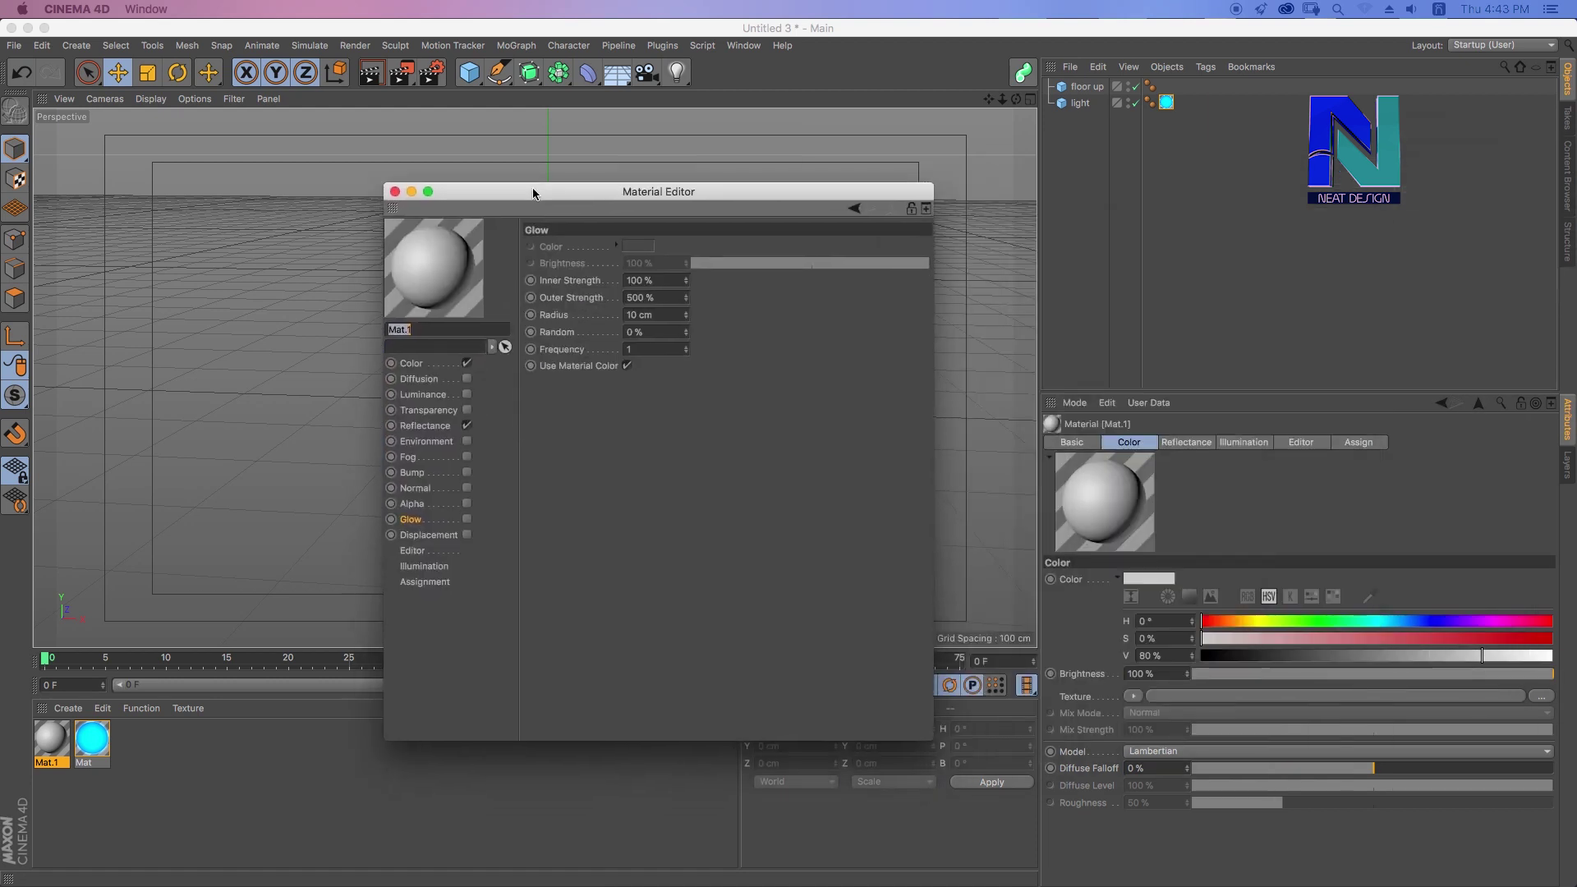
pyautogui.moveTo(533, 194); pyautogui.dragTo(523, 198)
pyautogui.click(407, 369)
pyautogui.click(436, 430)
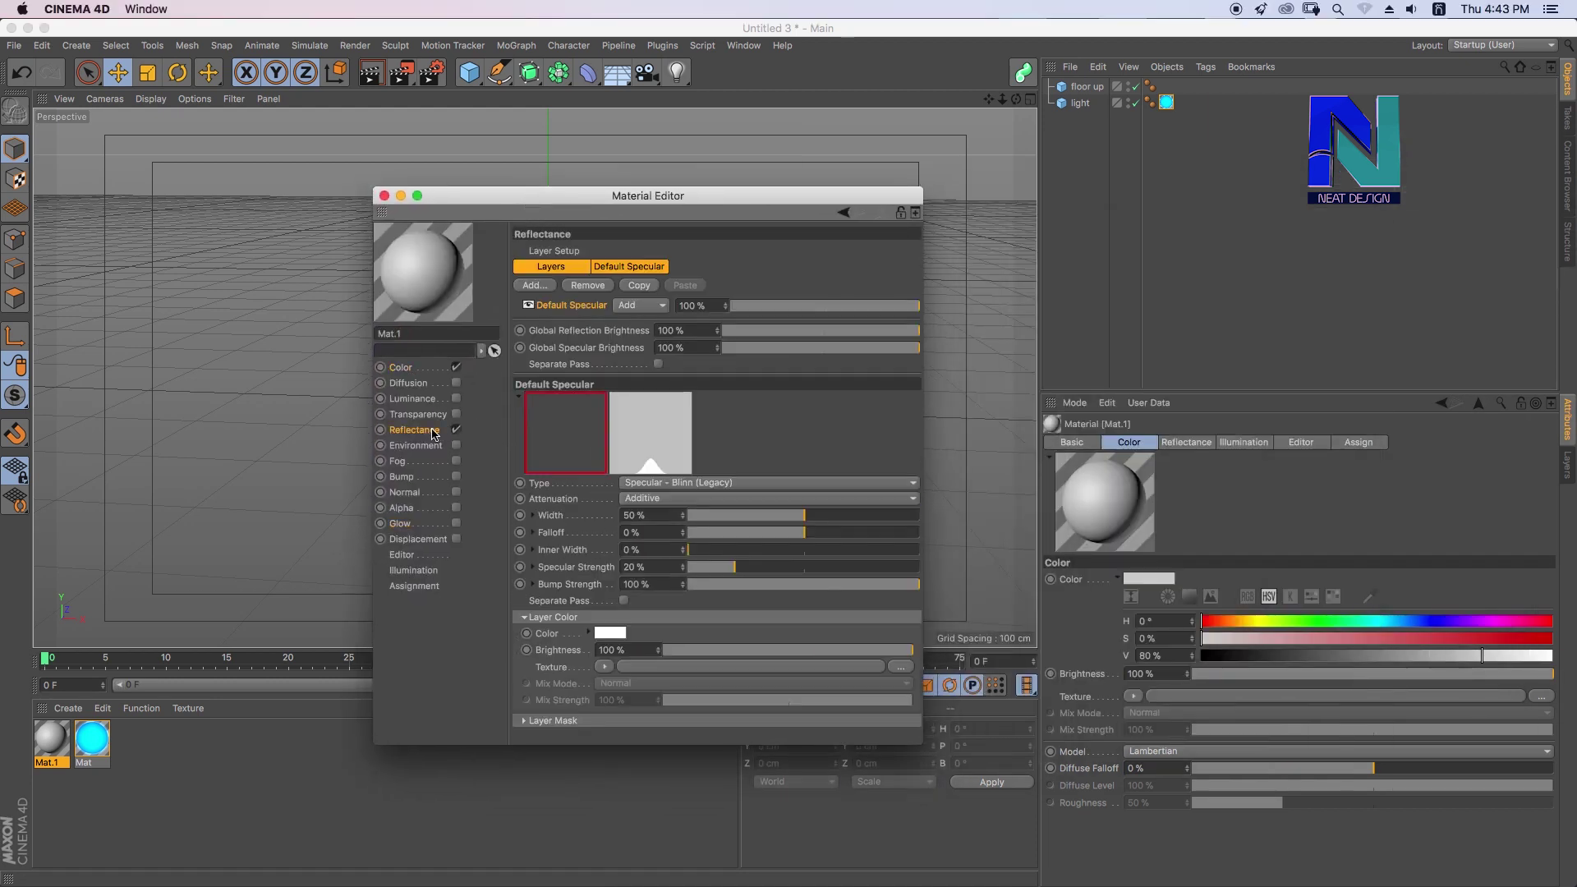
pyautogui.click(435, 368)
pyautogui.click(611, 433)
pyautogui.moveTo(611, 433); pyautogui.dragTo(484, 458)
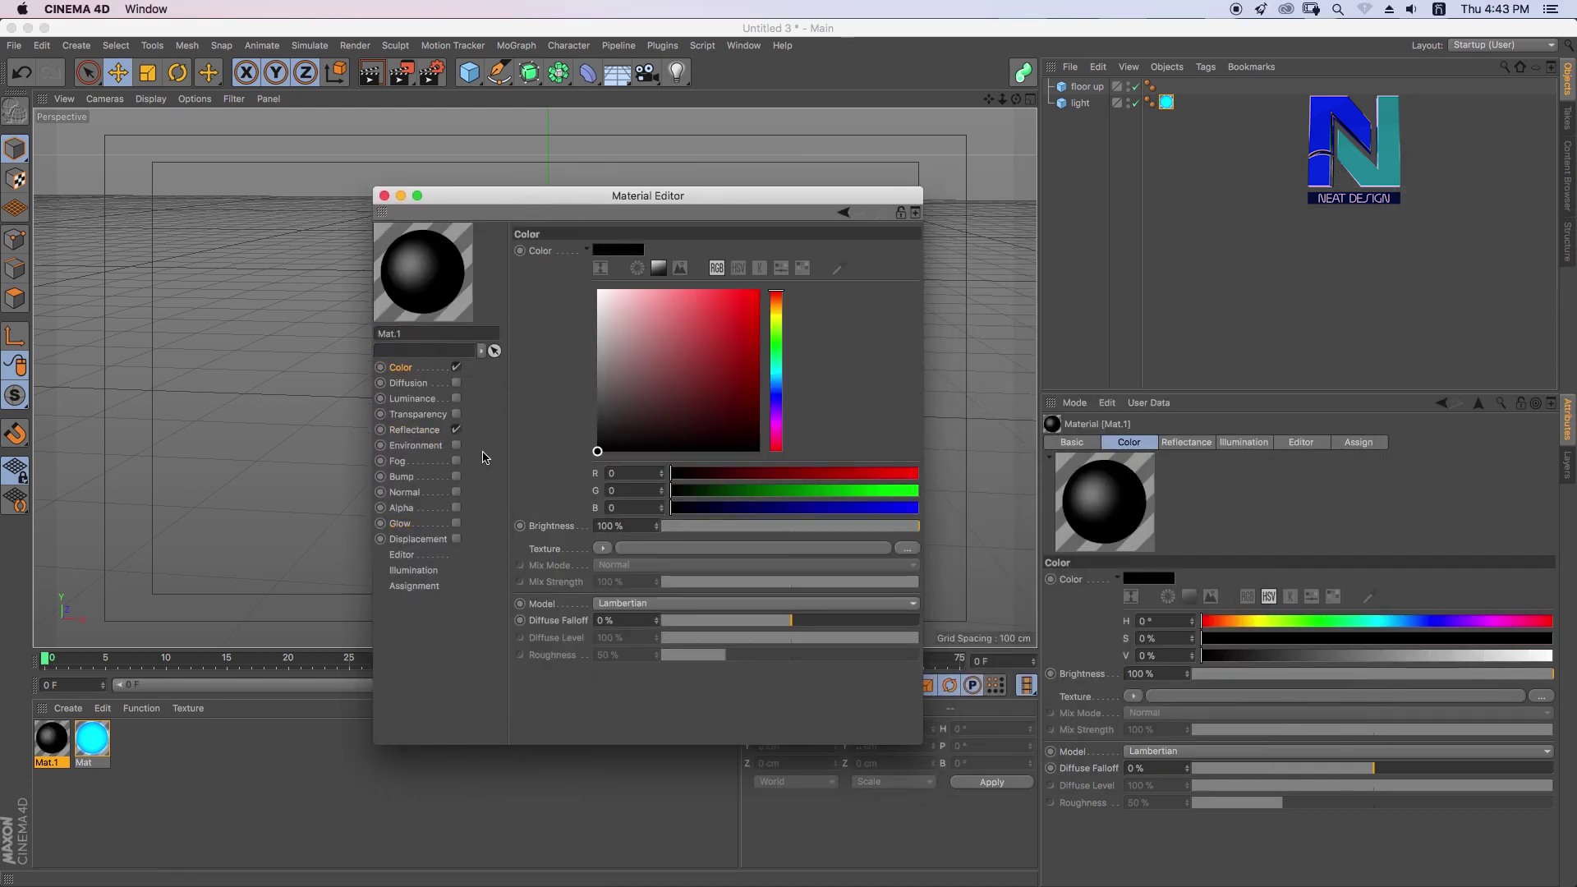
# Add a Reflection (Legacy) layer with Dielectric Fresnel, PET preset and 90% strength
pyautogui.click(421, 430)
pyautogui.click(535, 285)
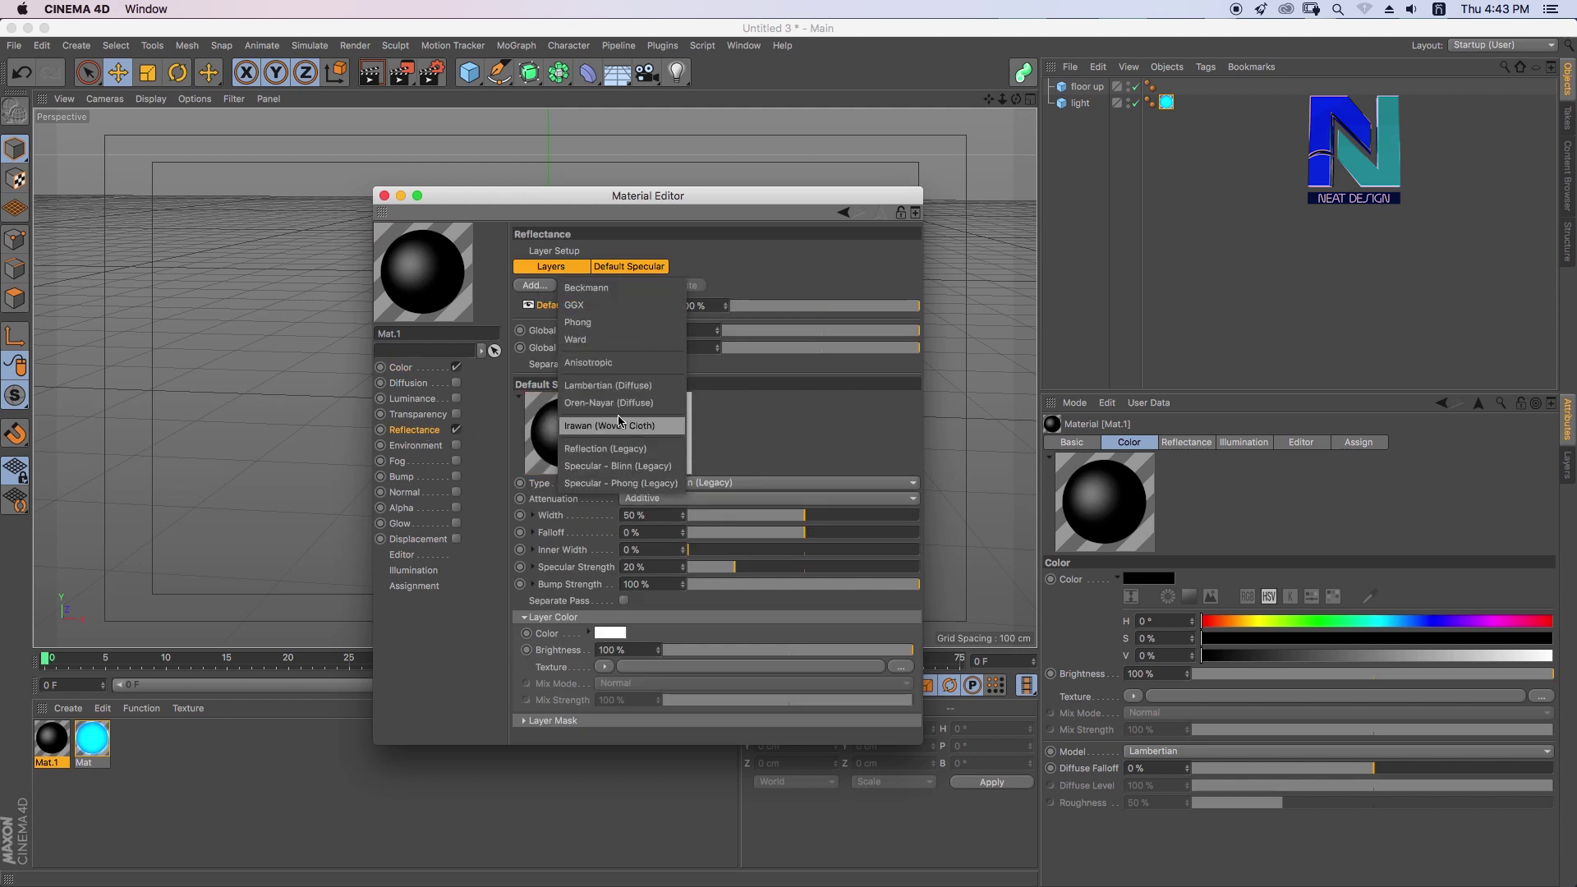
pyautogui.click(644, 451)
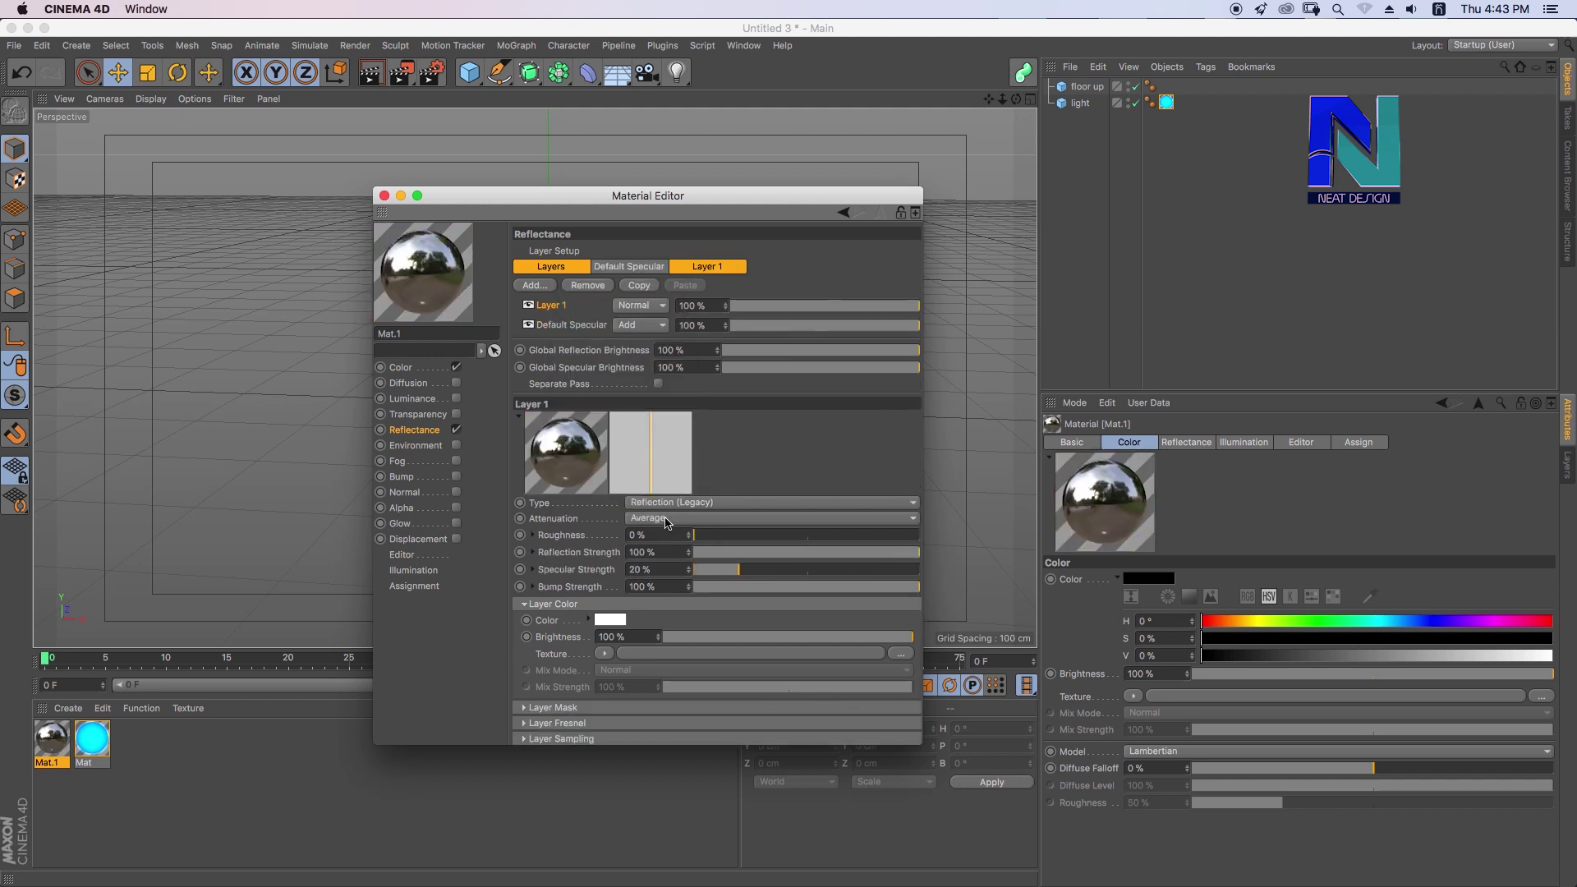
pyautogui.click(557, 723)
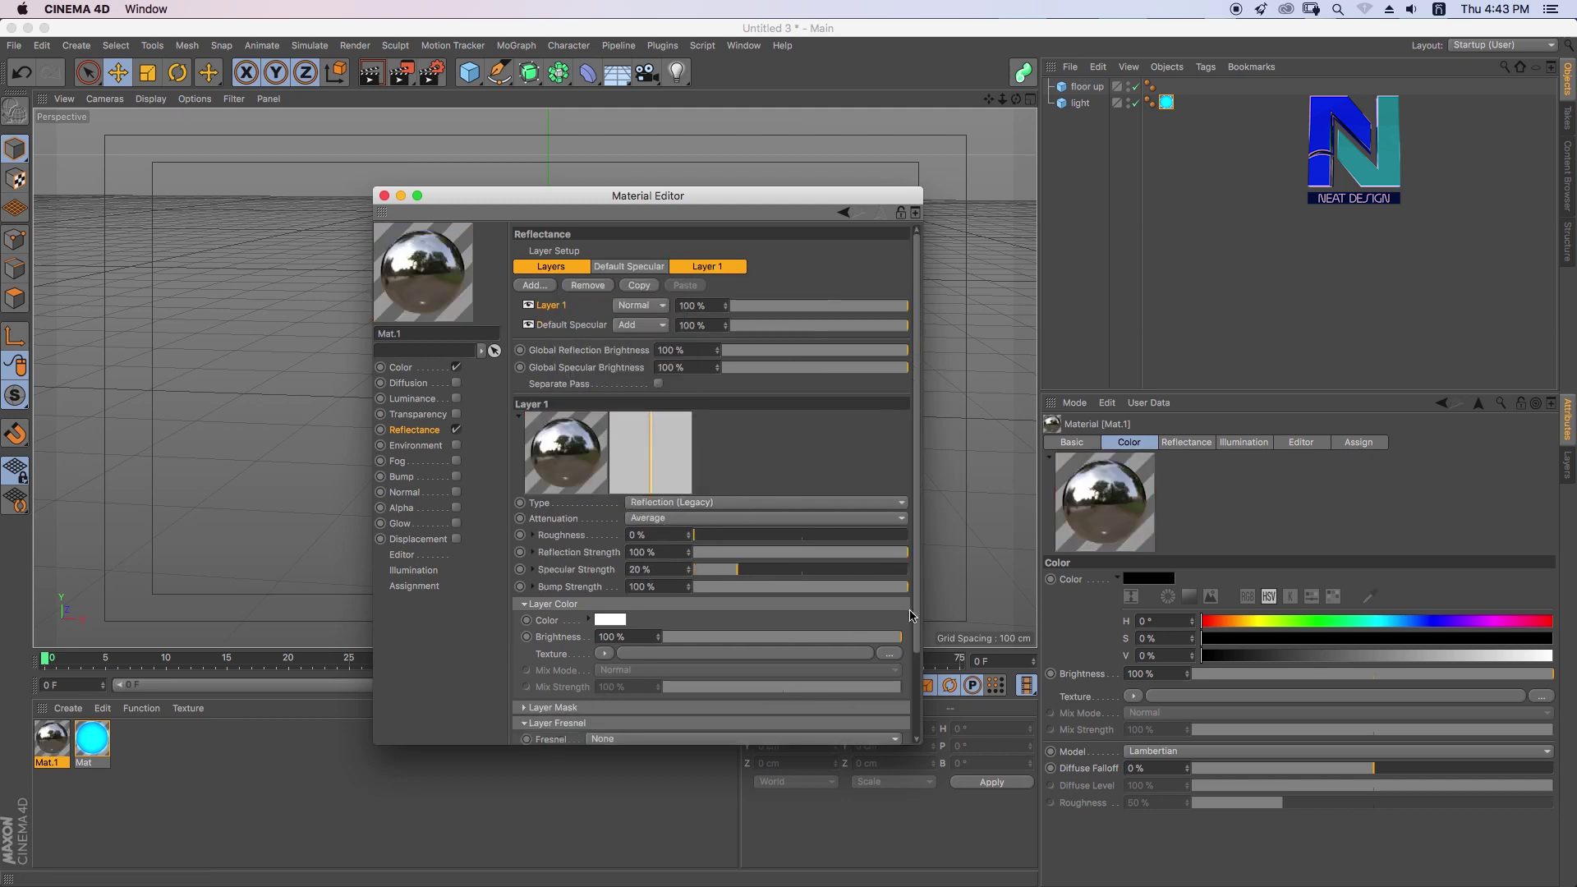
pyautogui.scroll(-3, 821, 574)
pyautogui.click(696, 637)
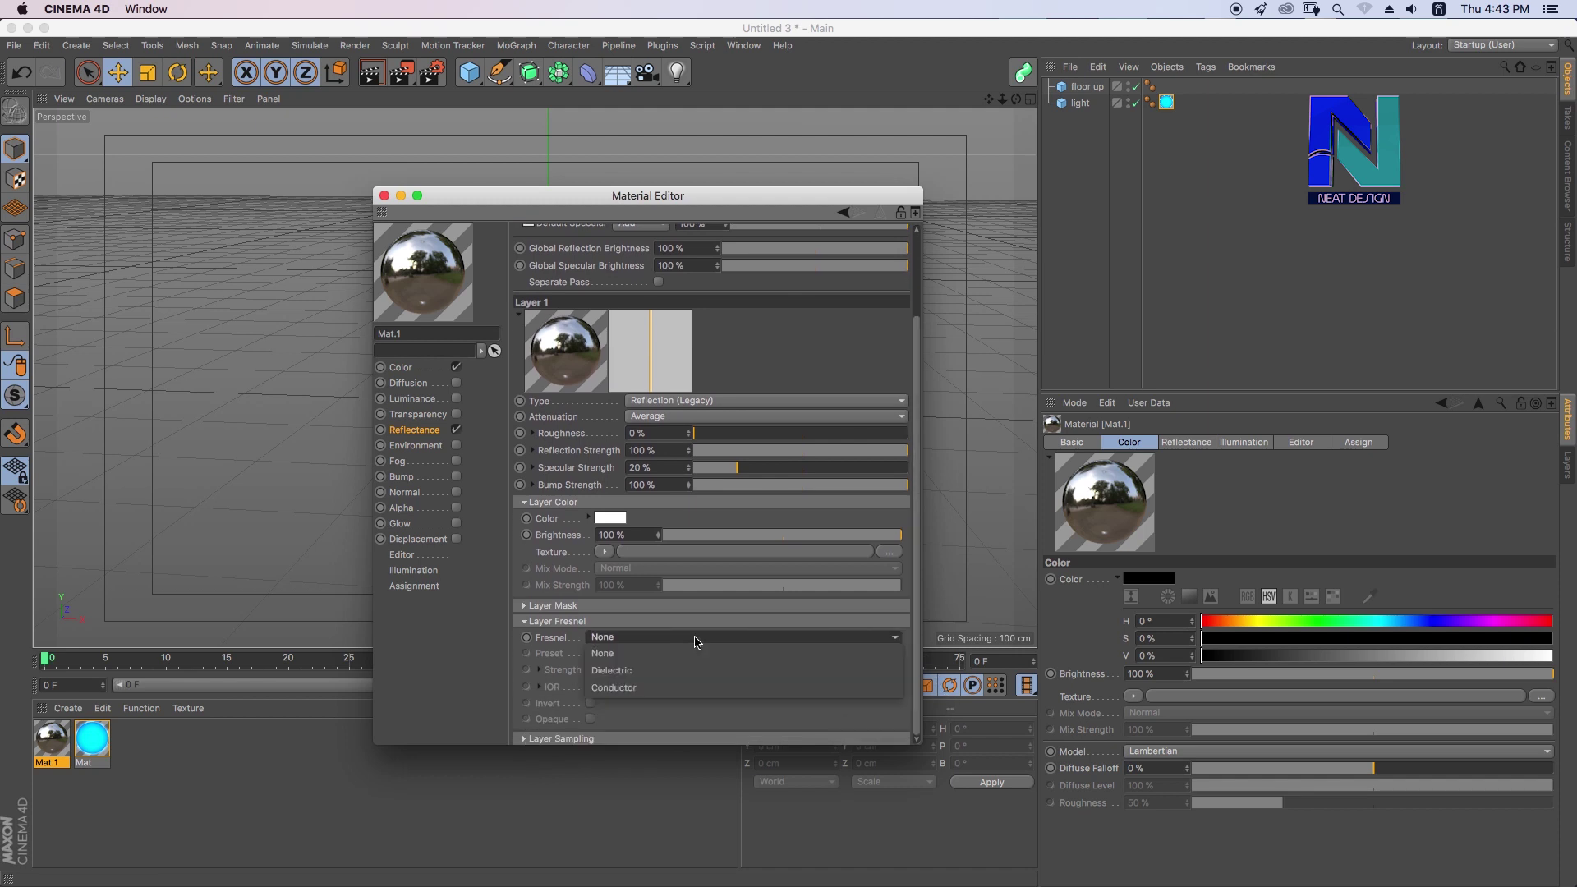
pyautogui.click(690, 670)
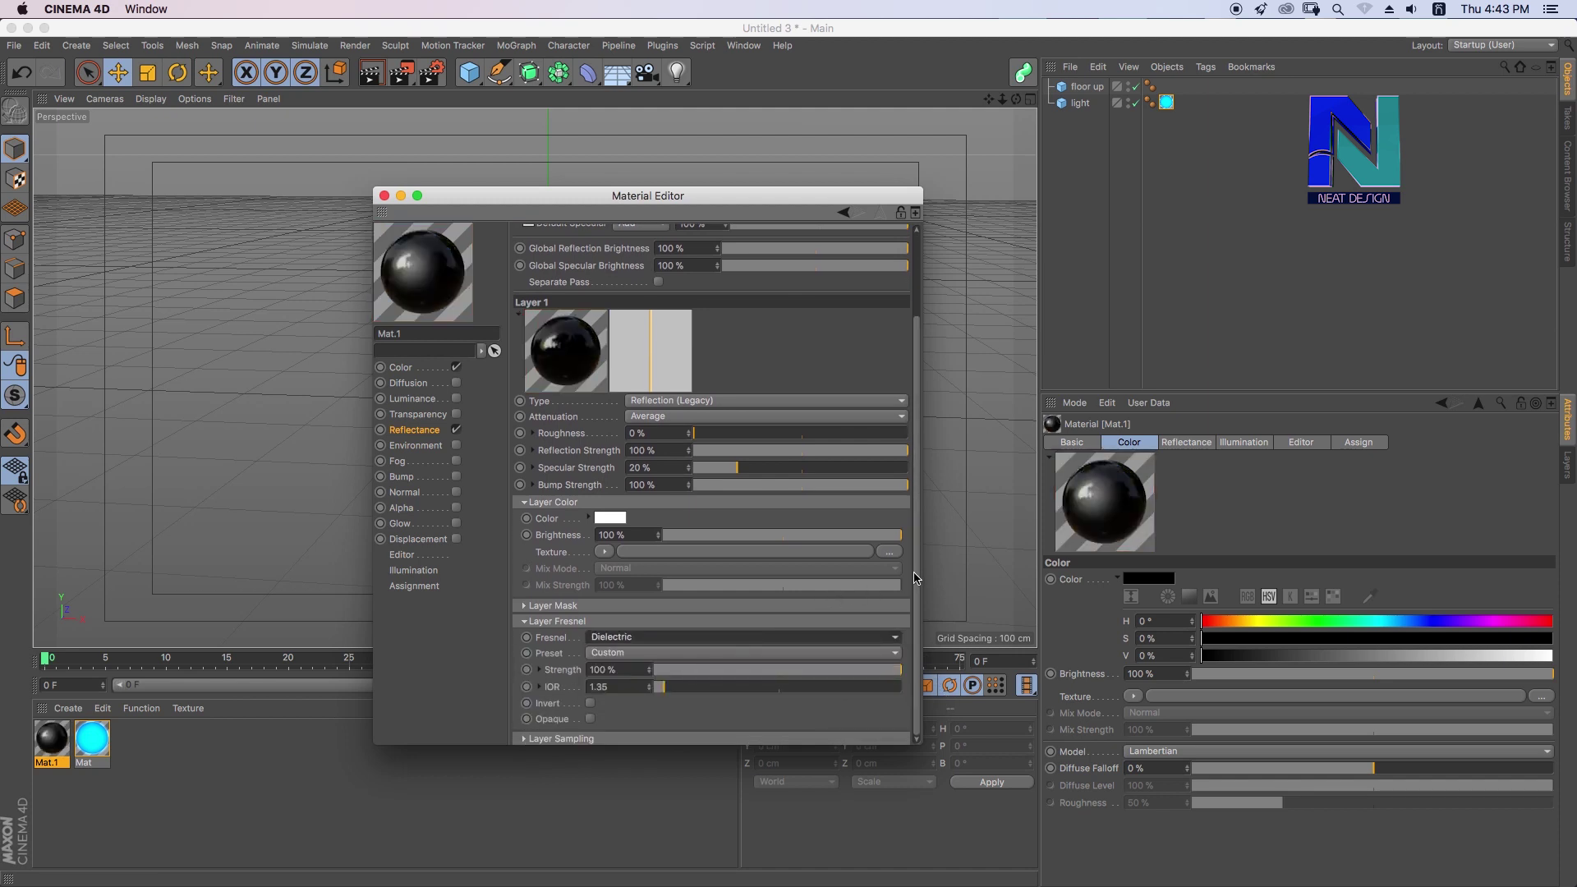
pyautogui.click(657, 654)
pyautogui.click(640, 533)
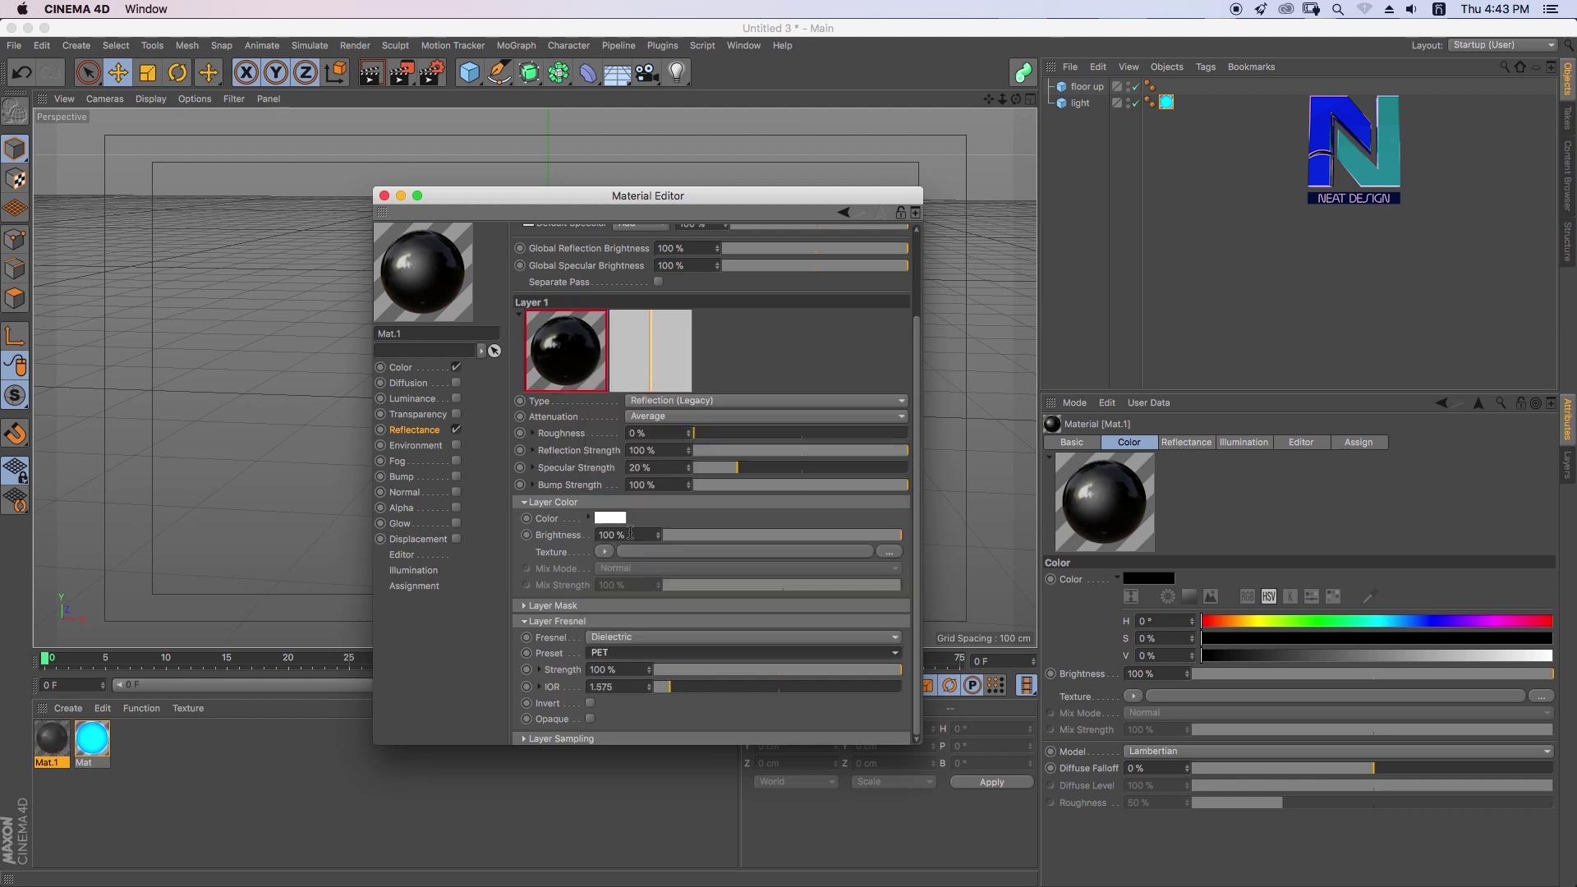
pyautogui.click(618, 670)
pyautogui.write('9')
pyautogui.press('Return')
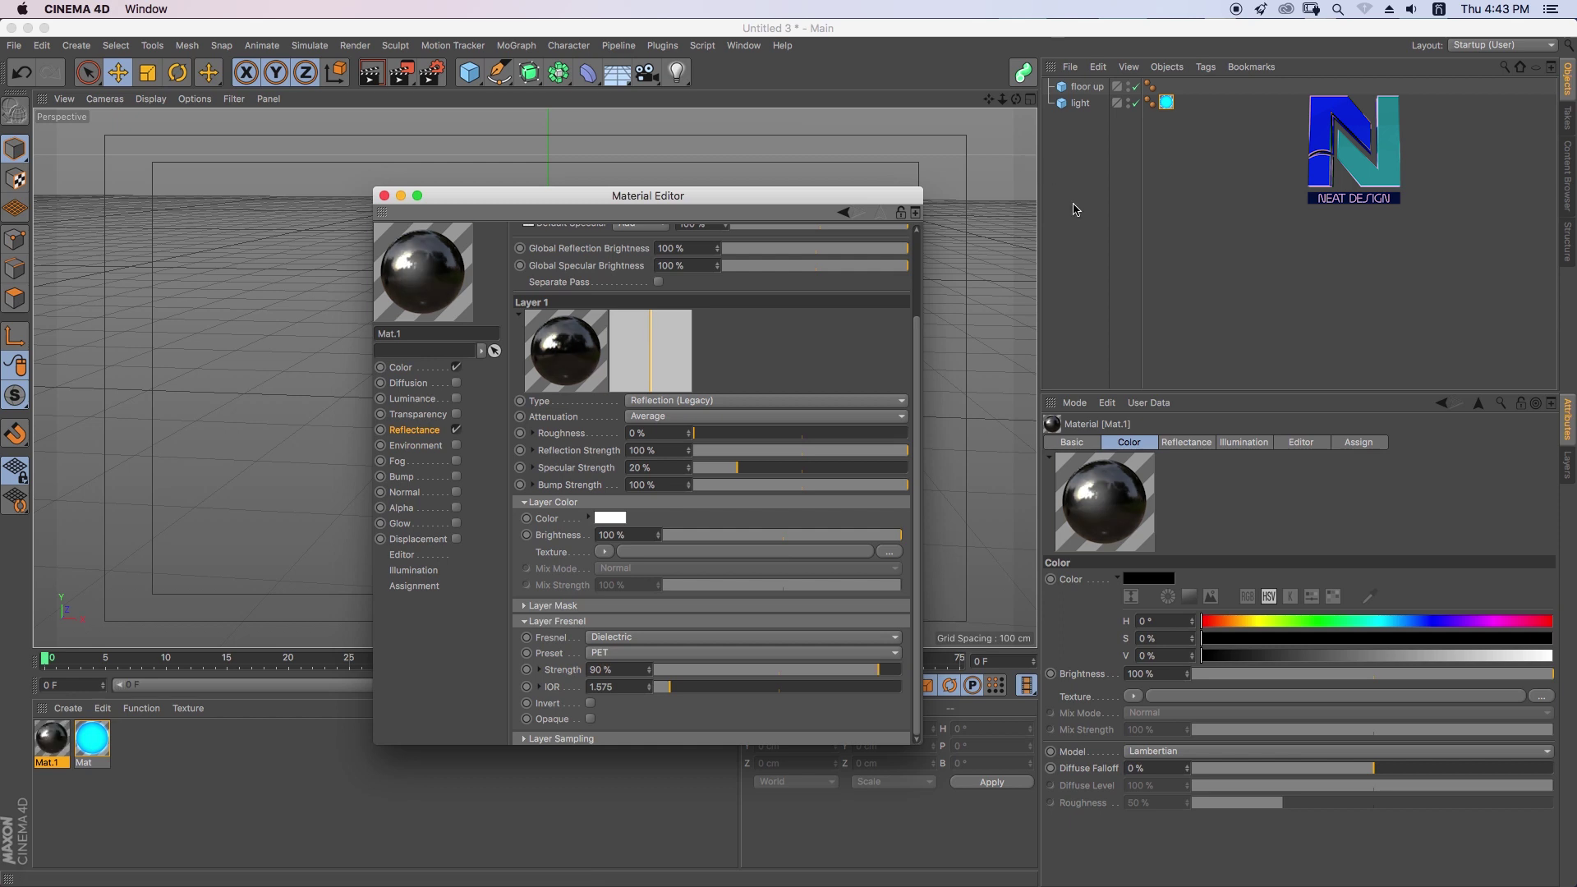
# Apply Mat.1 to floor up, render a preview, and add a Sky object
pyautogui.click(383, 196)
pyautogui.moveTo(1086, 88)
pyautogui.mouseDown()
pyautogui.moveTo(1004, 118)
pyautogui.moveTo(981, 188)
pyautogui.mouseUp()
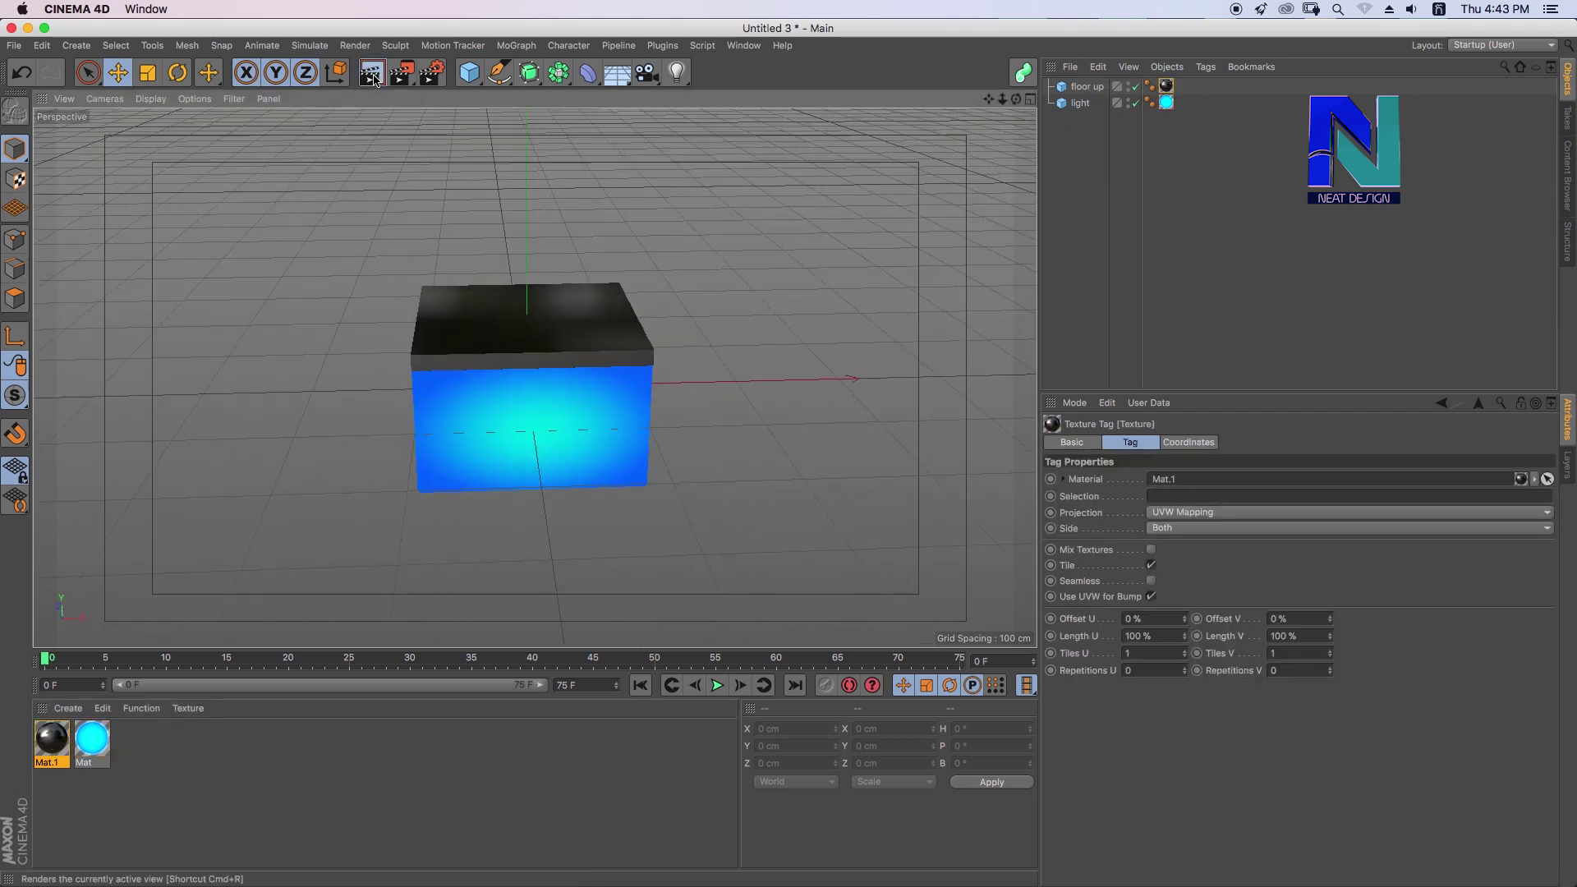
pyautogui.click(372, 74)
pyautogui.moveTo(1015, 99)
pyautogui.mouseDown()
pyautogui.moveTo(778, 95)
pyautogui.moveTo(1033, 111)
pyautogui.mouseUp()
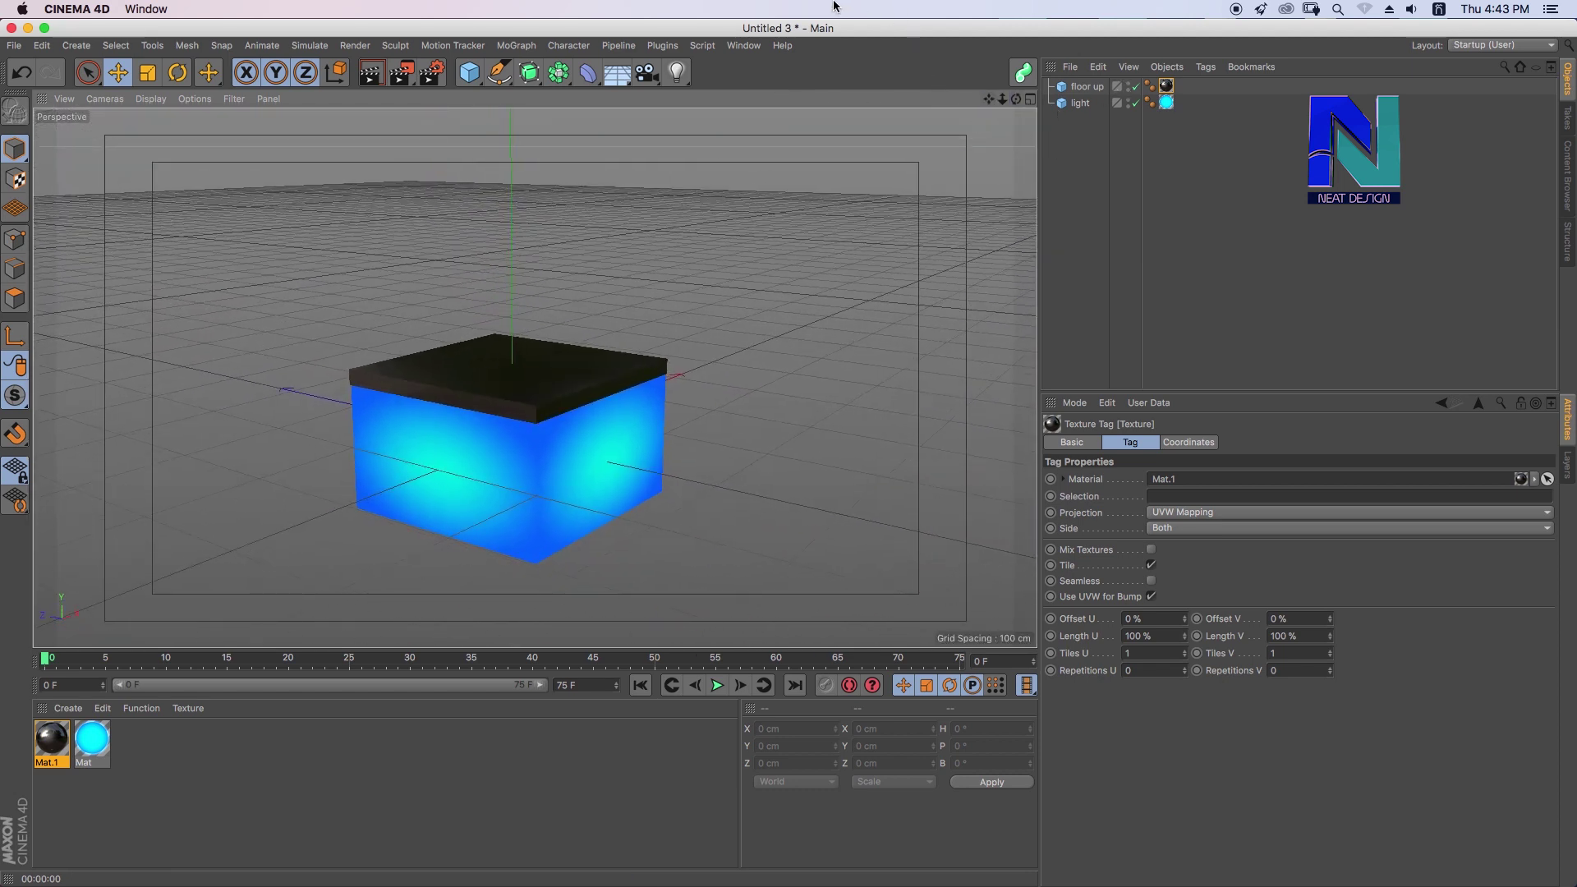
pyautogui.moveTo(617, 72); pyautogui.dragTo(683, 135)
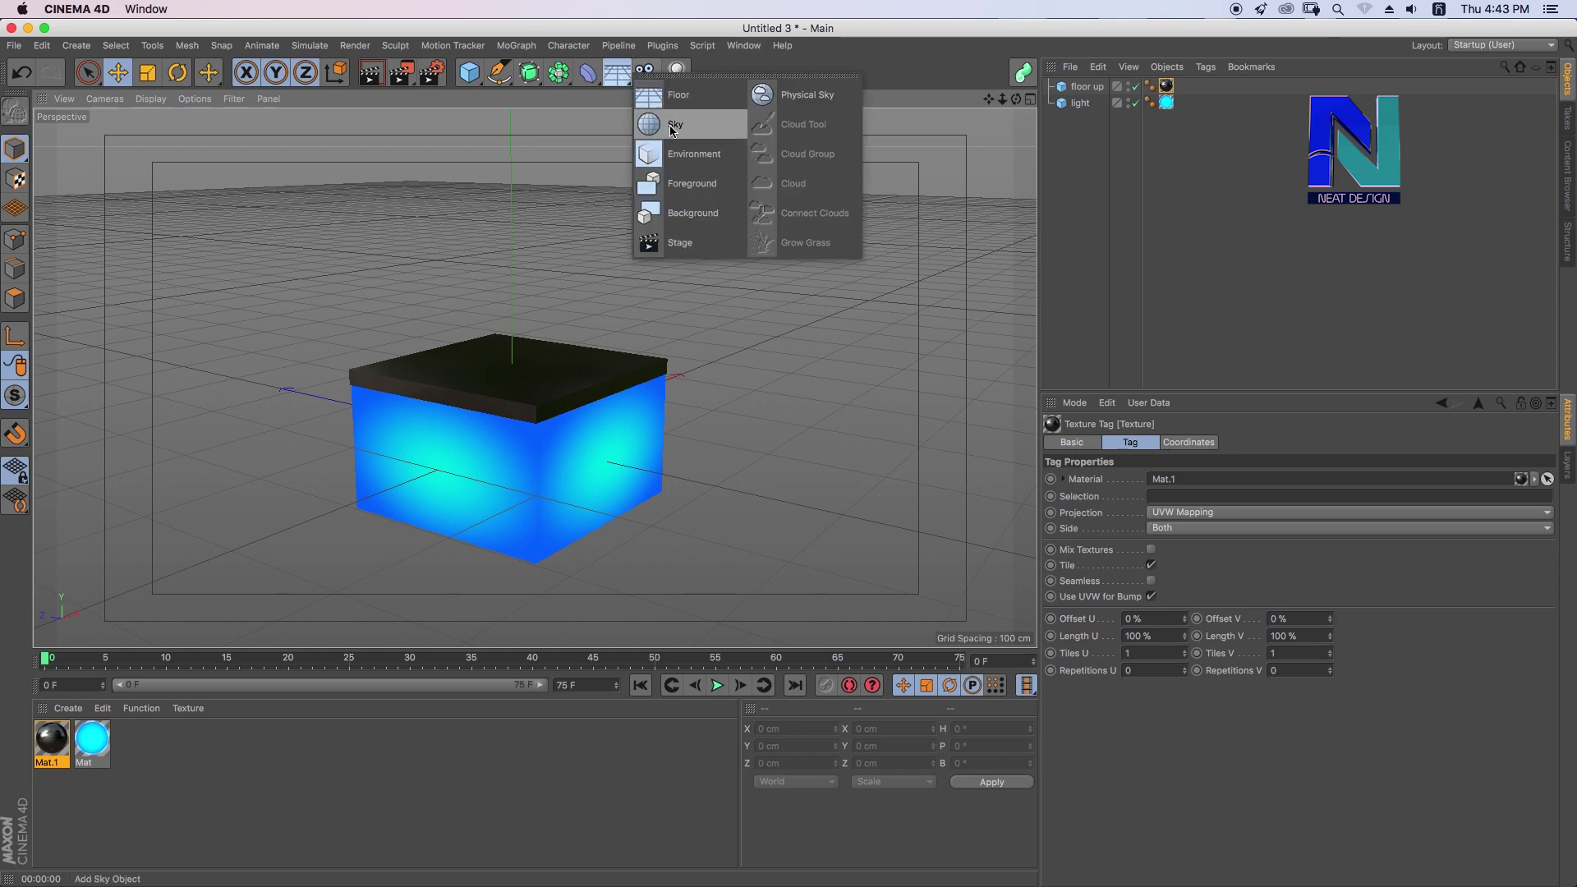
# Create Mat.2 as a luminance-only material using the HDR image as its texture
pyautogui.click(68, 709)
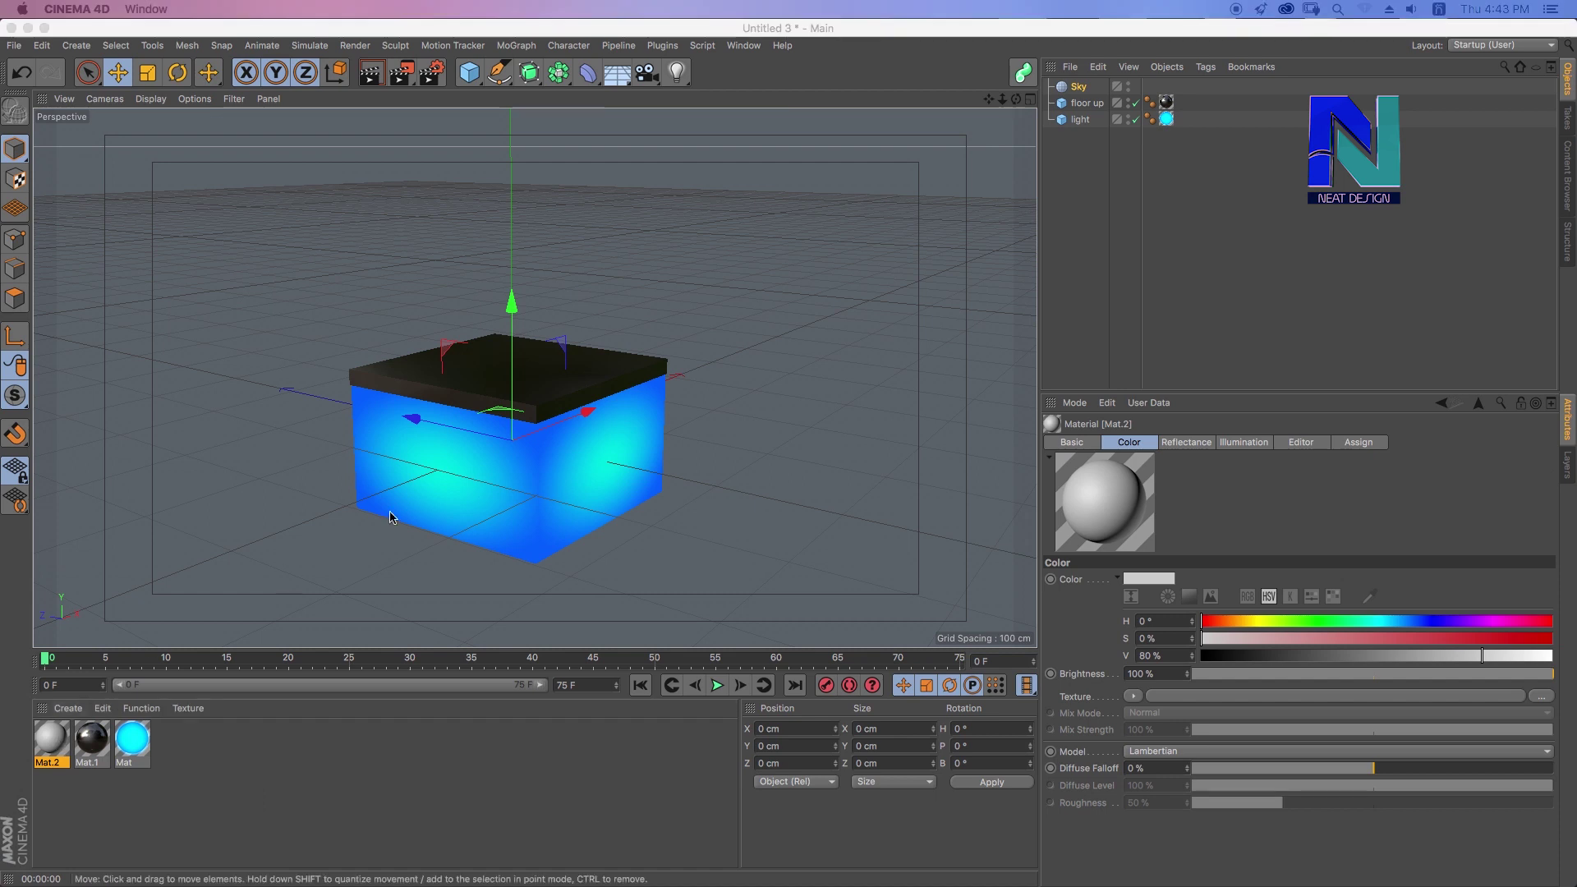
pyautogui.doubleClick(51, 738)
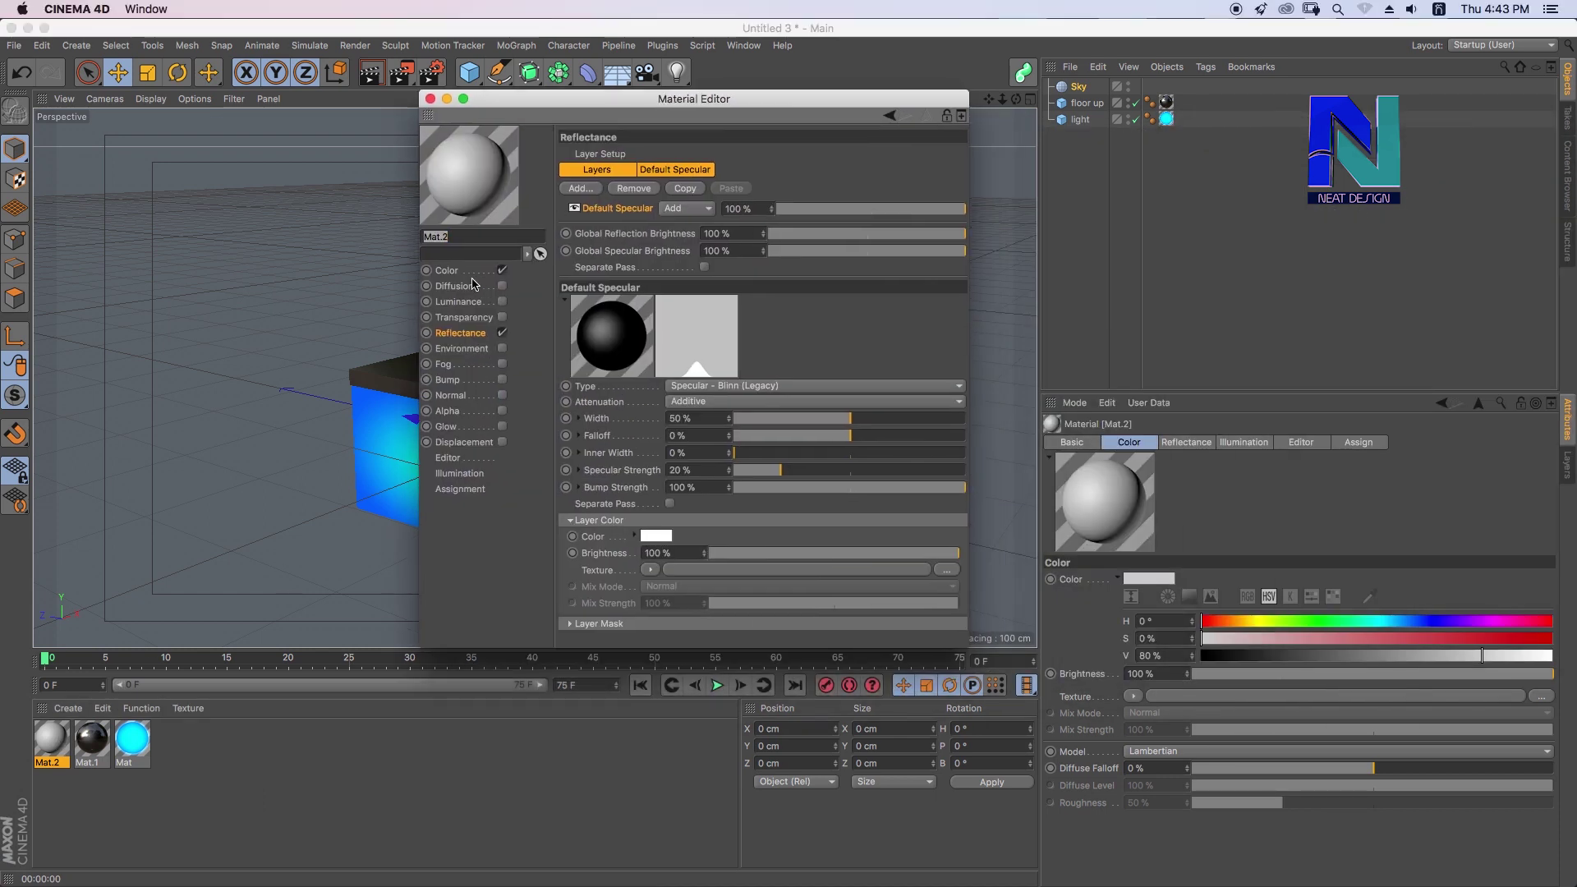
pyautogui.click(502, 270)
pyautogui.click(502, 333)
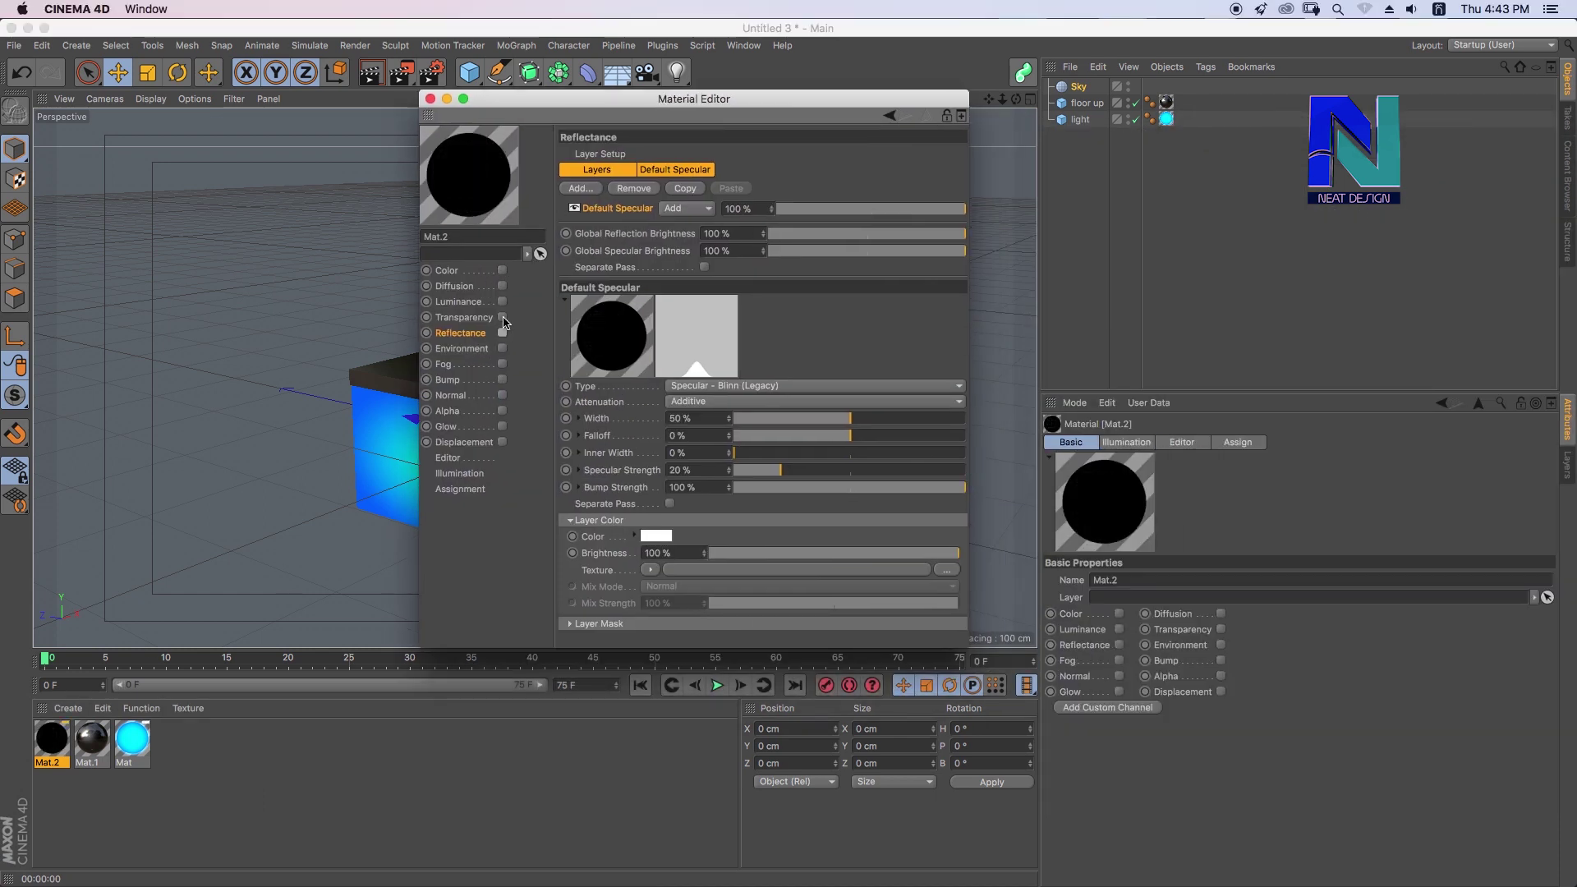
pyautogui.click(502, 302)
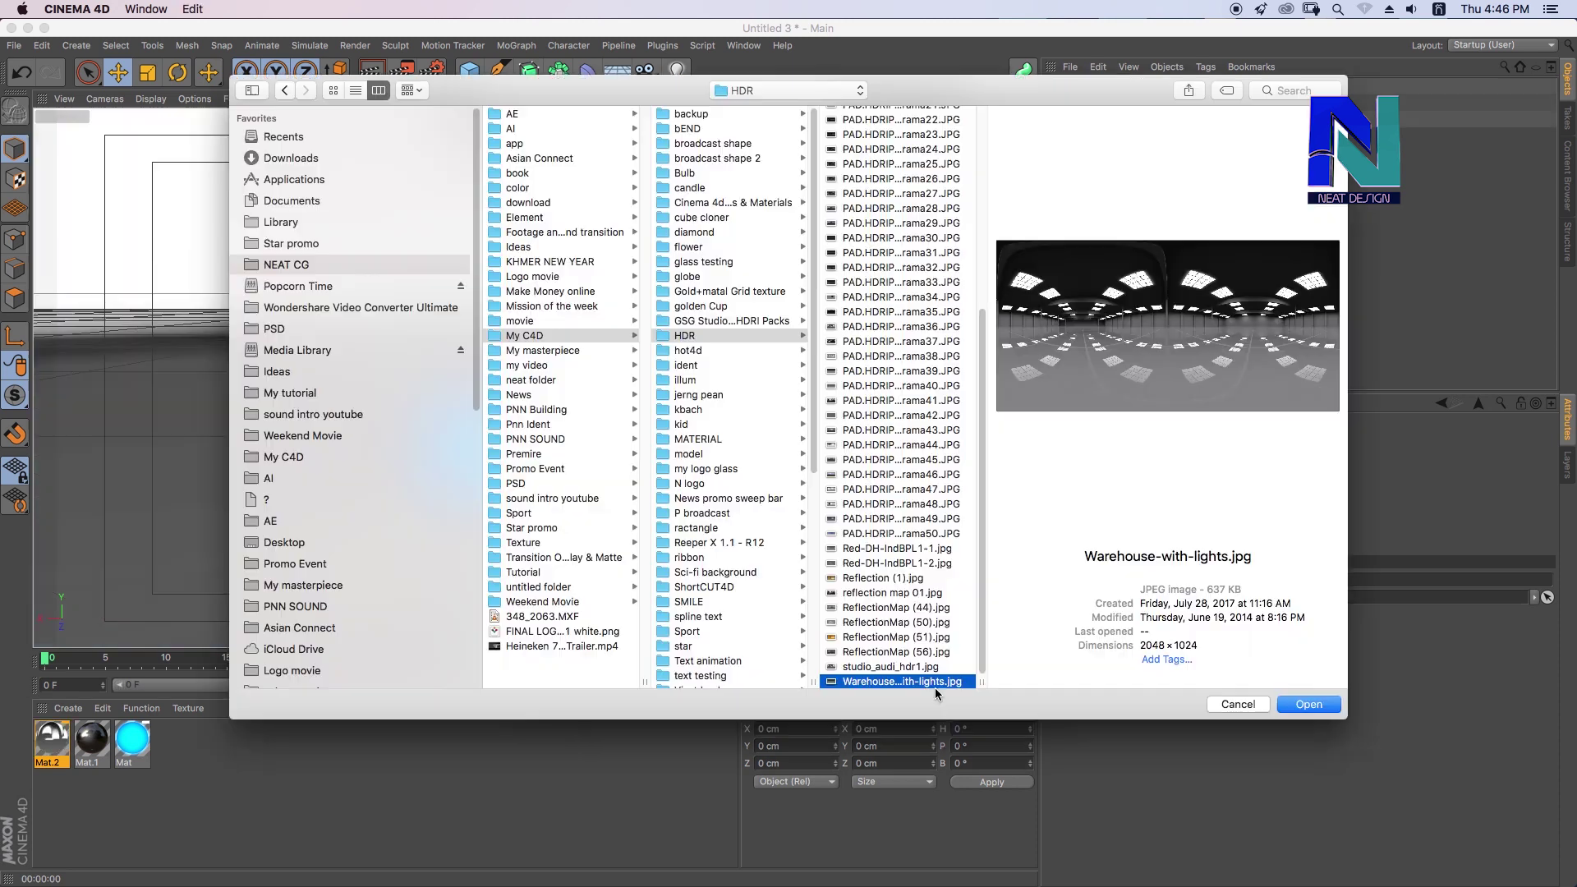
pyautogui.click(1309, 708)
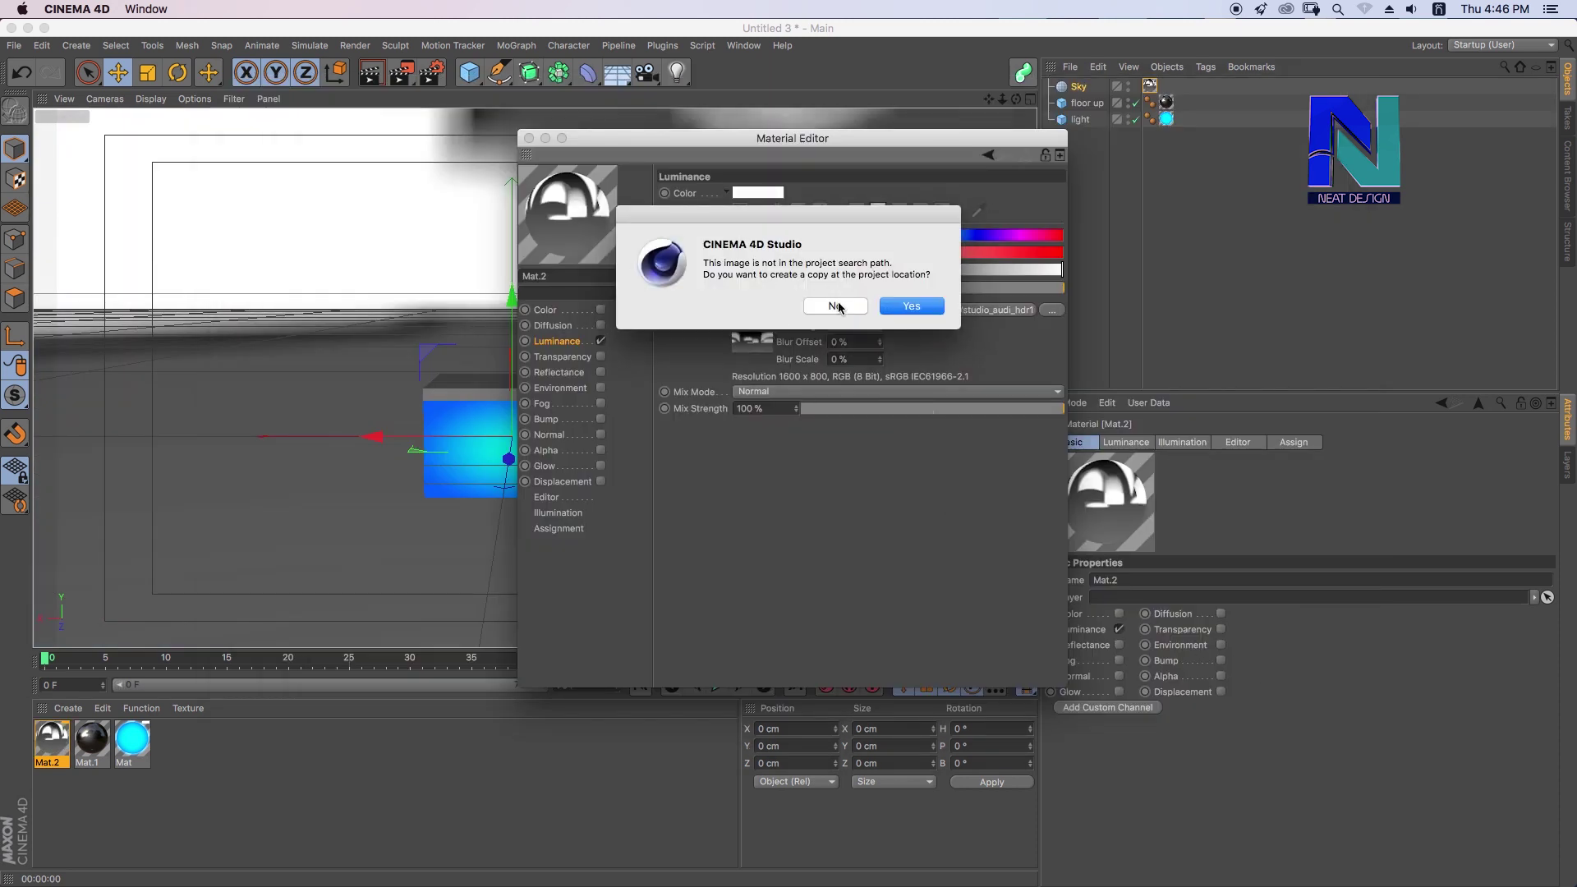
pyautogui.click(835, 306)
pyautogui.click(529, 138)
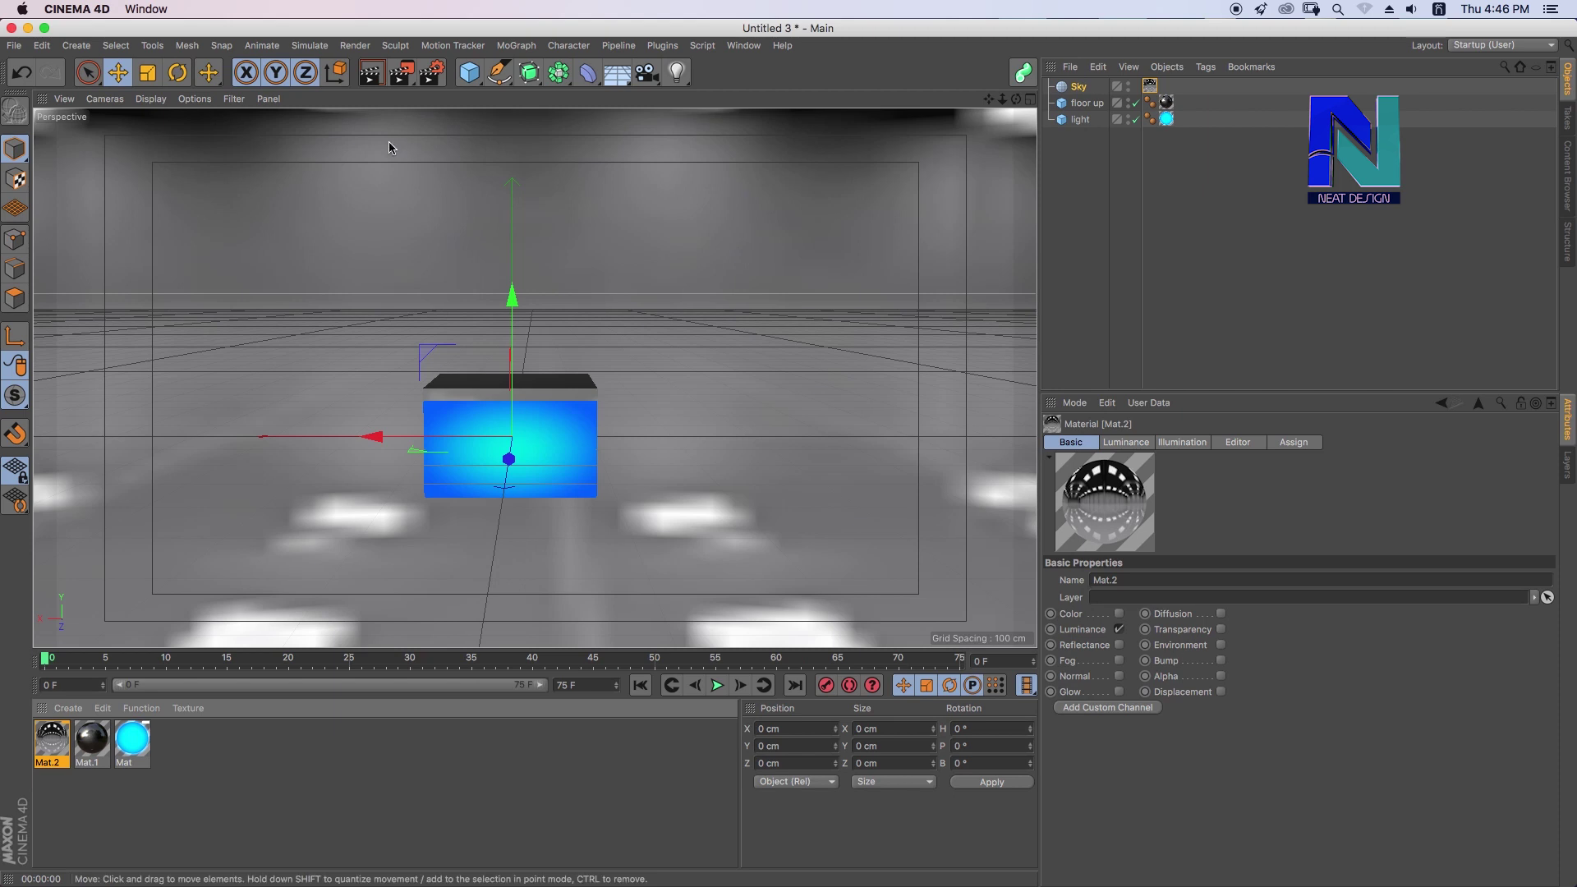
# Render viewport previews from two angles looking down on the box
pyautogui.click(371, 72)
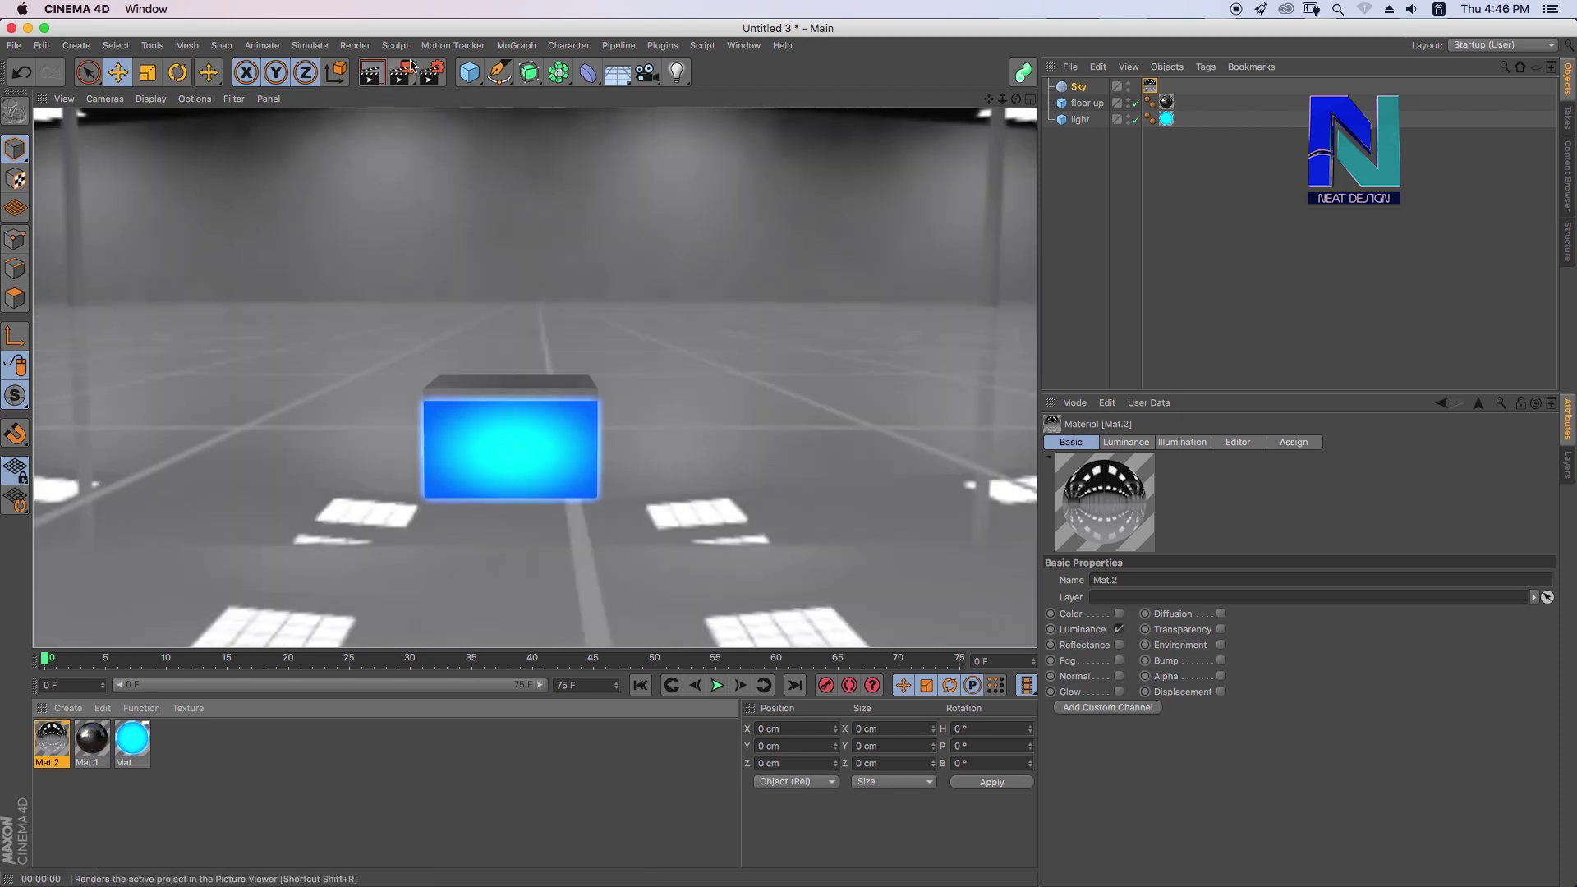
pyautogui.moveTo(1016, 99); pyautogui.dragTo(1009, 129)
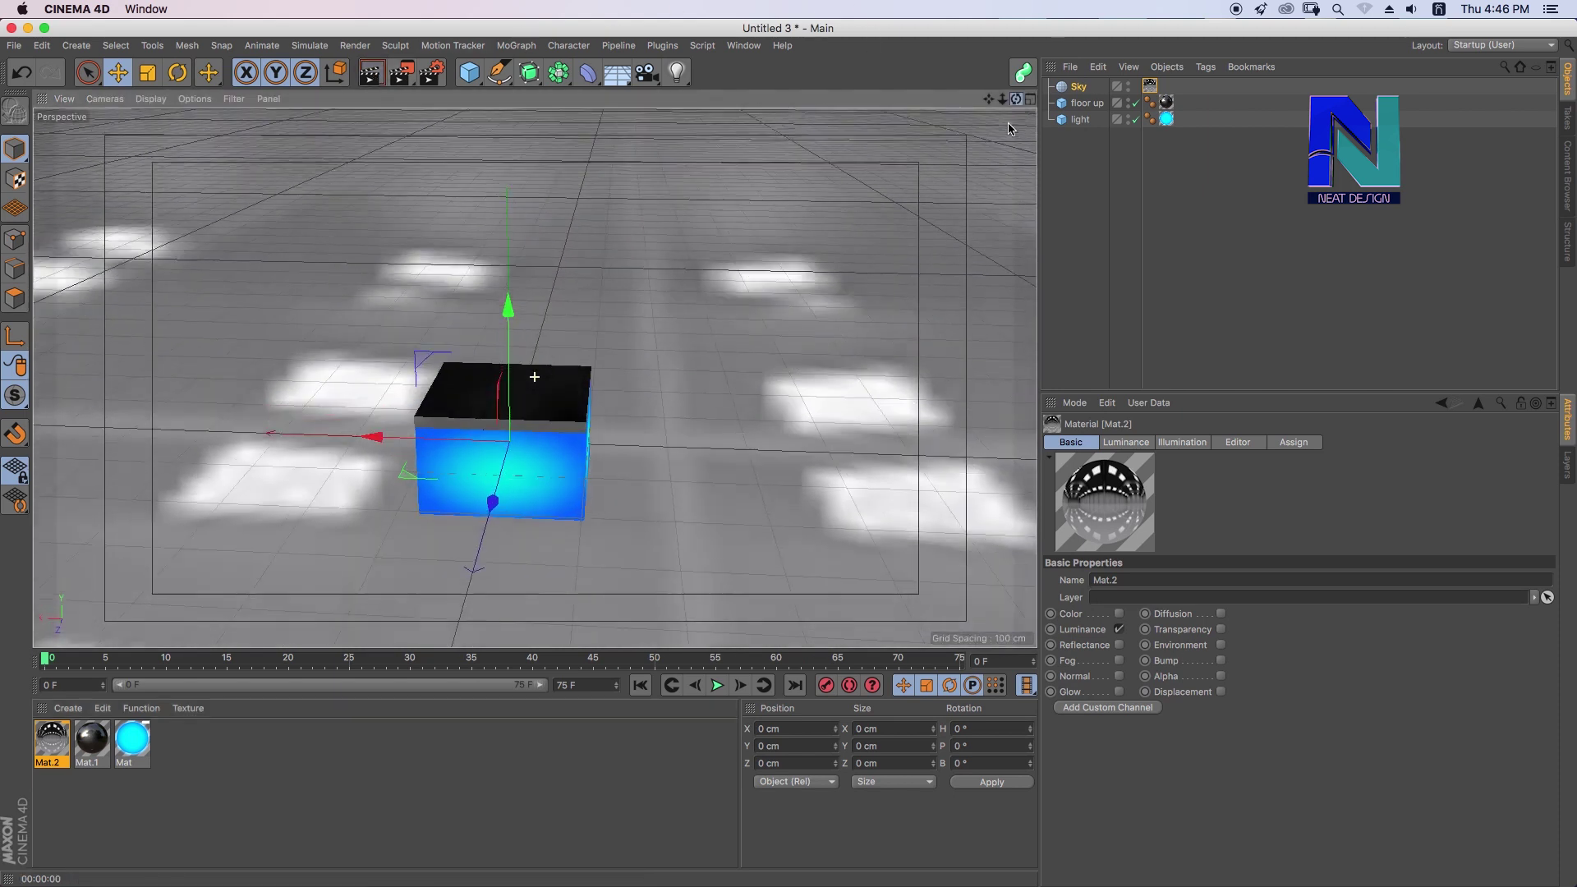
pyautogui.click(370, 72)
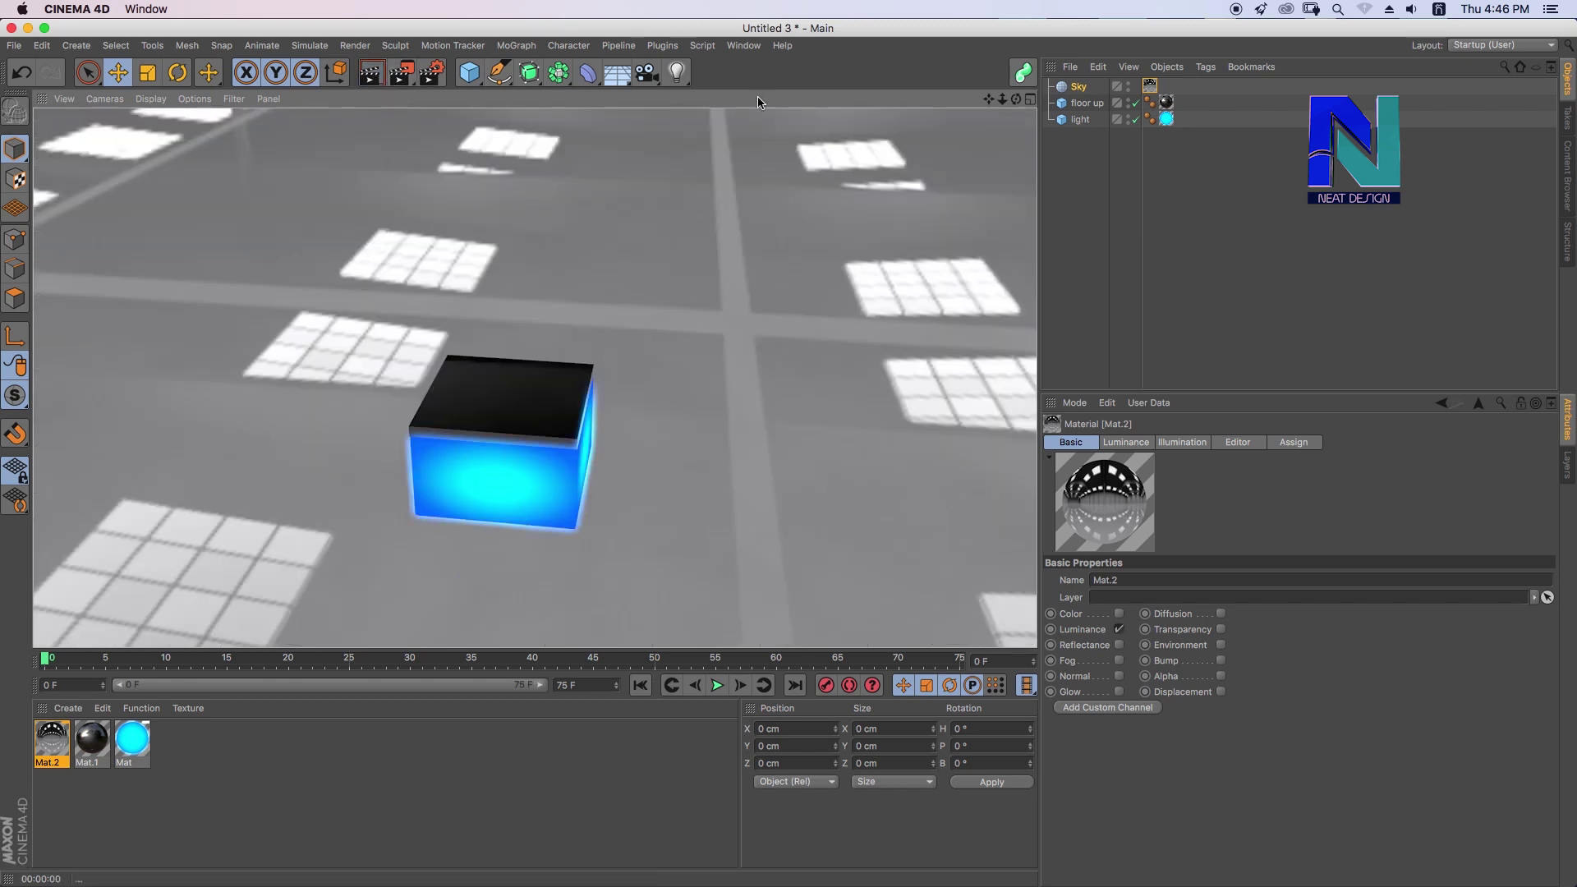
pyautogui.click(1065, 148)
pyautogui.moveTo(1010, 105); pyautogui.dragTo(1026, 115)
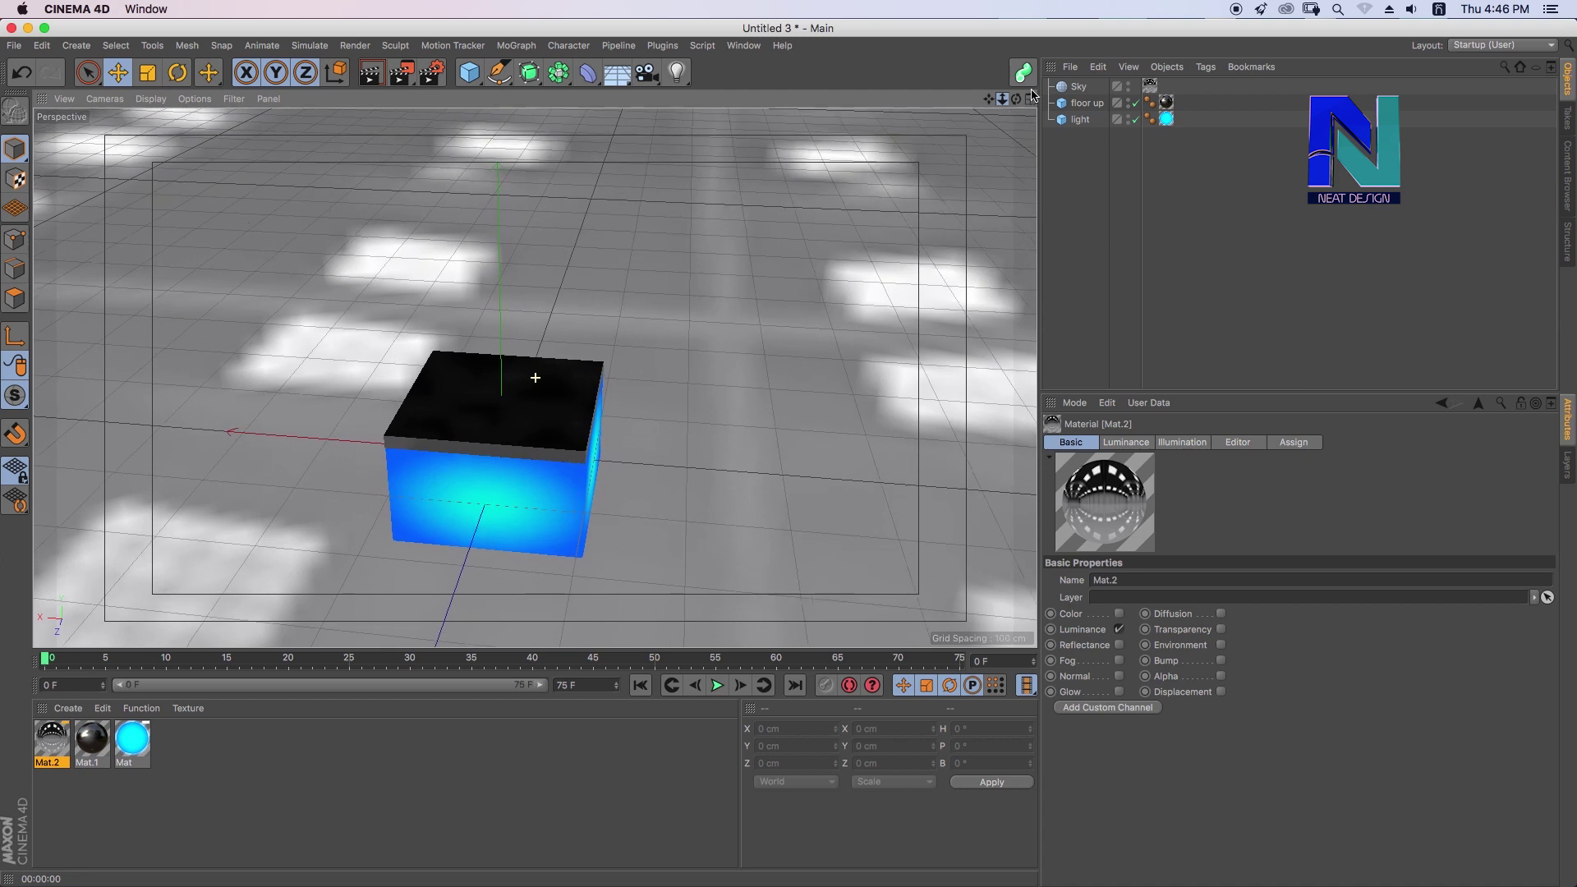
# Give the Sky a Compositing tag with Seen by Camera turned off
pyautogui.click(1126, 82)
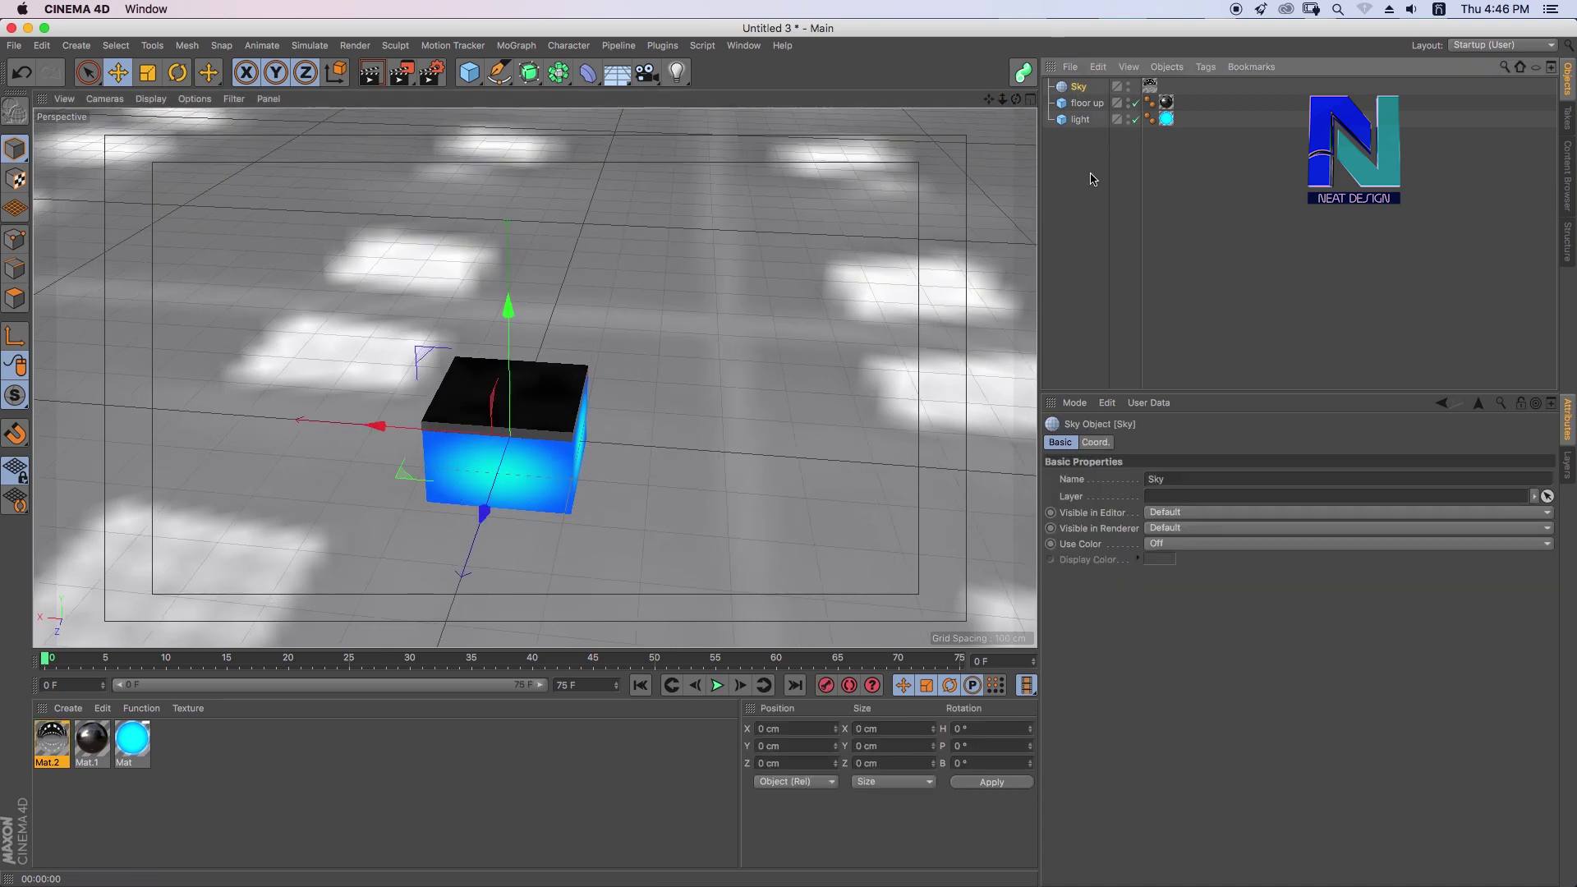
pyautogui.rightClick(1078, 87)
pyautogui.click(1343, 221)
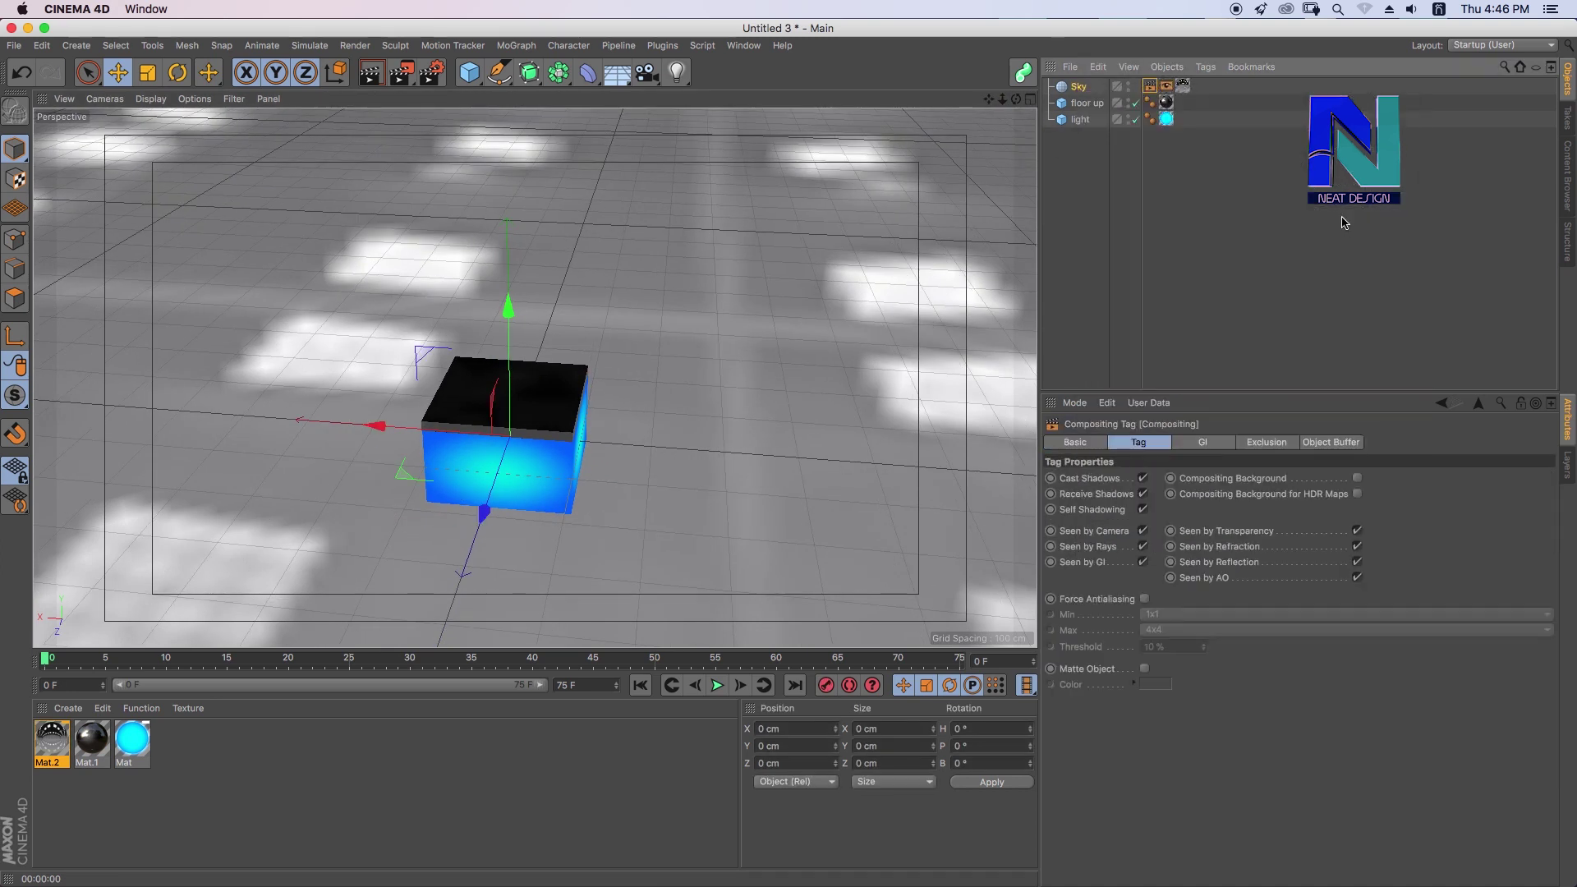
pyautogui.click(1145, 531)
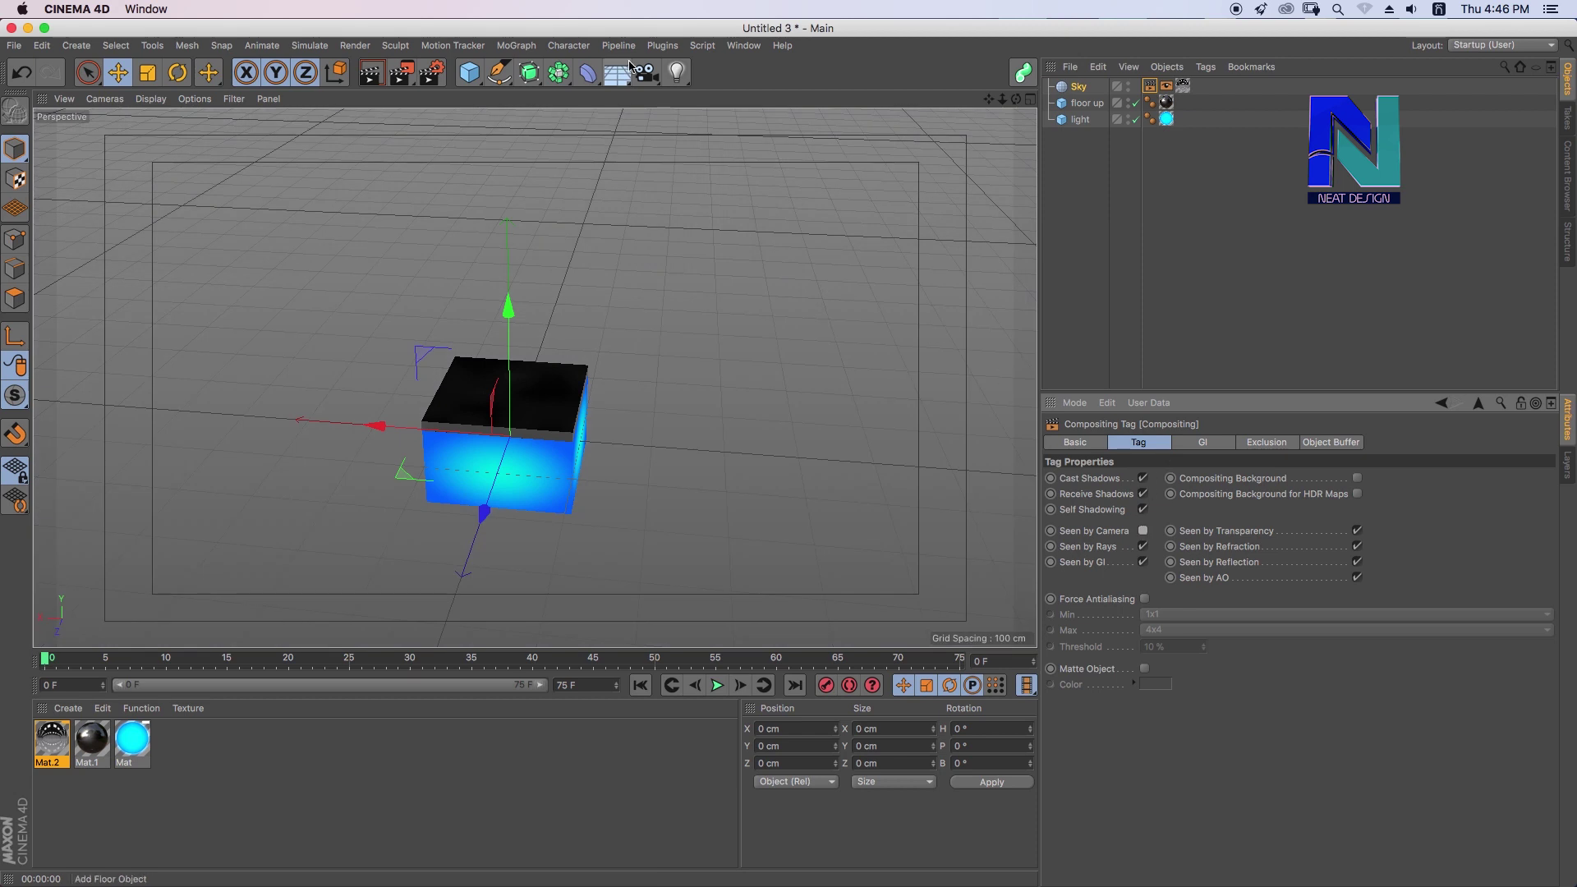
pyautogui.click(1086, 102)
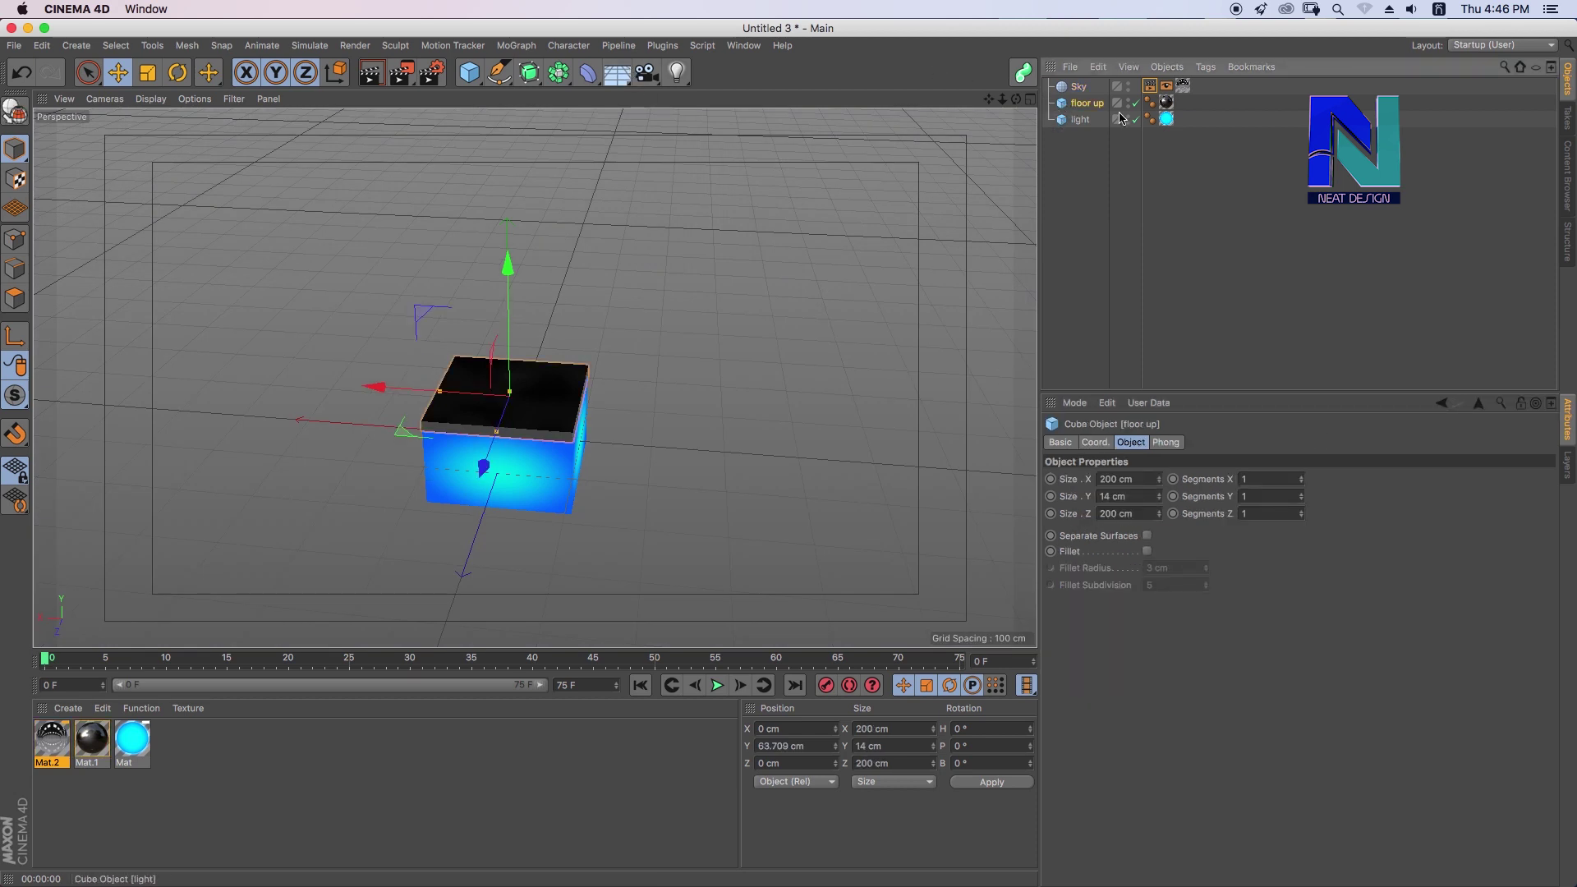
# Group floor up and light under a Null and place it inside a new Cloner
pyautogui.keyDown('shift'); pyautogui.click(1083, 122); pyautogui.keyUp('shift')
pyautogui.hotkey('alt', 'g')
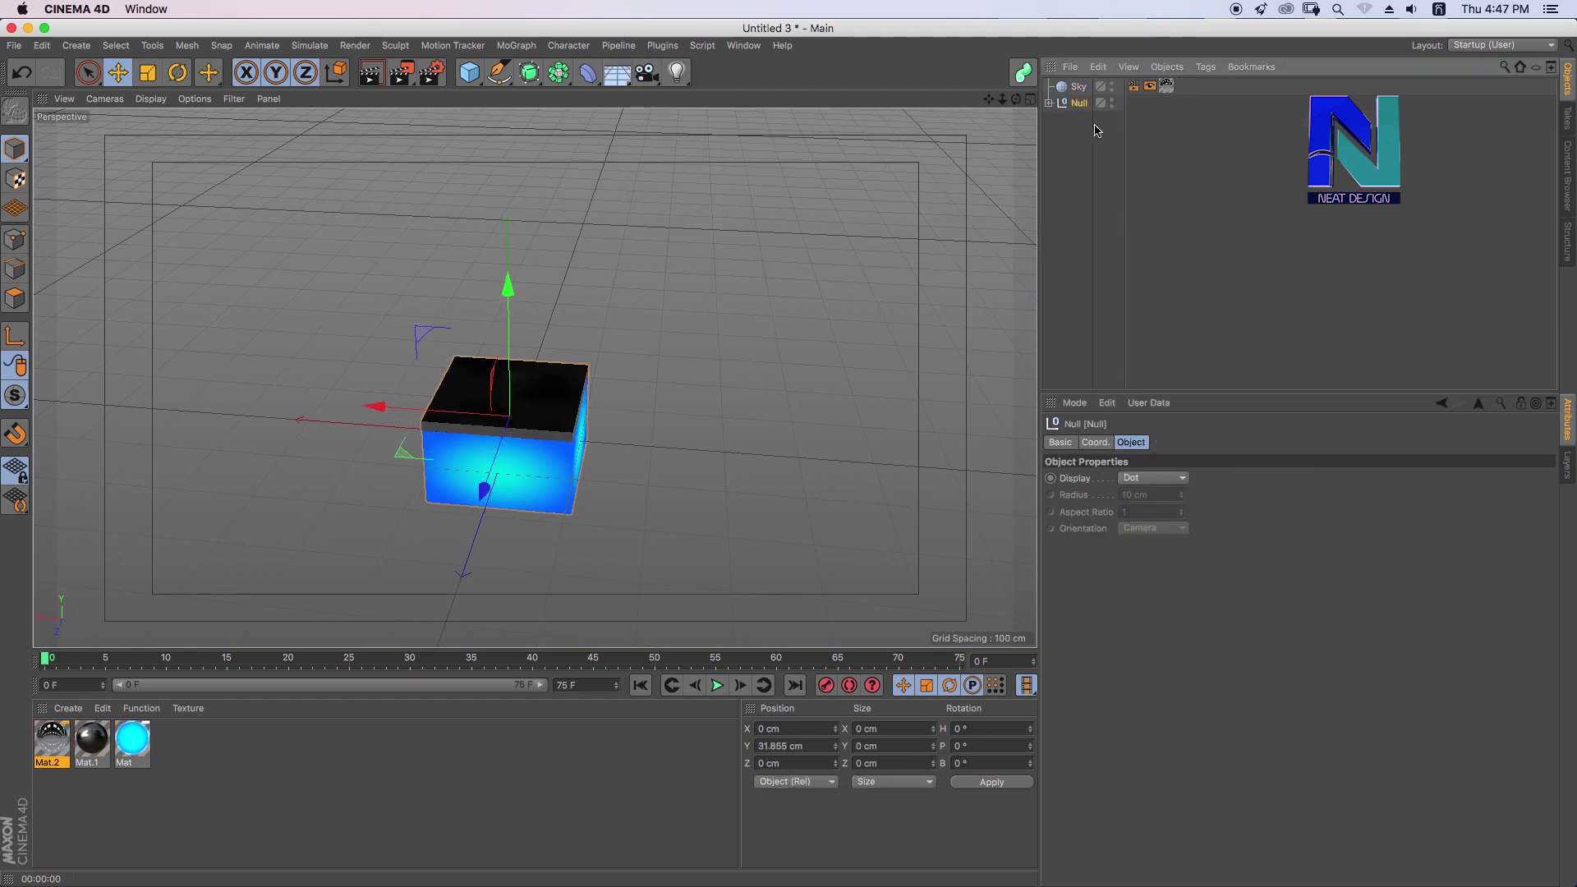
pyautogui.click(516, 45)
pyautogui.click(528, 231)
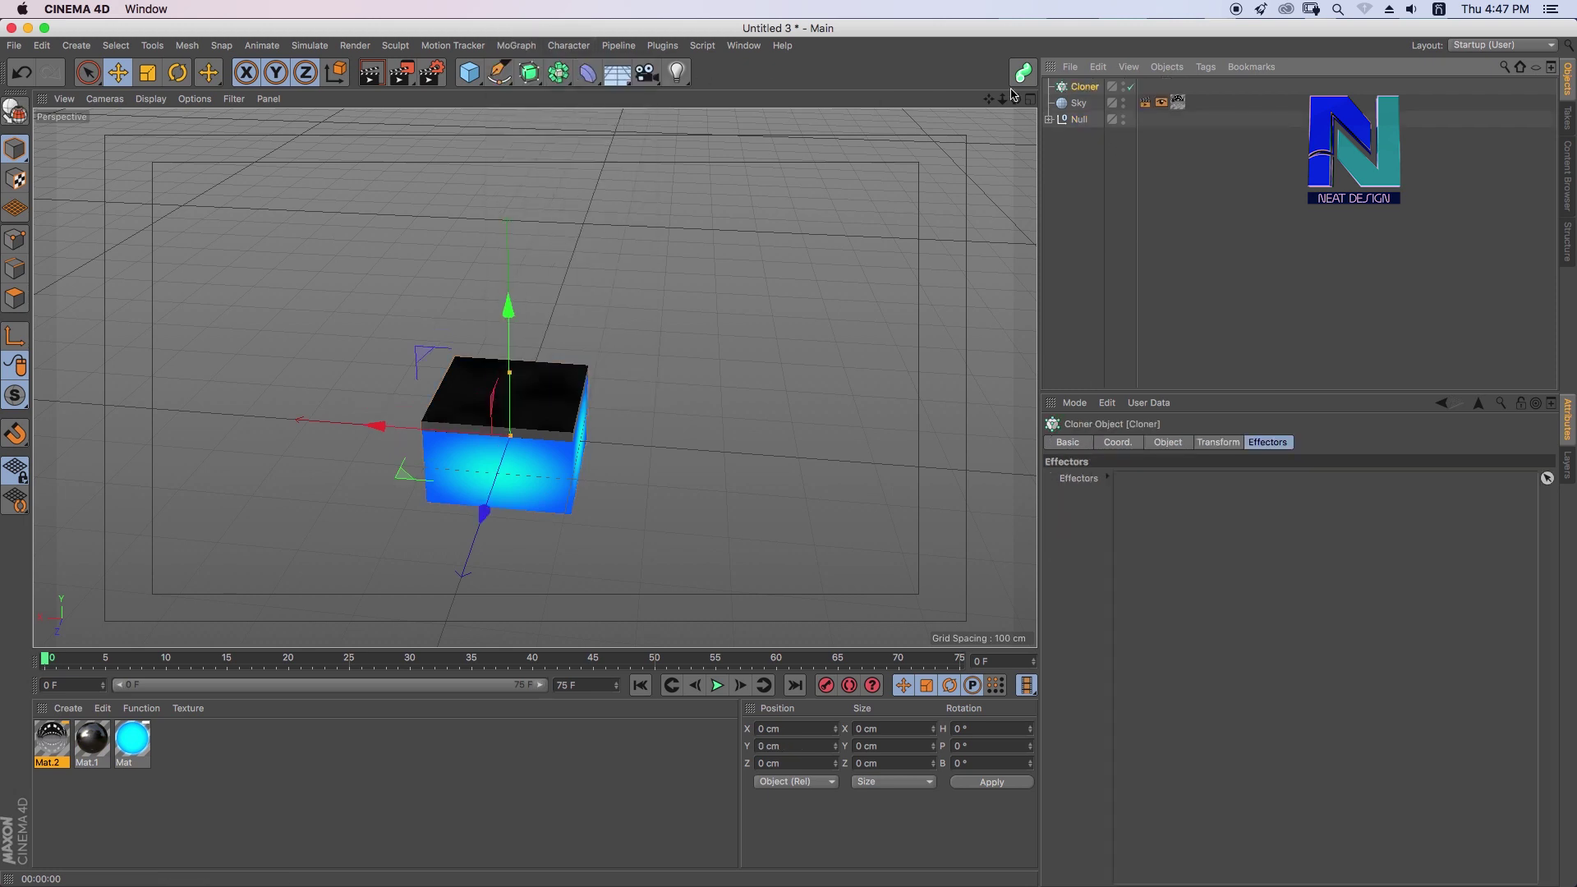
pyautogui.moveTo(1082, 88); pyautogui.dragTo(1083, 90)
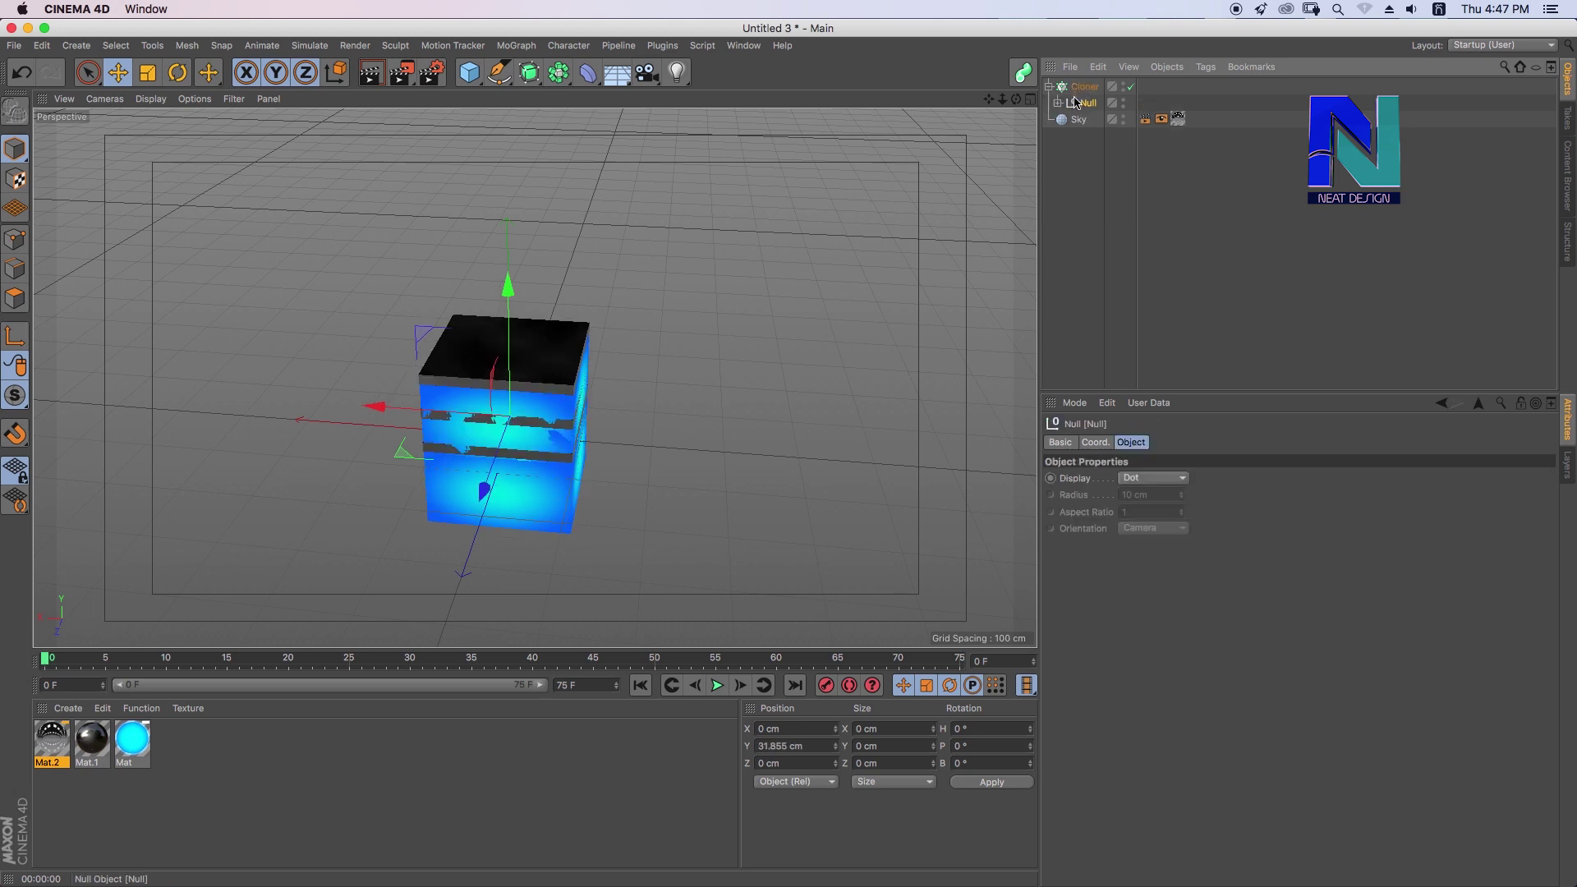
pyautogui.click(1084, 87)
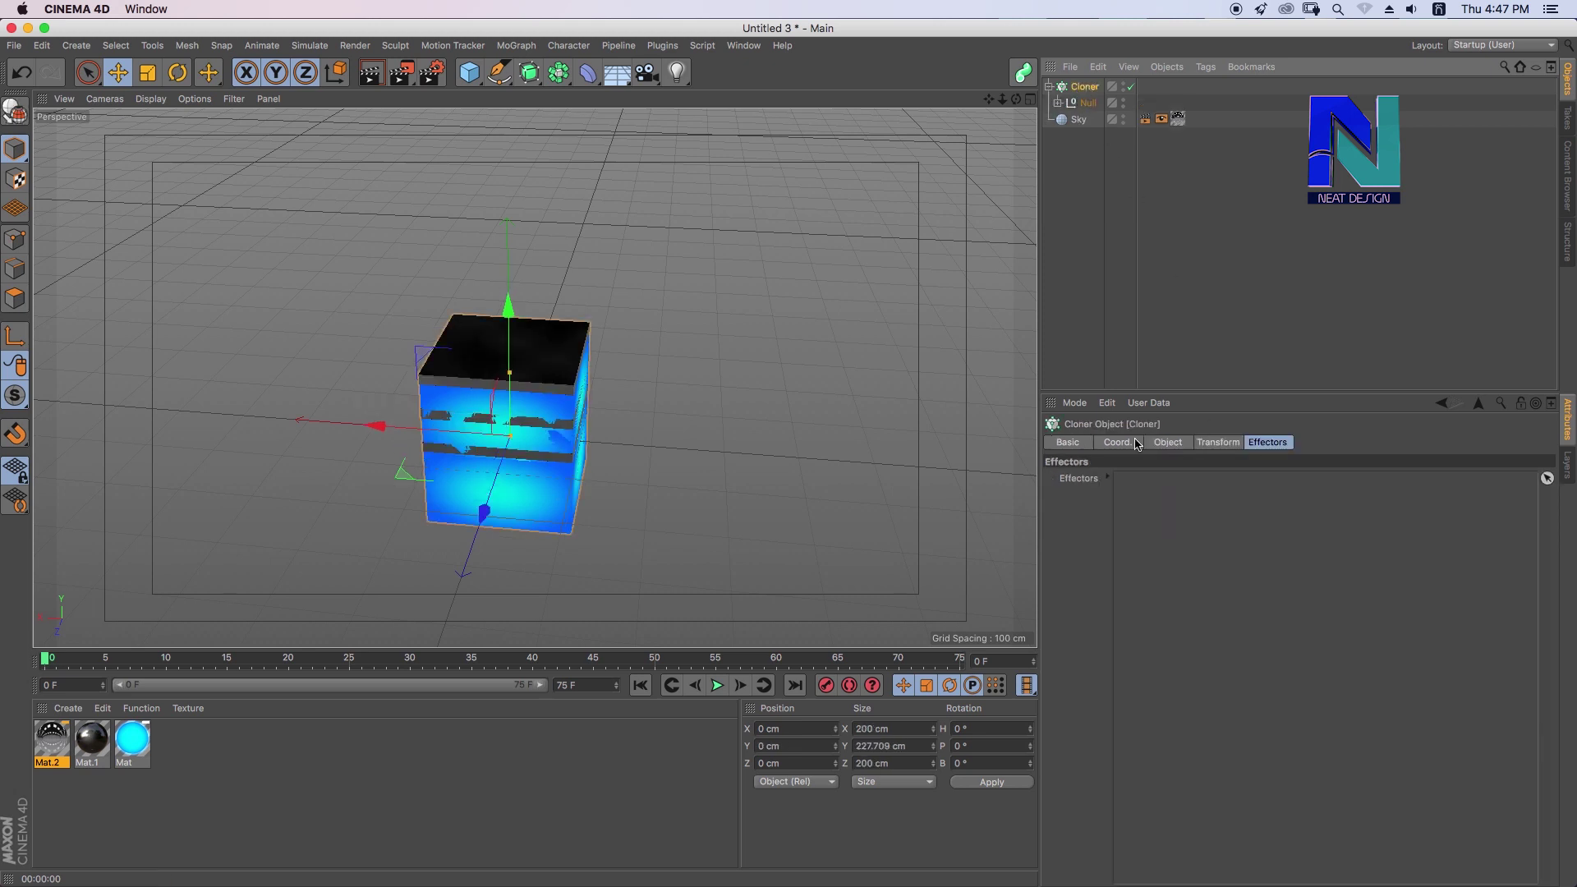
# Set the Cloner to Grid Array, Per-Step spacing, with count 15 × 1 × 15
pyautogui.click(1166, 442)
pyautogui.click(1166, 478)
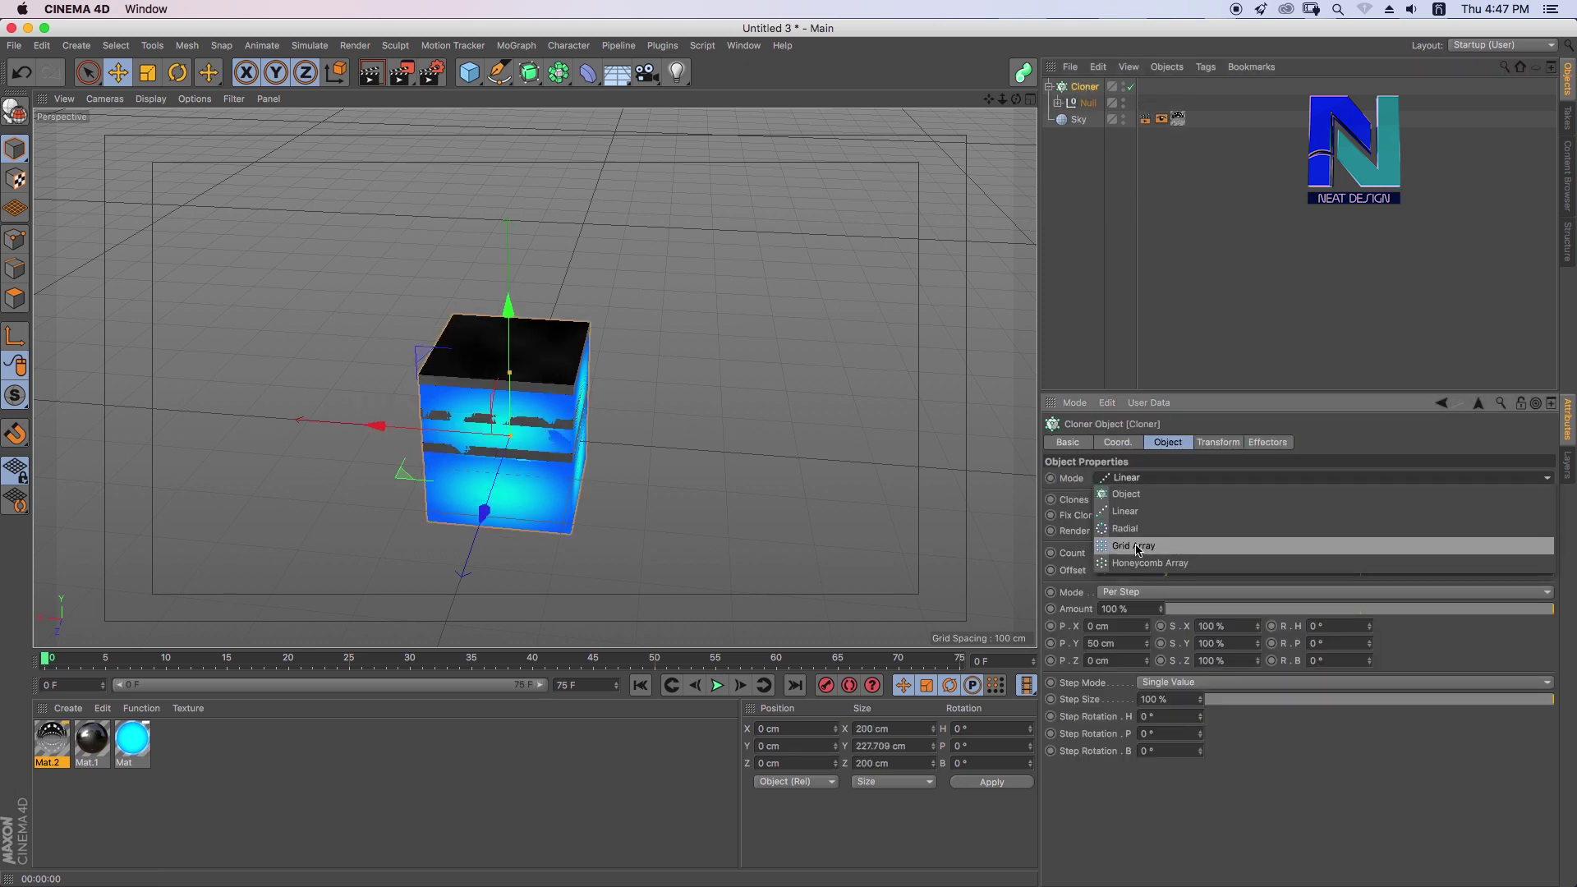
pyautogui.click(1138, 547)
pyautogui.click(1161, 579)
pyautogui.click(1127, 593)
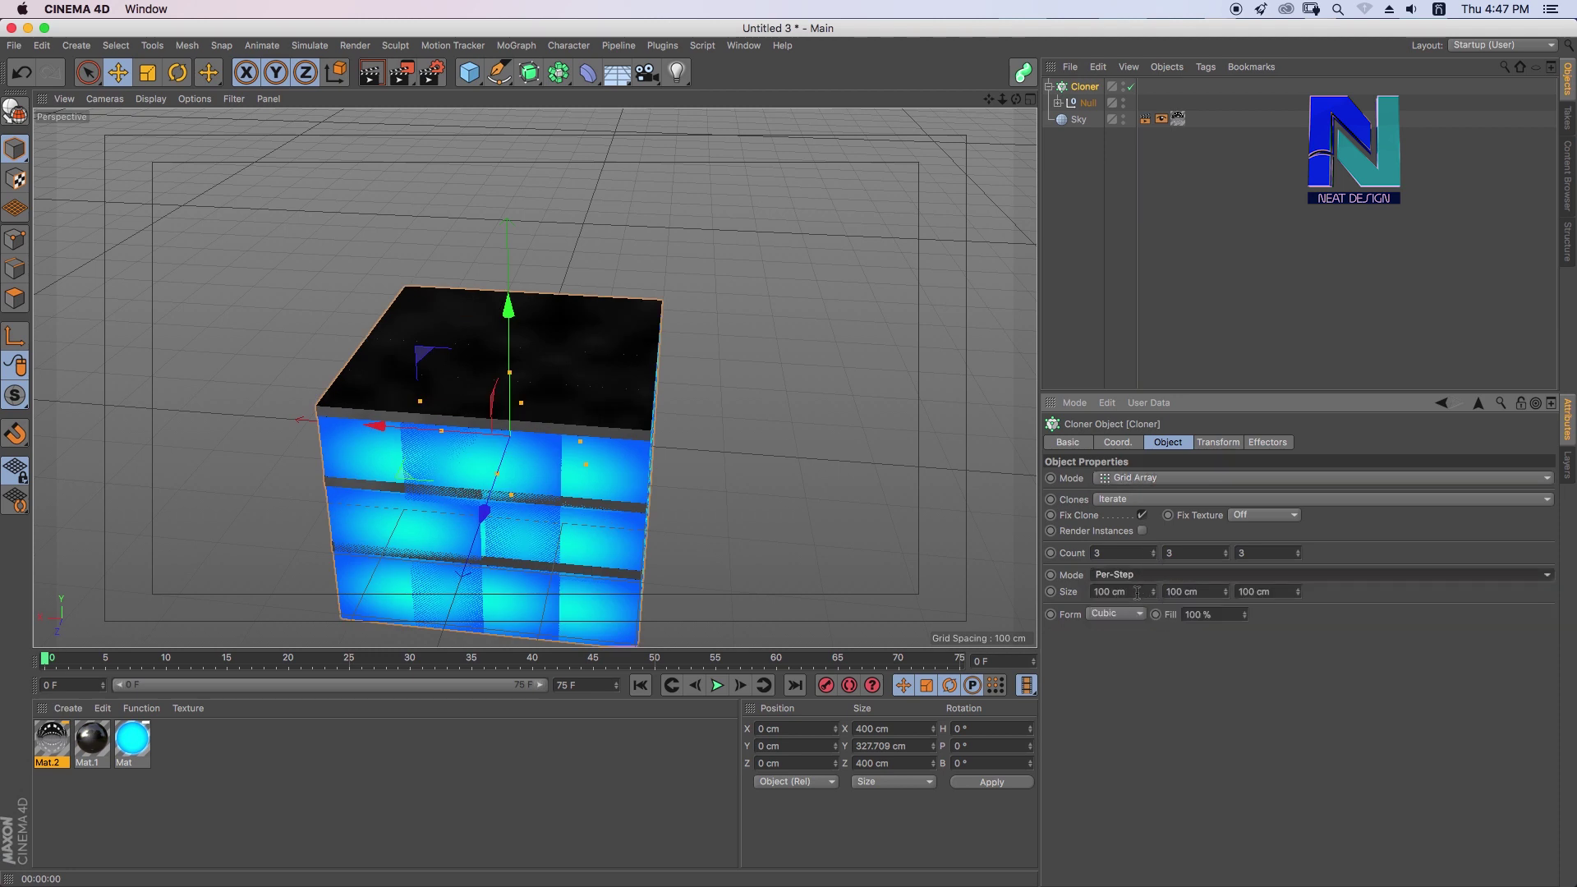
pyautogui.moveTo(1137, 592); pyautogui.dragTo(1078, 591)
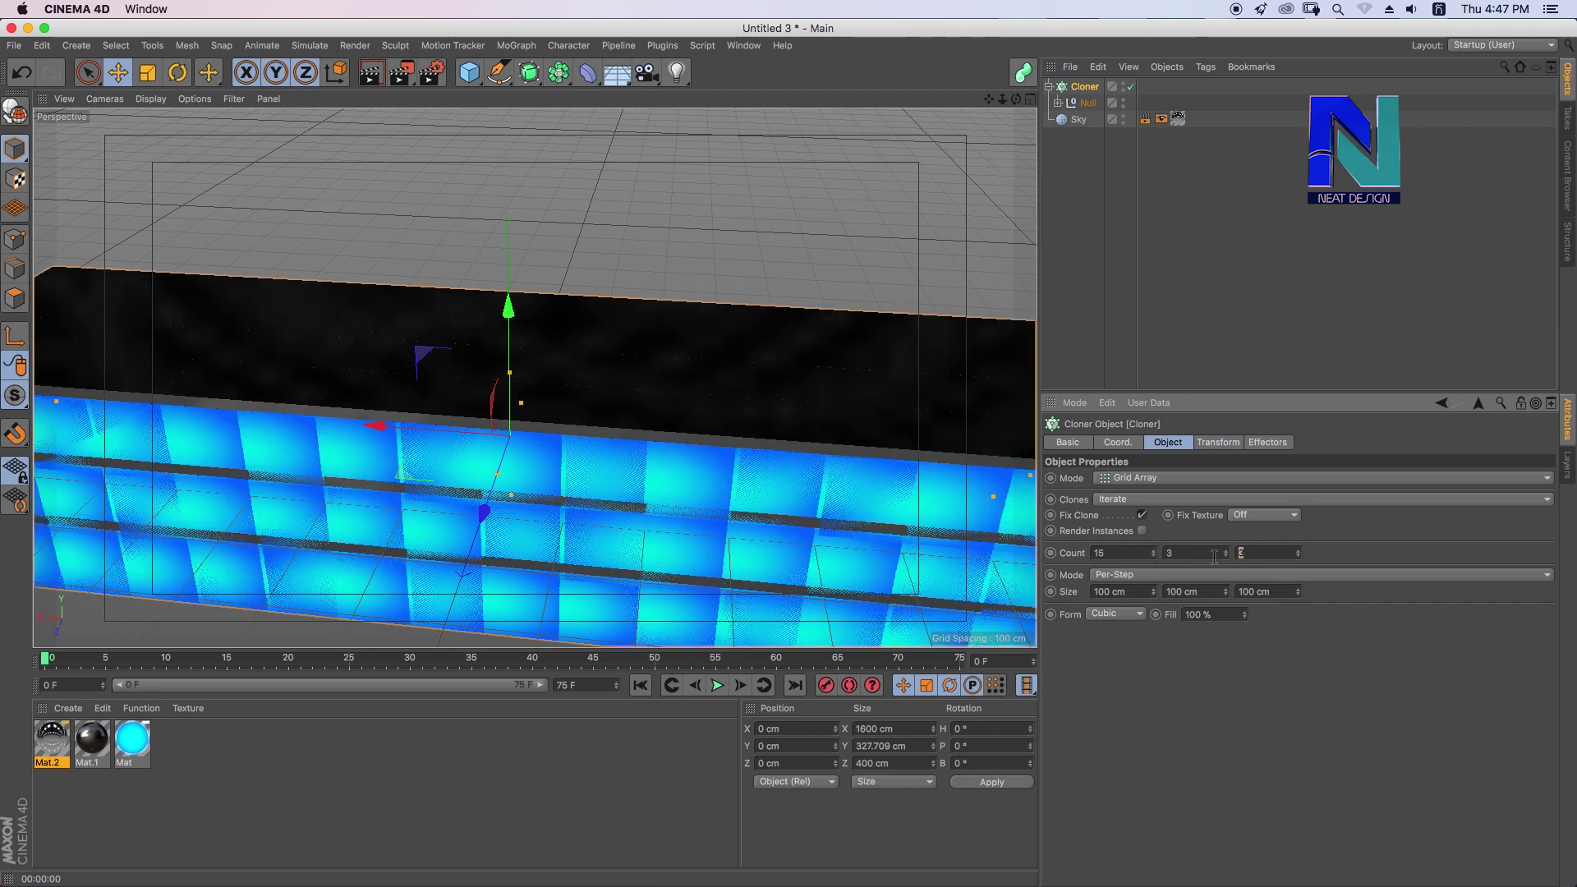
pyautogui.write('15')
pyautogui.doubleClick(1183, 553)
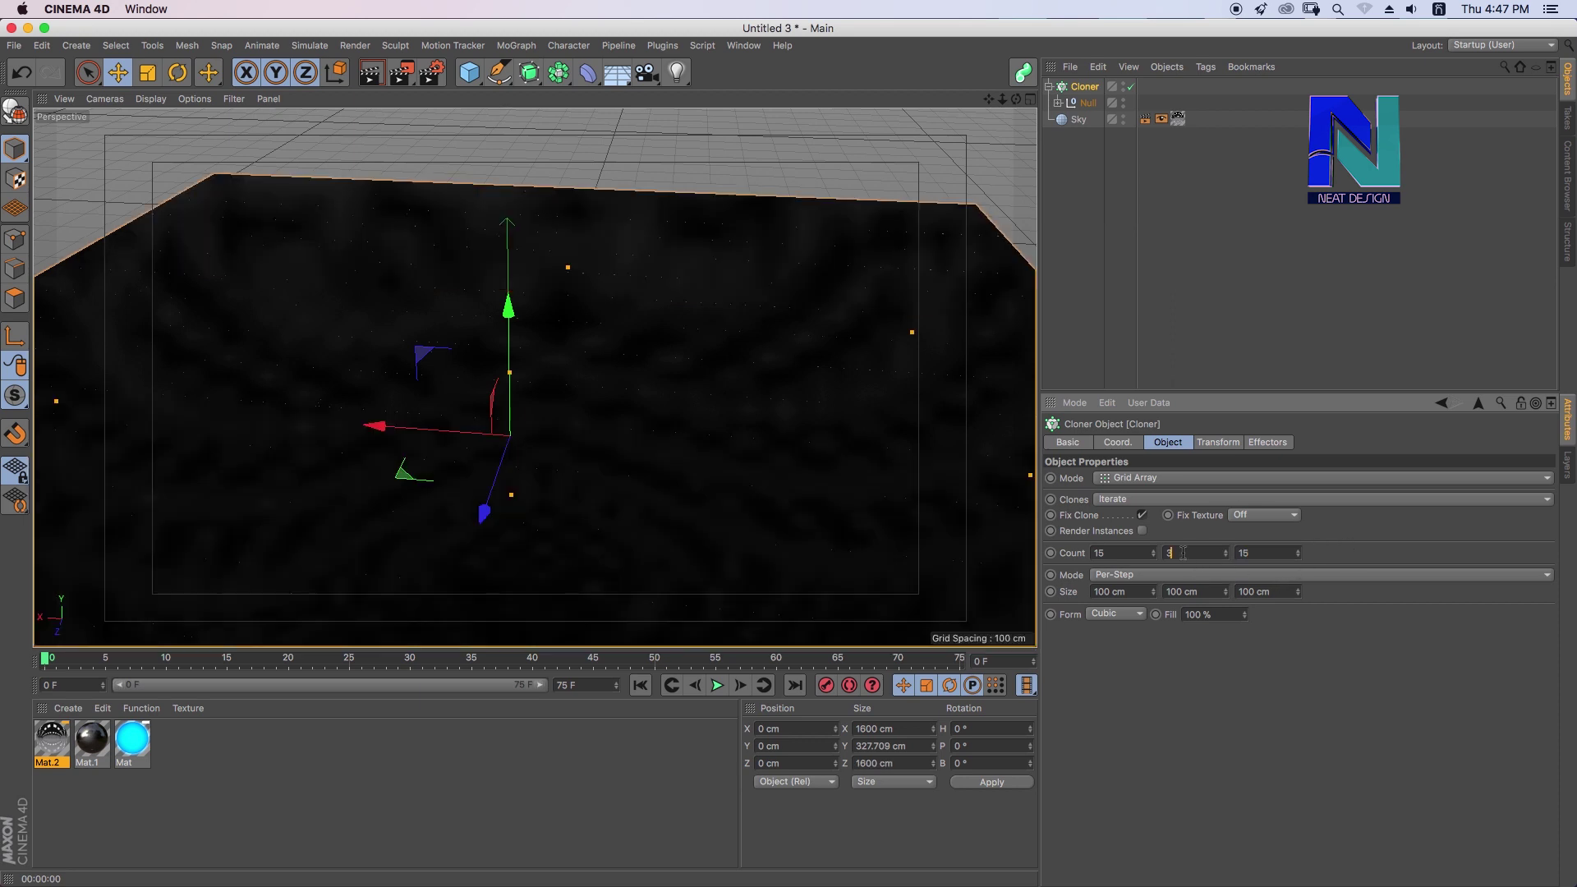
pyautogui.write('1')
pyautogui.press('Return')
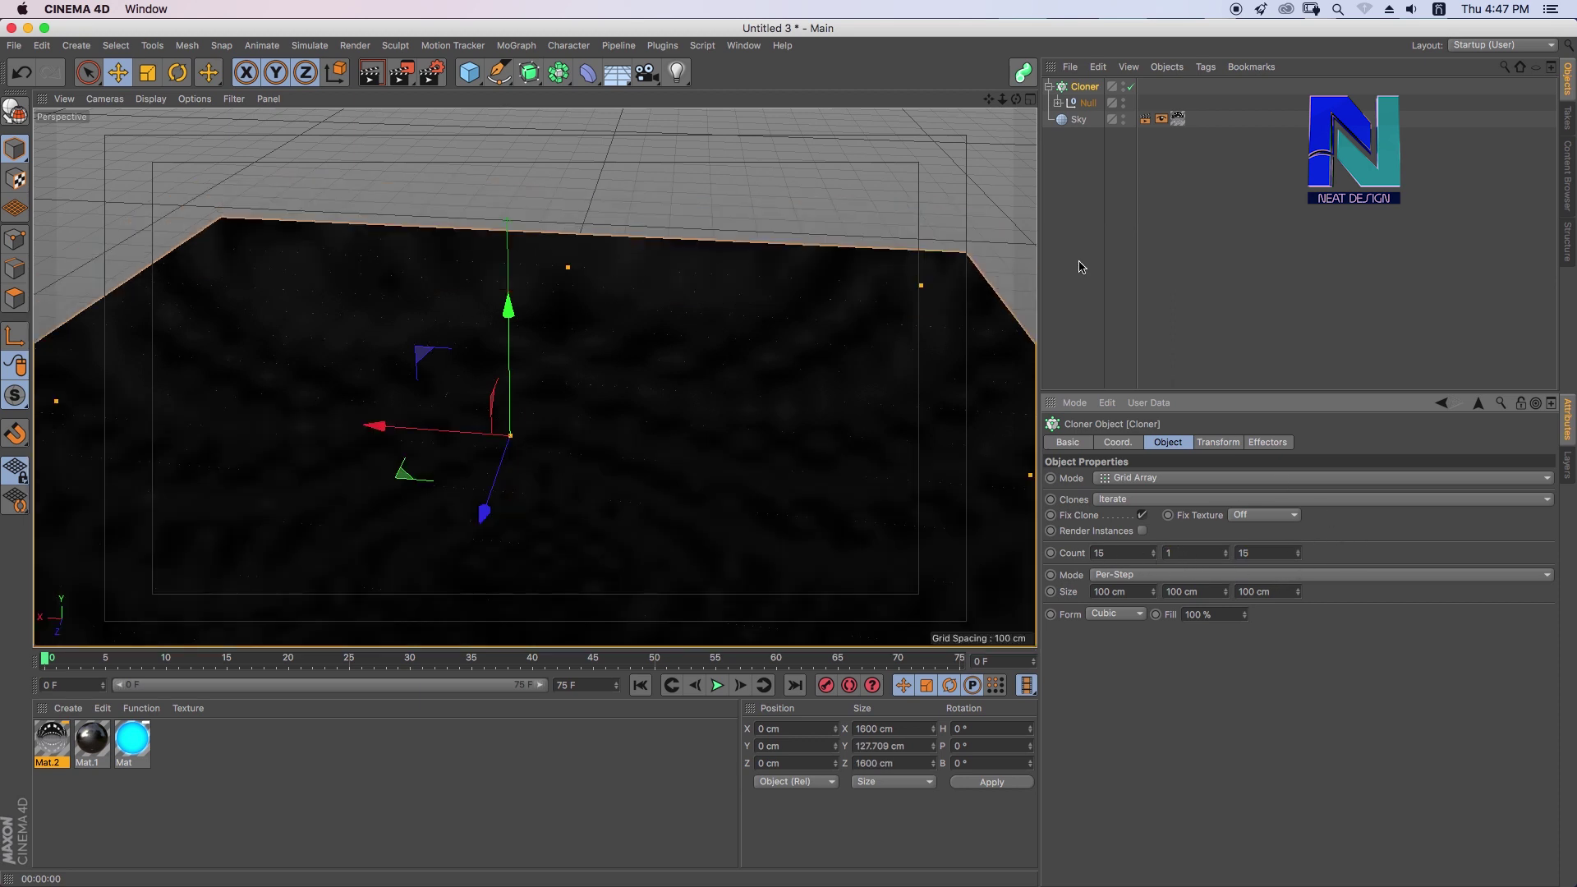
# Set clone spacing to 198 cm in X and 196 cm in Z, then add a Camera
pyautogui.moveTo(1002, 98); pyautogui.dragTo(976, 263)
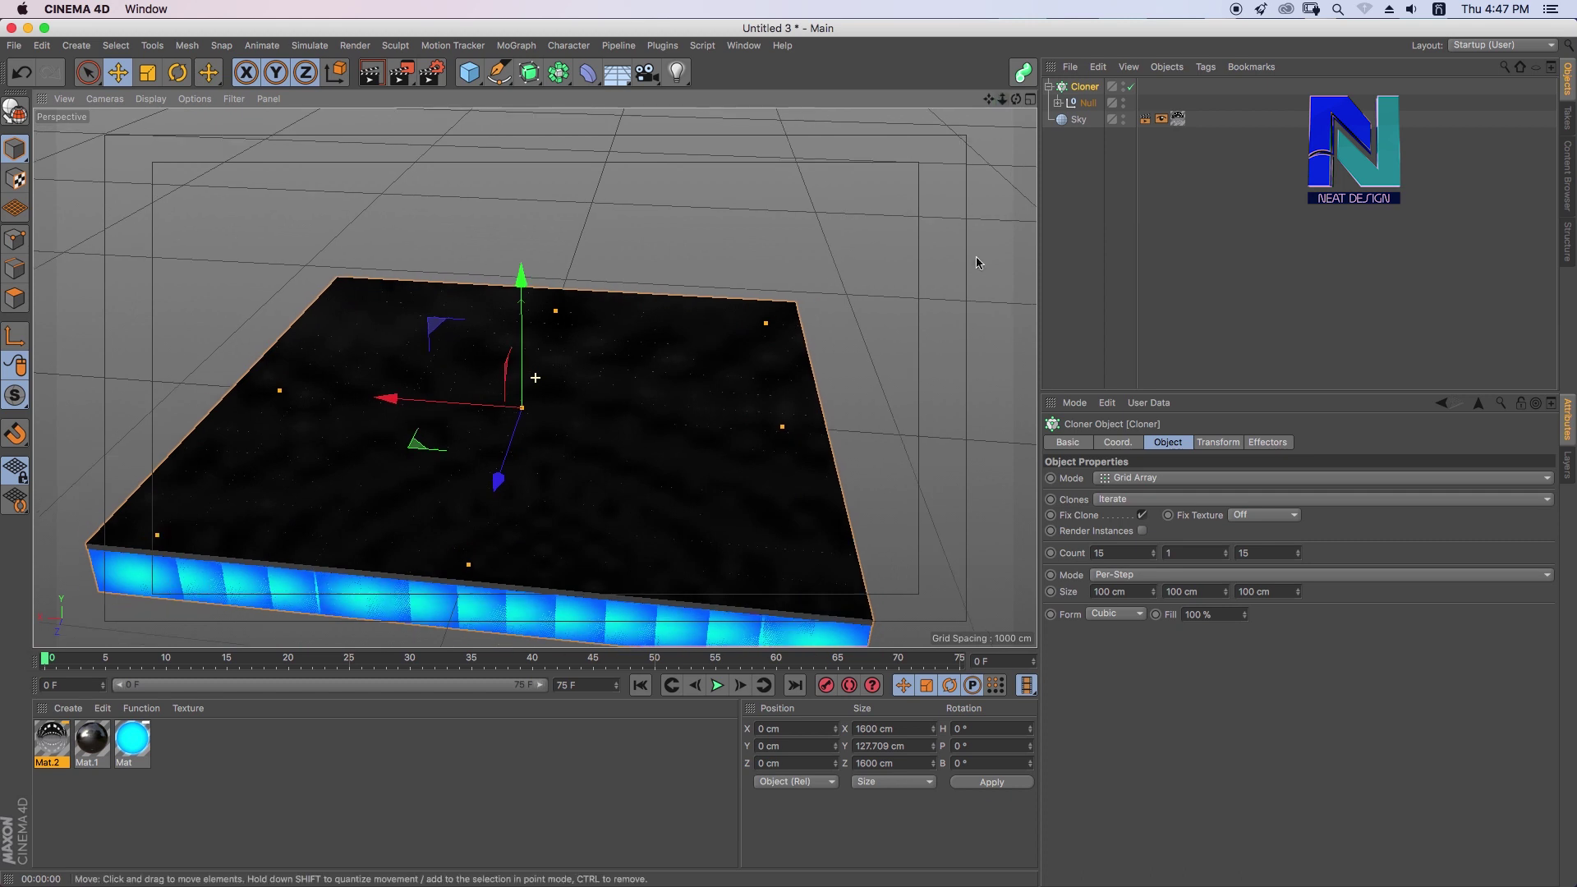
pyautogui.doubleClick(1143, 592)
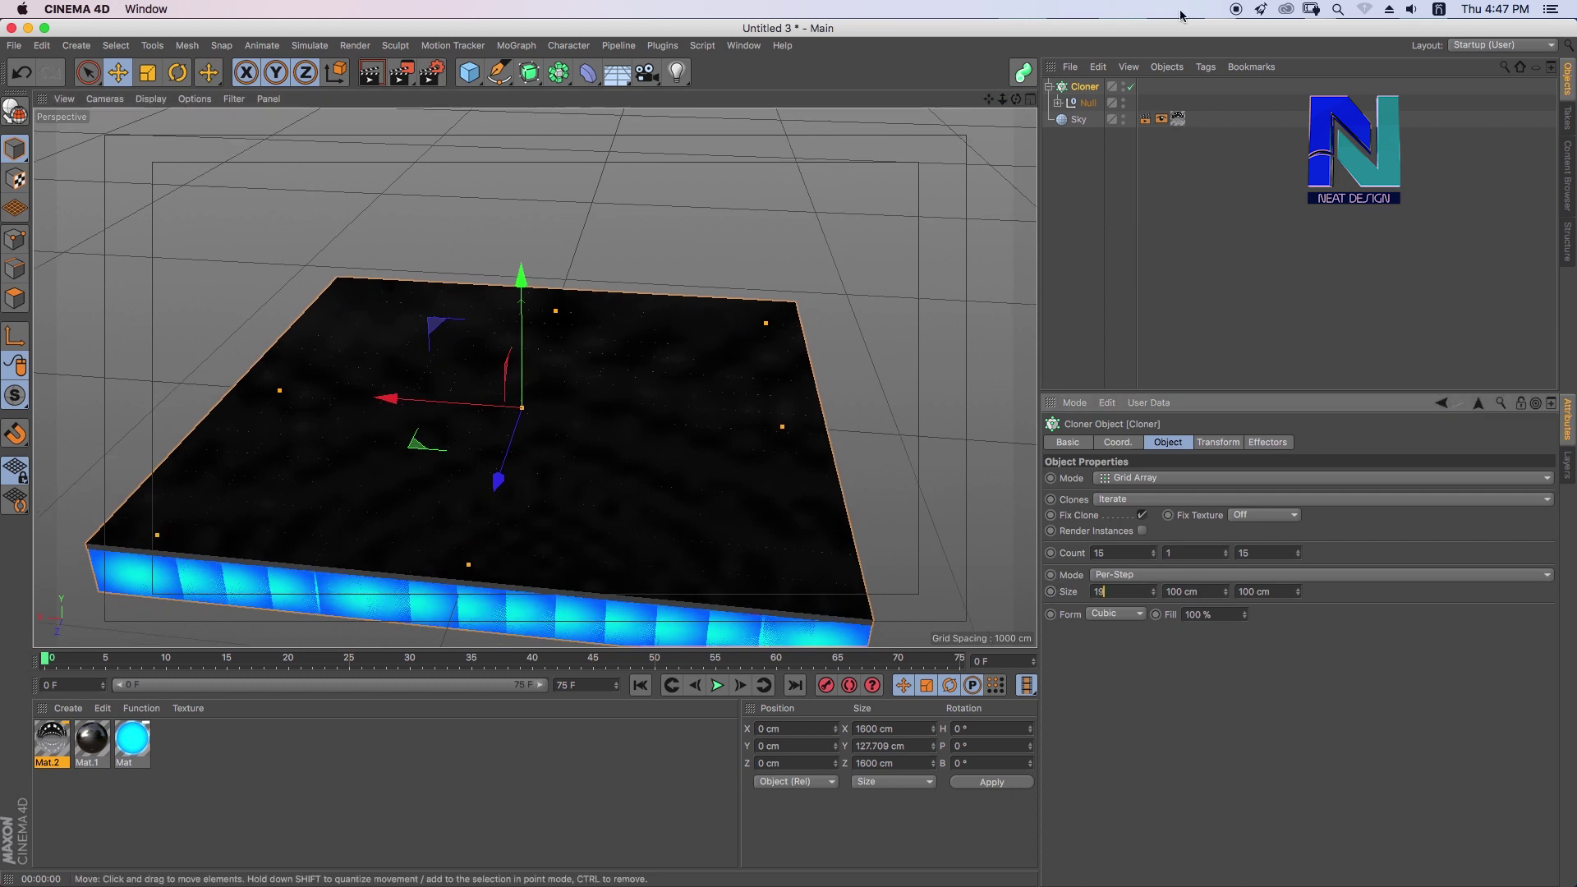
pyautogui.write('8')
pyautogui.press('Return')
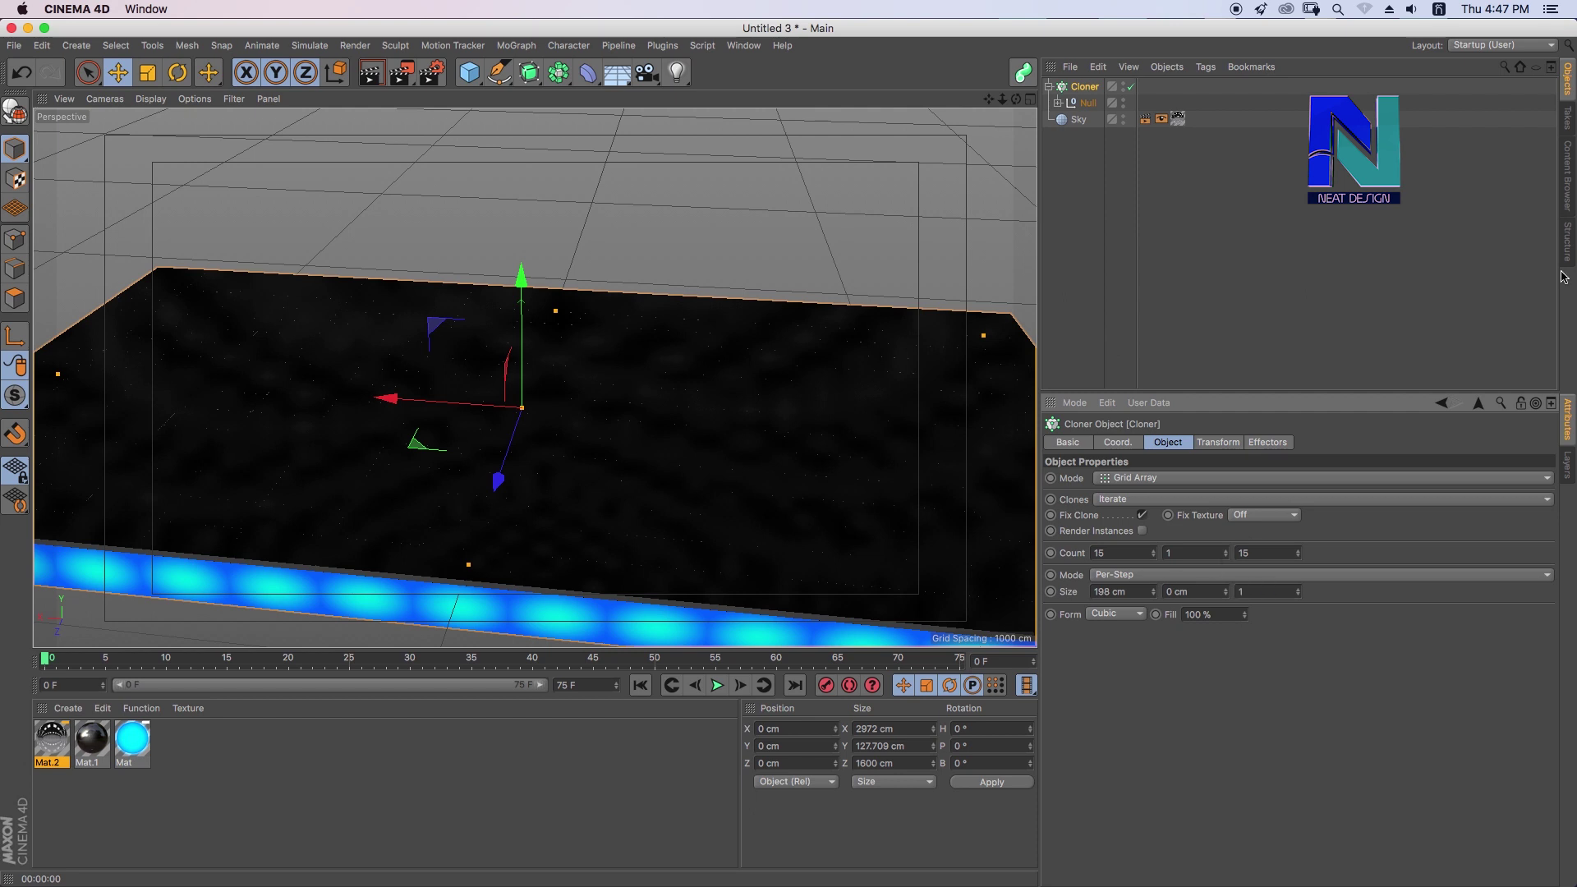
pyautogui.write('98')
pyautogui.press('Return')
pyautogui.moveTo(646, 72); pyautogui.dragTo(689, 91)
# Look through the scene camera, give it a 25 mm wide-angle lens, and zero its heading and pitch
pyautogui.click(1133, 87)
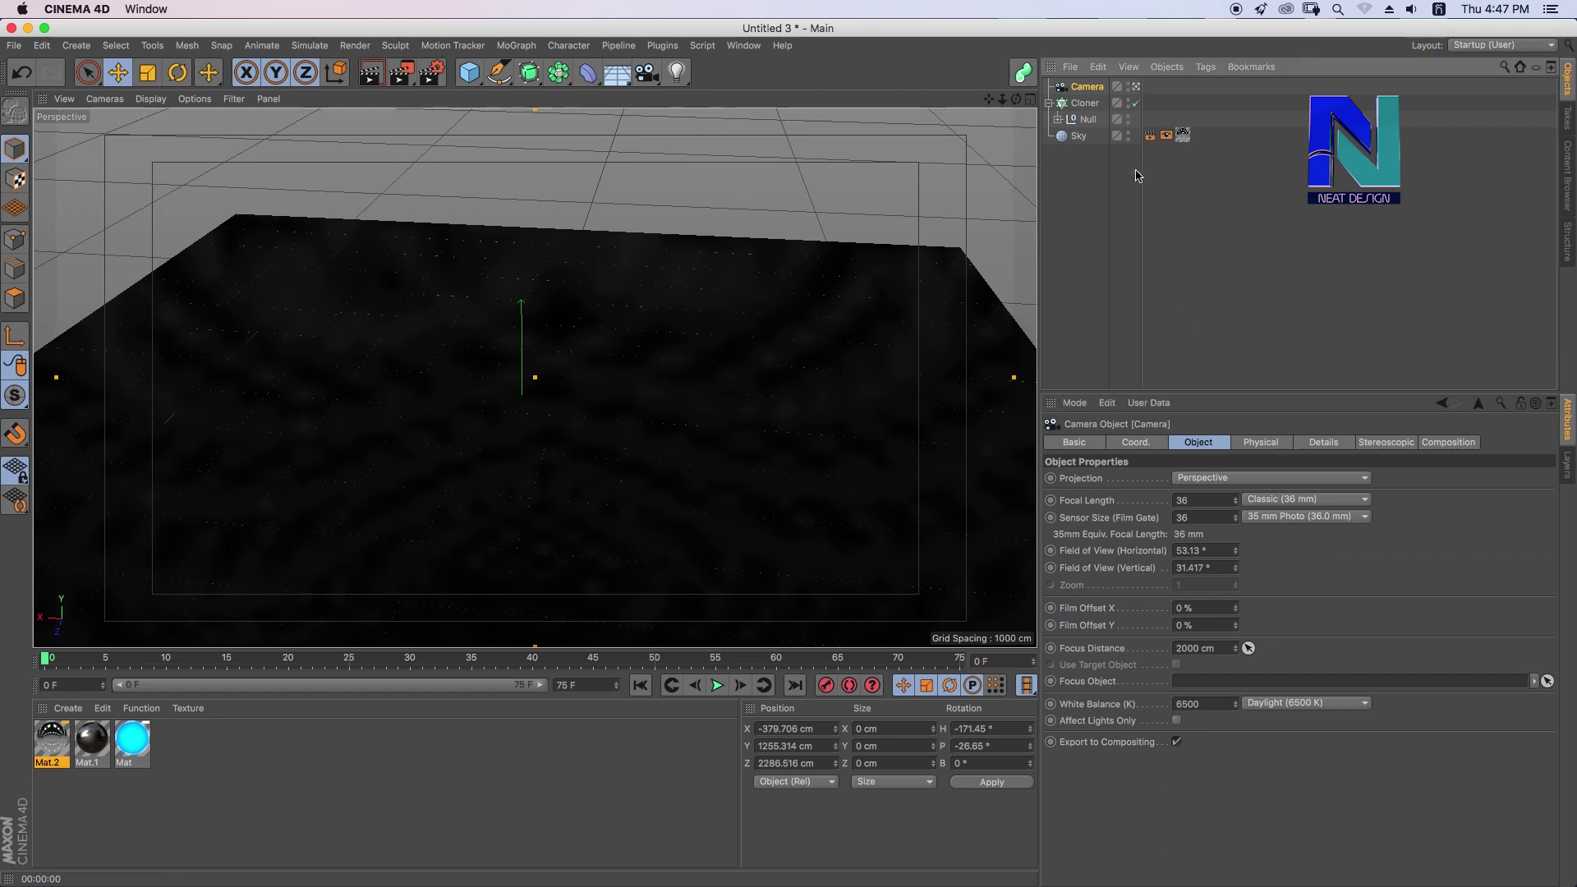
pyautogui.click(1311, 499)
pyautogui.click(1313, 546)
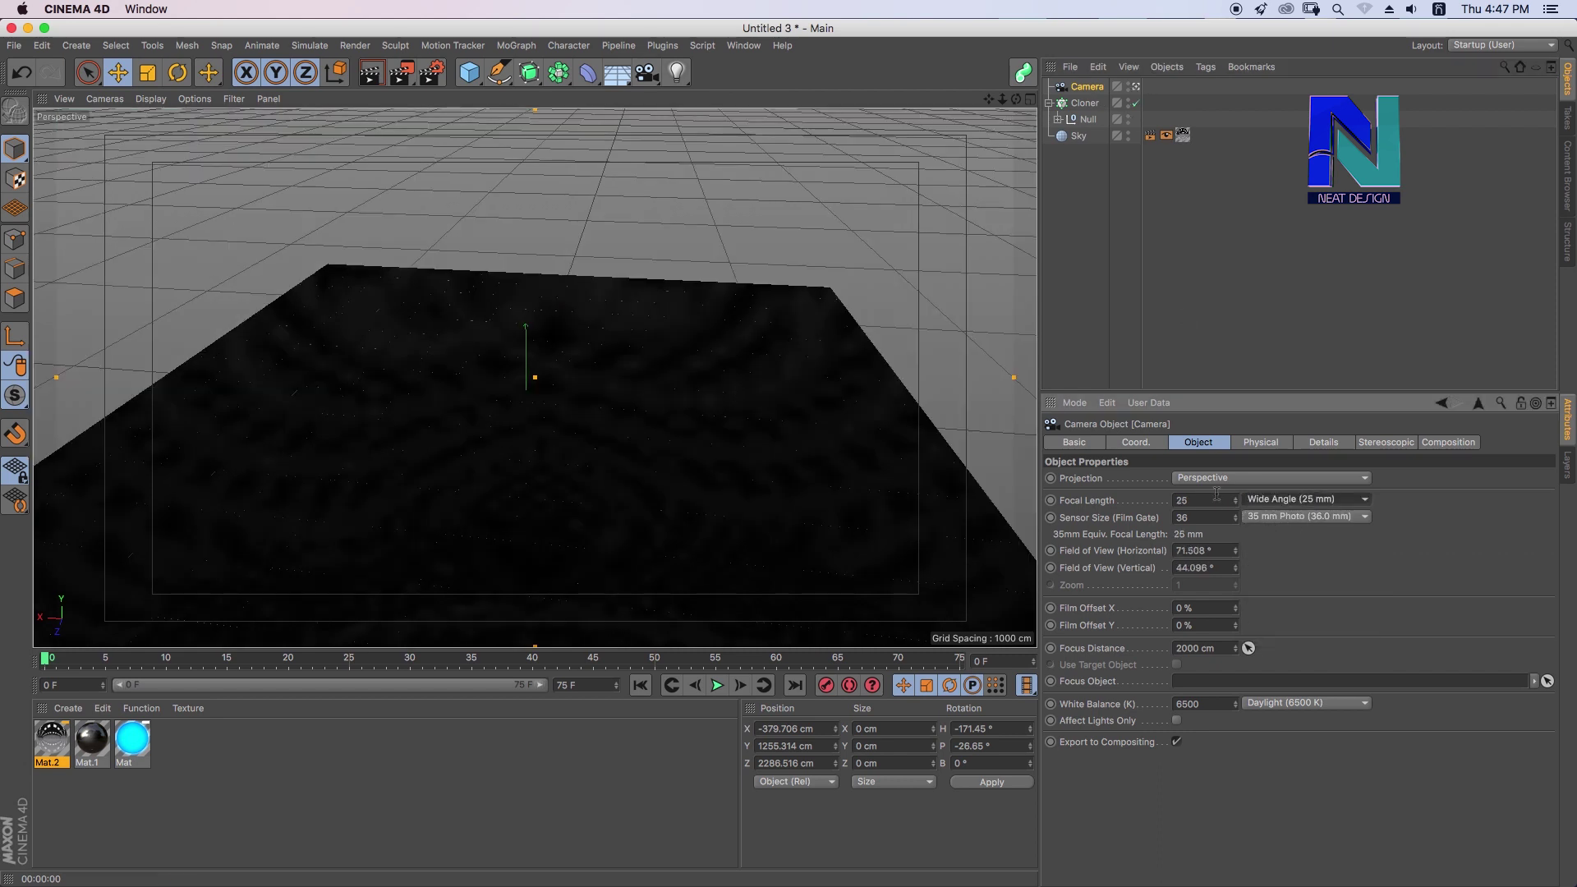
pyautogui.click(1137, 442)
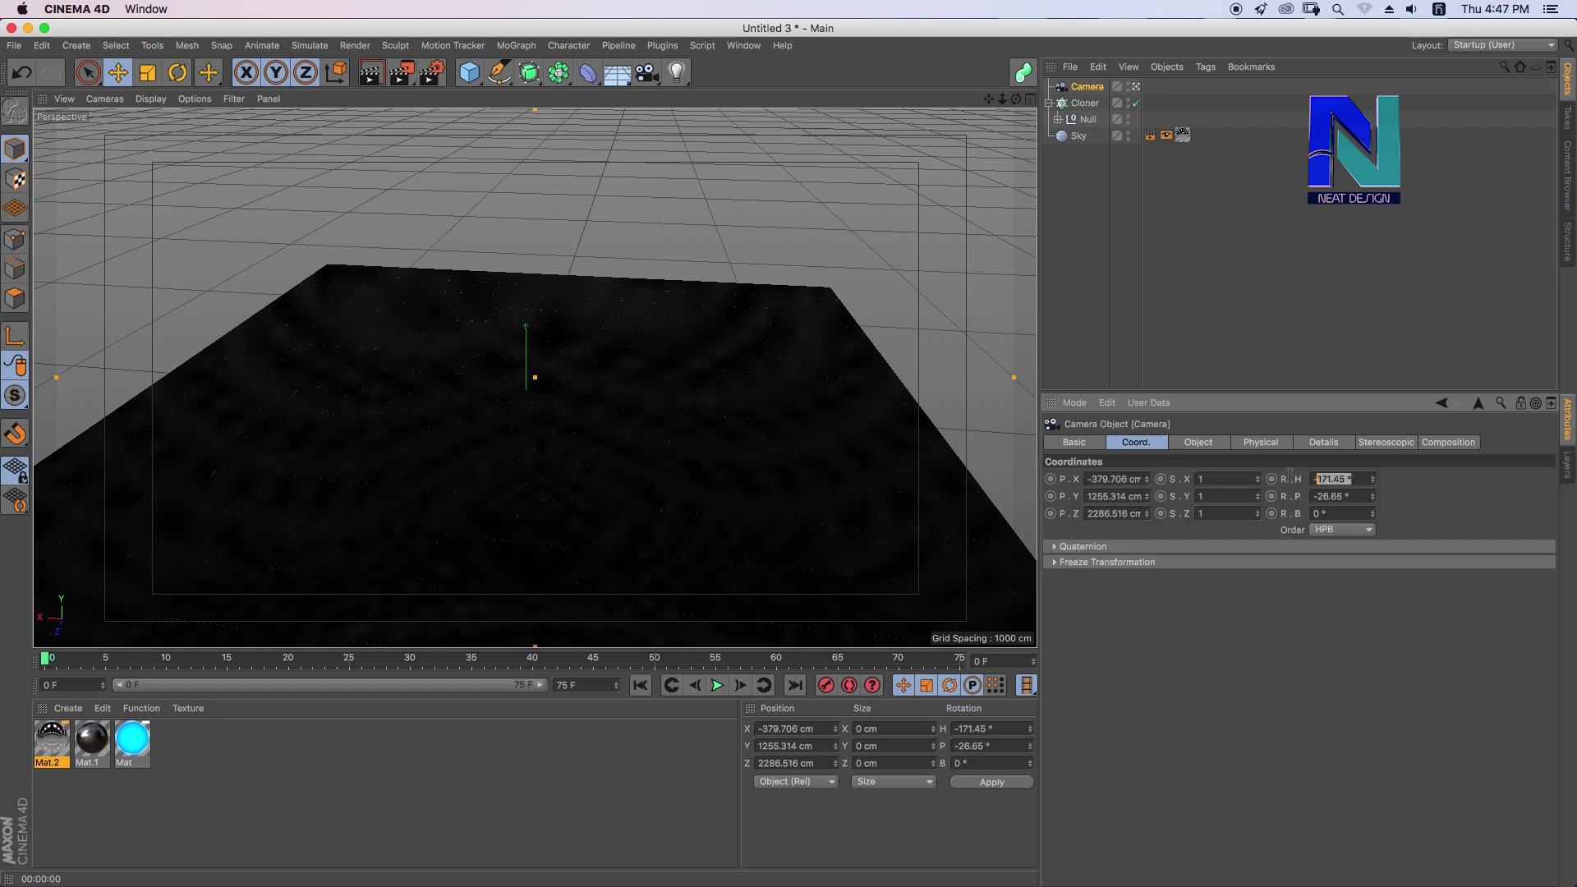
pyautogui.press('Return')
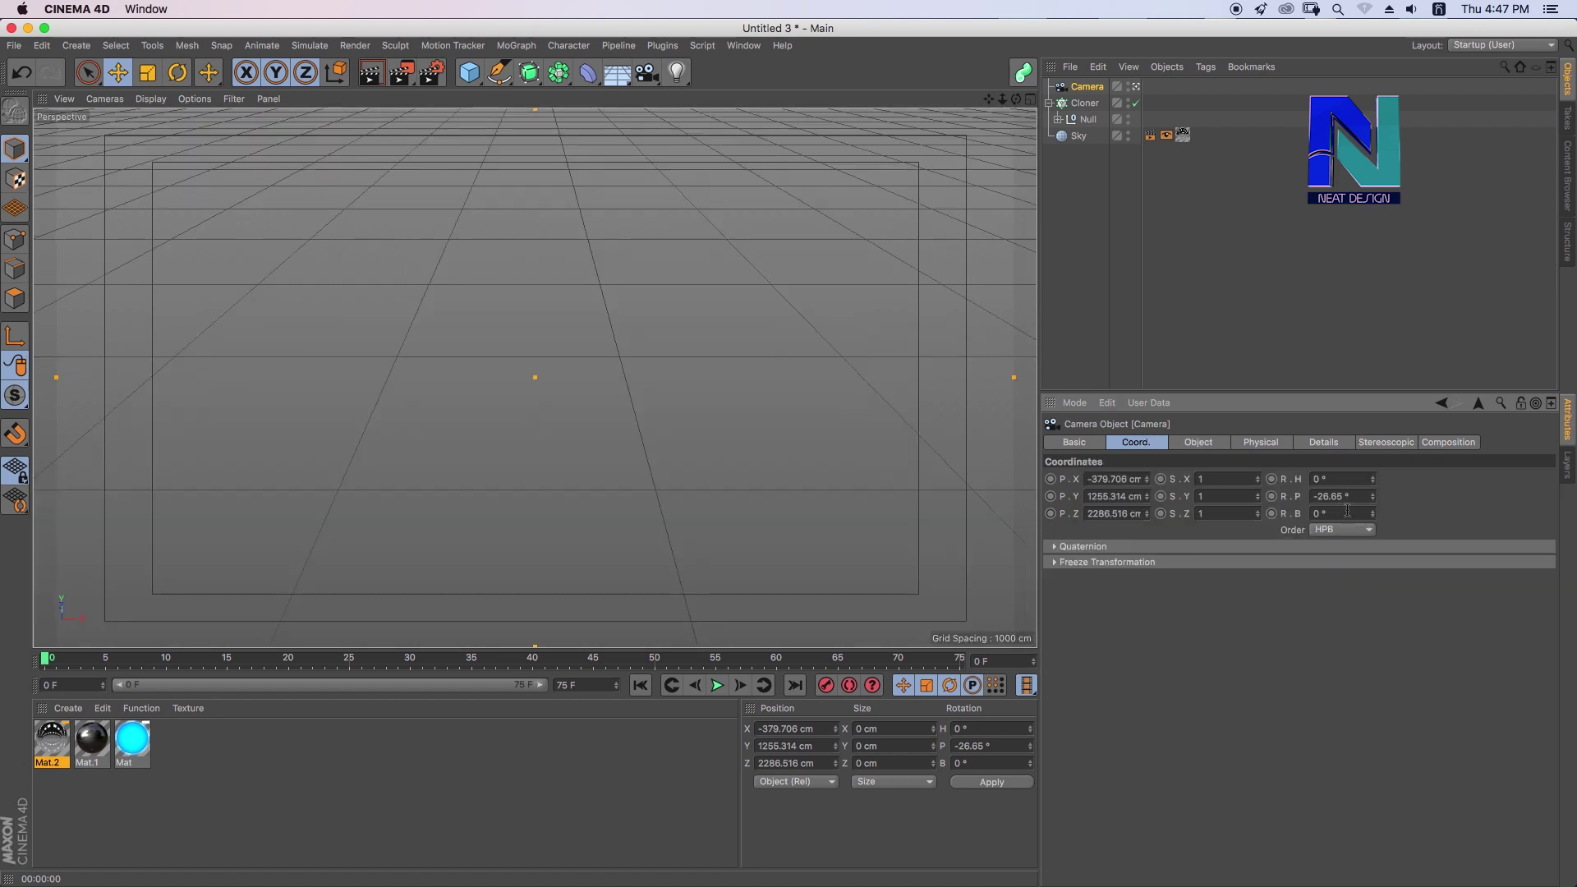
pyautogui.write('0')
pyautogui.press('Return')
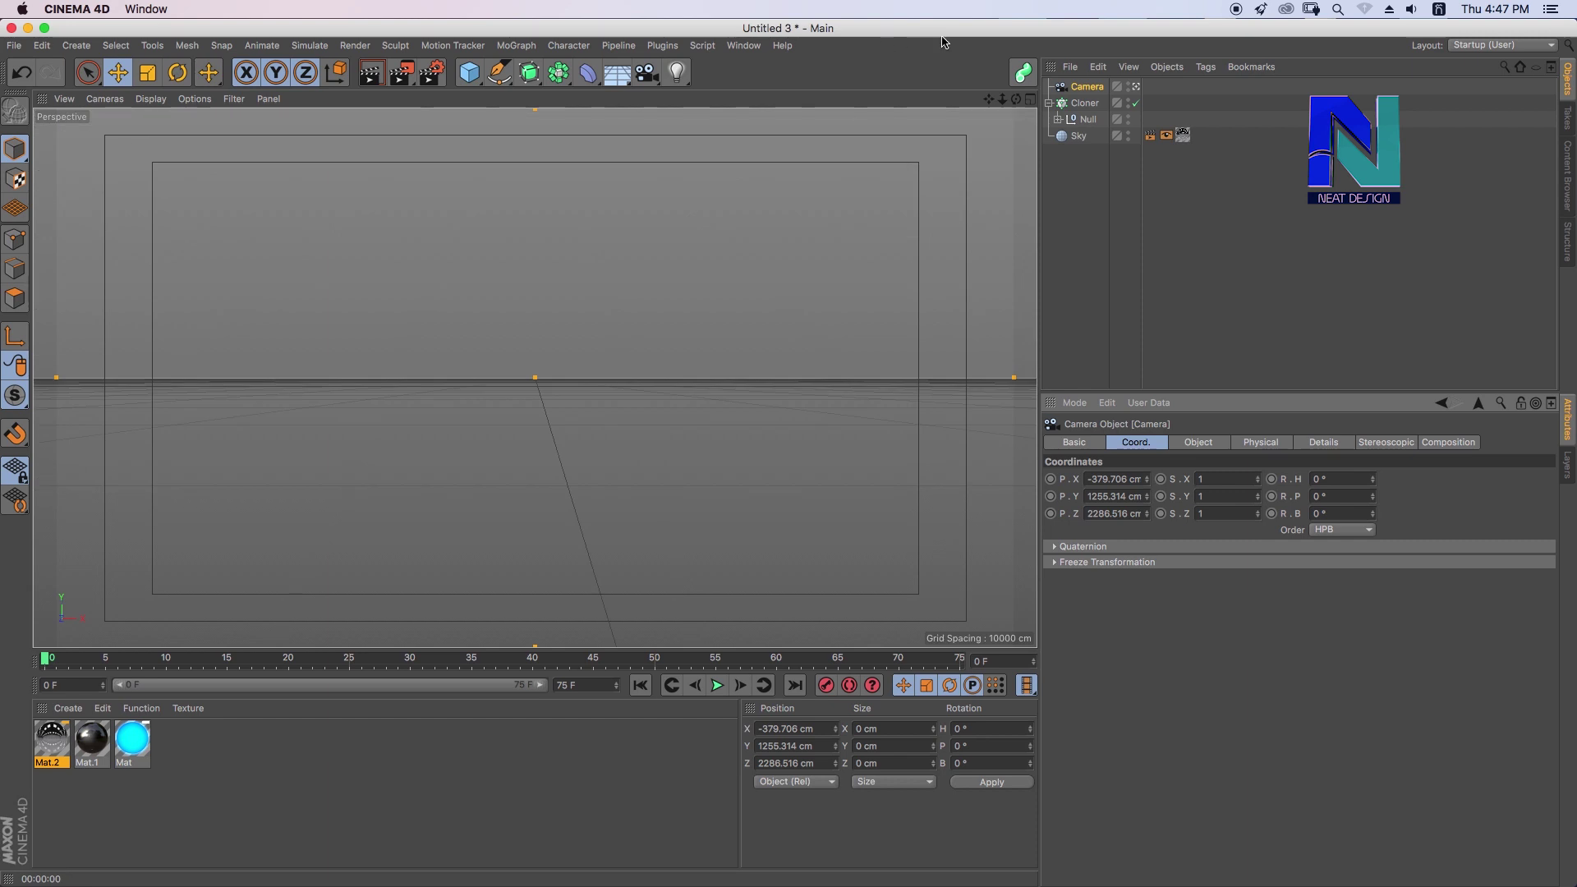
# Lower the camera toward the cube row in the Front and Right views, then reframe the perspective view
pyautogui.click(1028, 101)
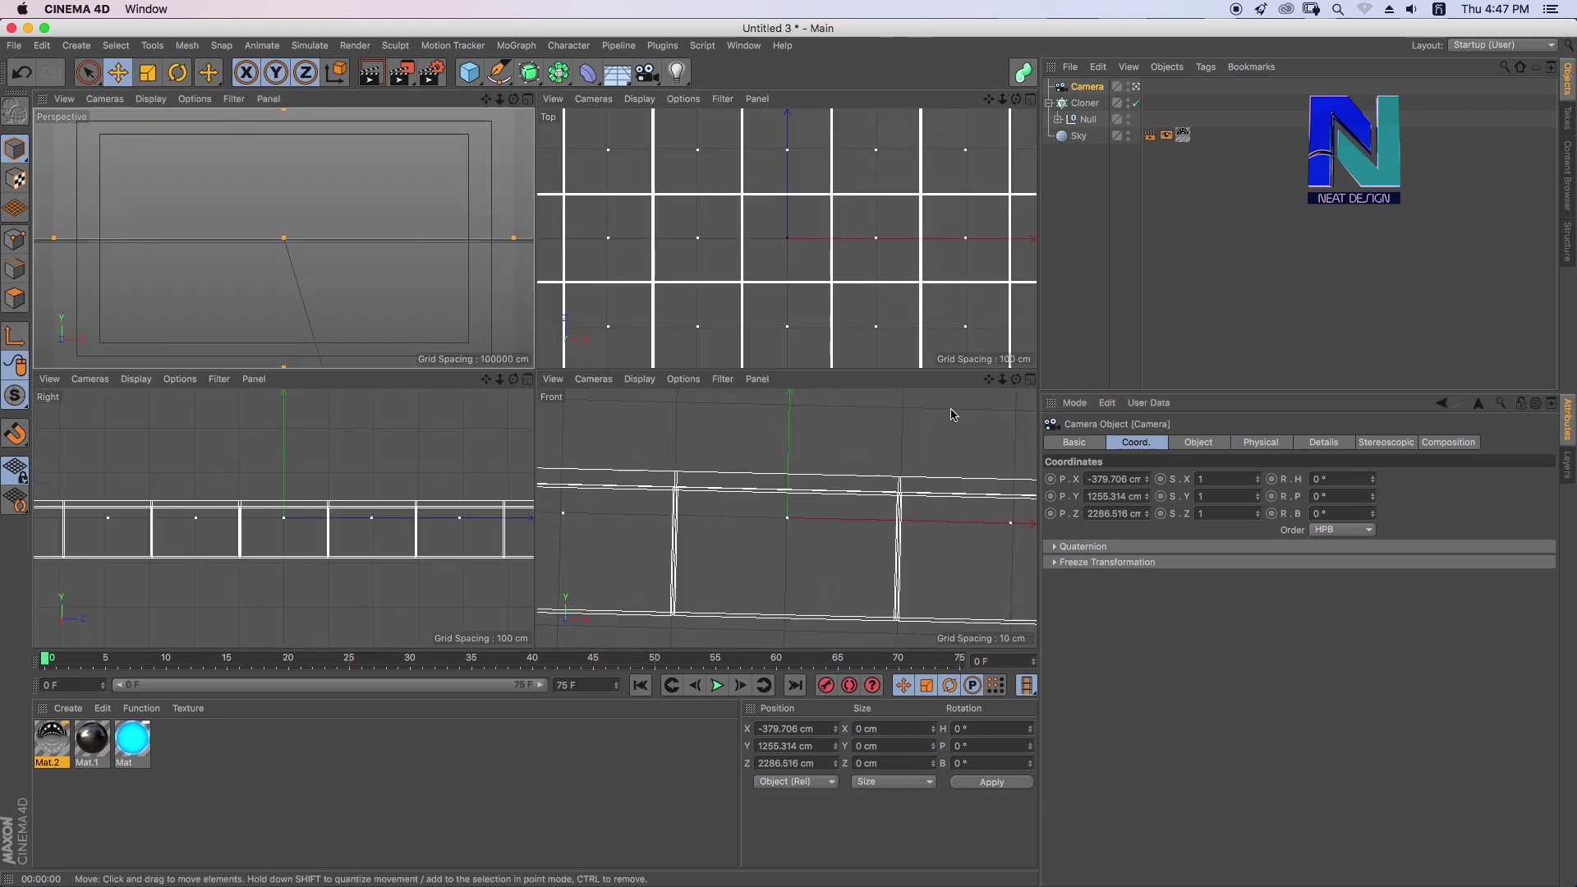
pyautogui.scroll(-3, 985, 540)
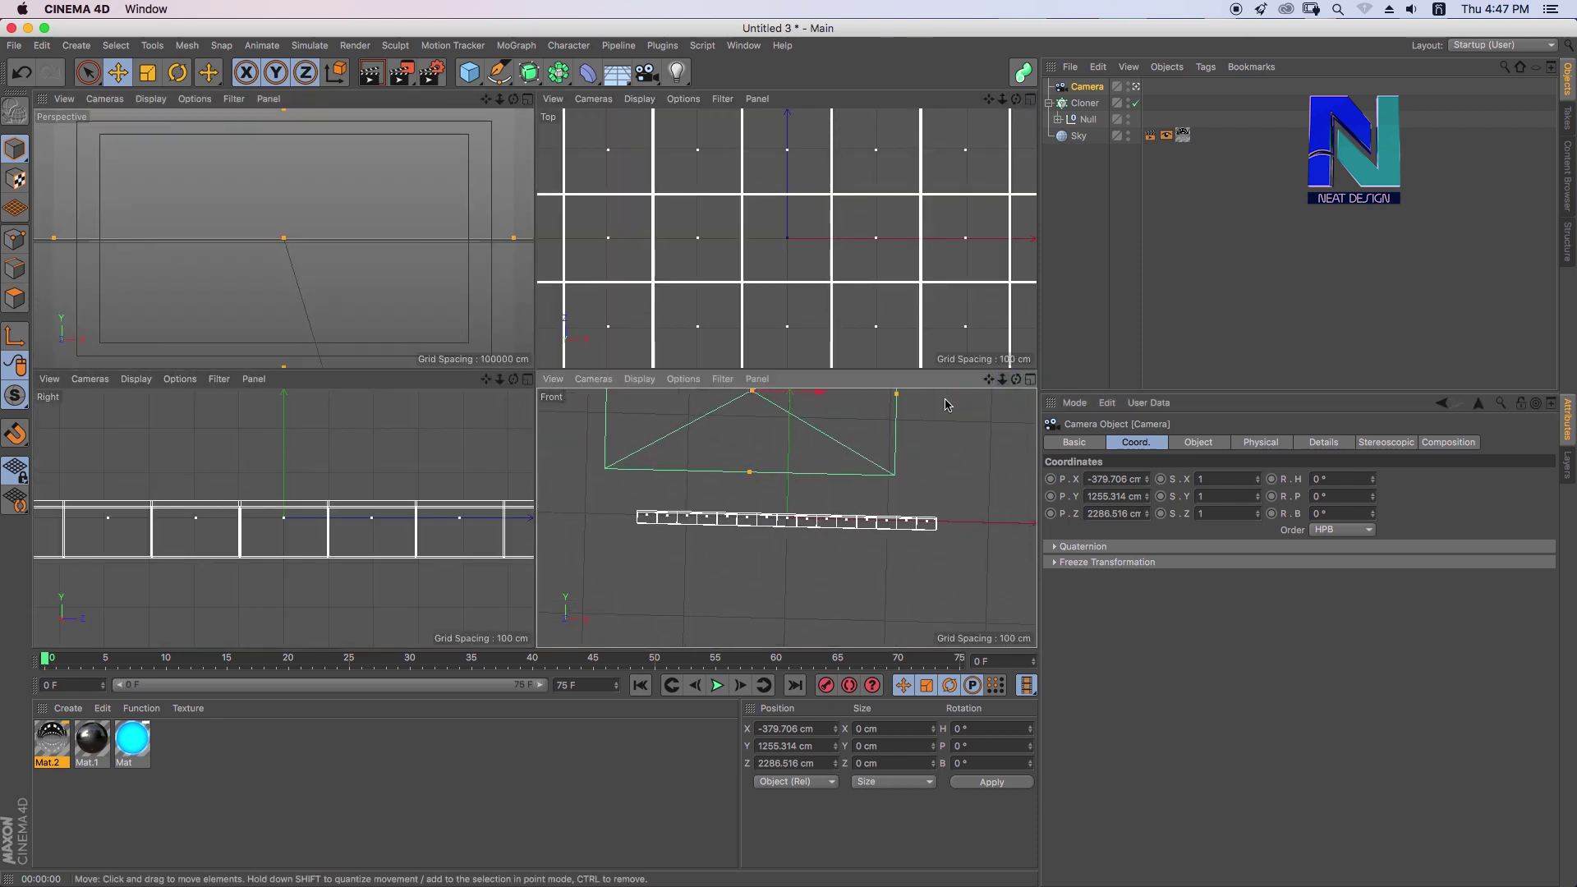
pyautogui.keyDown('alt'); pyautogui.moveTo(780, 392); pyautogui.dragTo(782, 424, button='middle'); pyautogui.keyUp('alt')
pyautogui.moveTo(783, 425)
pyautogui.mouseDown()
pyautogui.moveTo(872, 561)
pyautogui.moveTo(835, 550)
pyautogui.mouseUp()
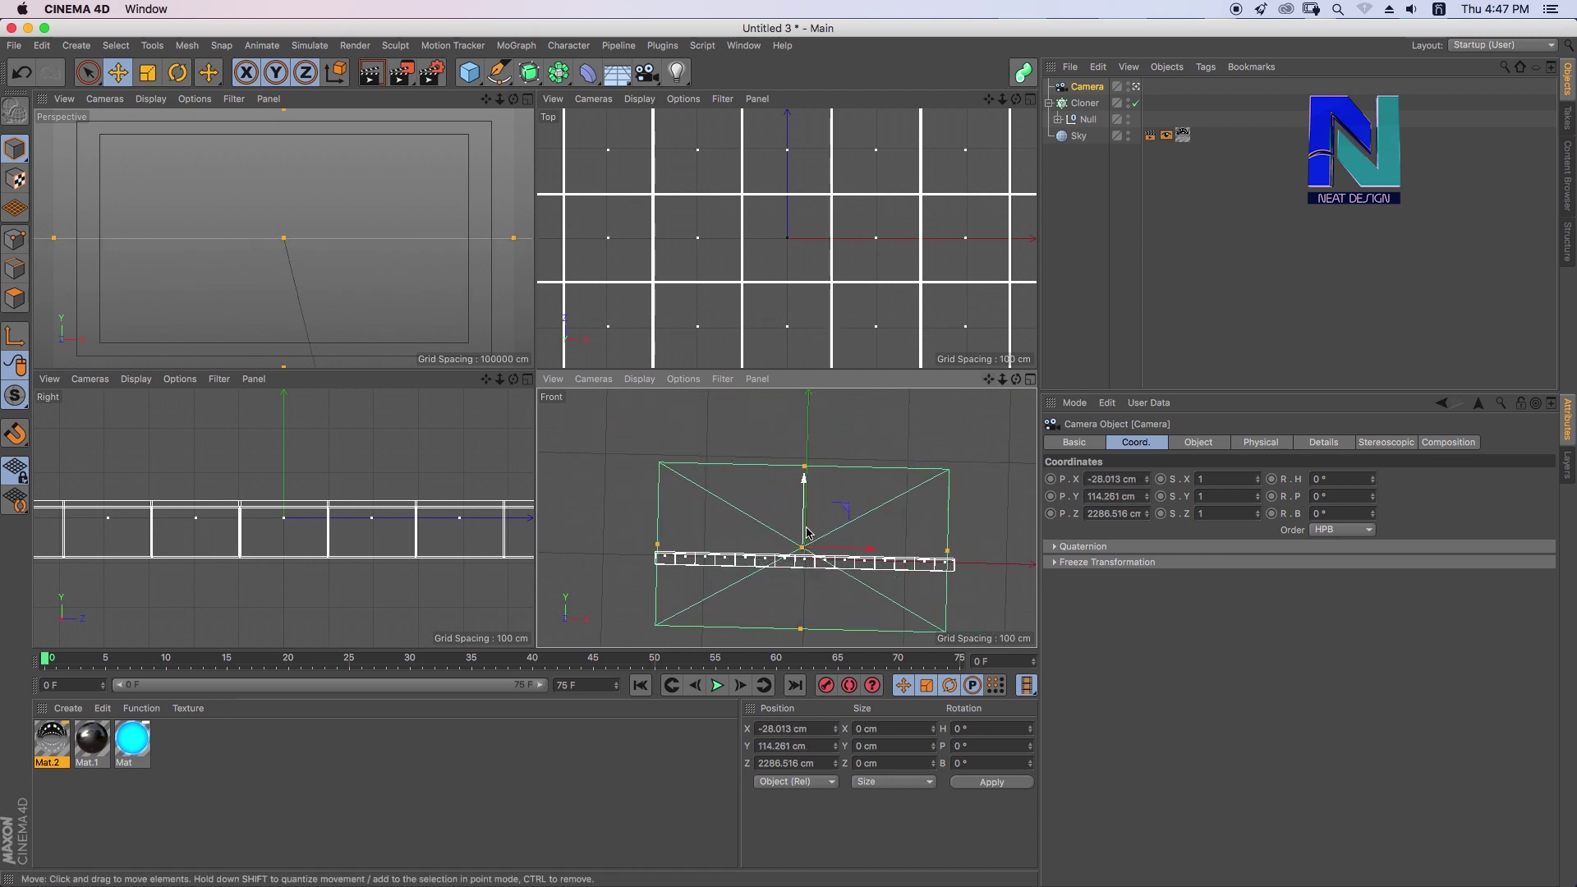
pyautogui.moveTo(499, 378)
pyautogui.mouseDown()
pyautogui.moveTo(505, 542)
pyautogui.moveTo(123, 452)
pyautogui.mouseUp()
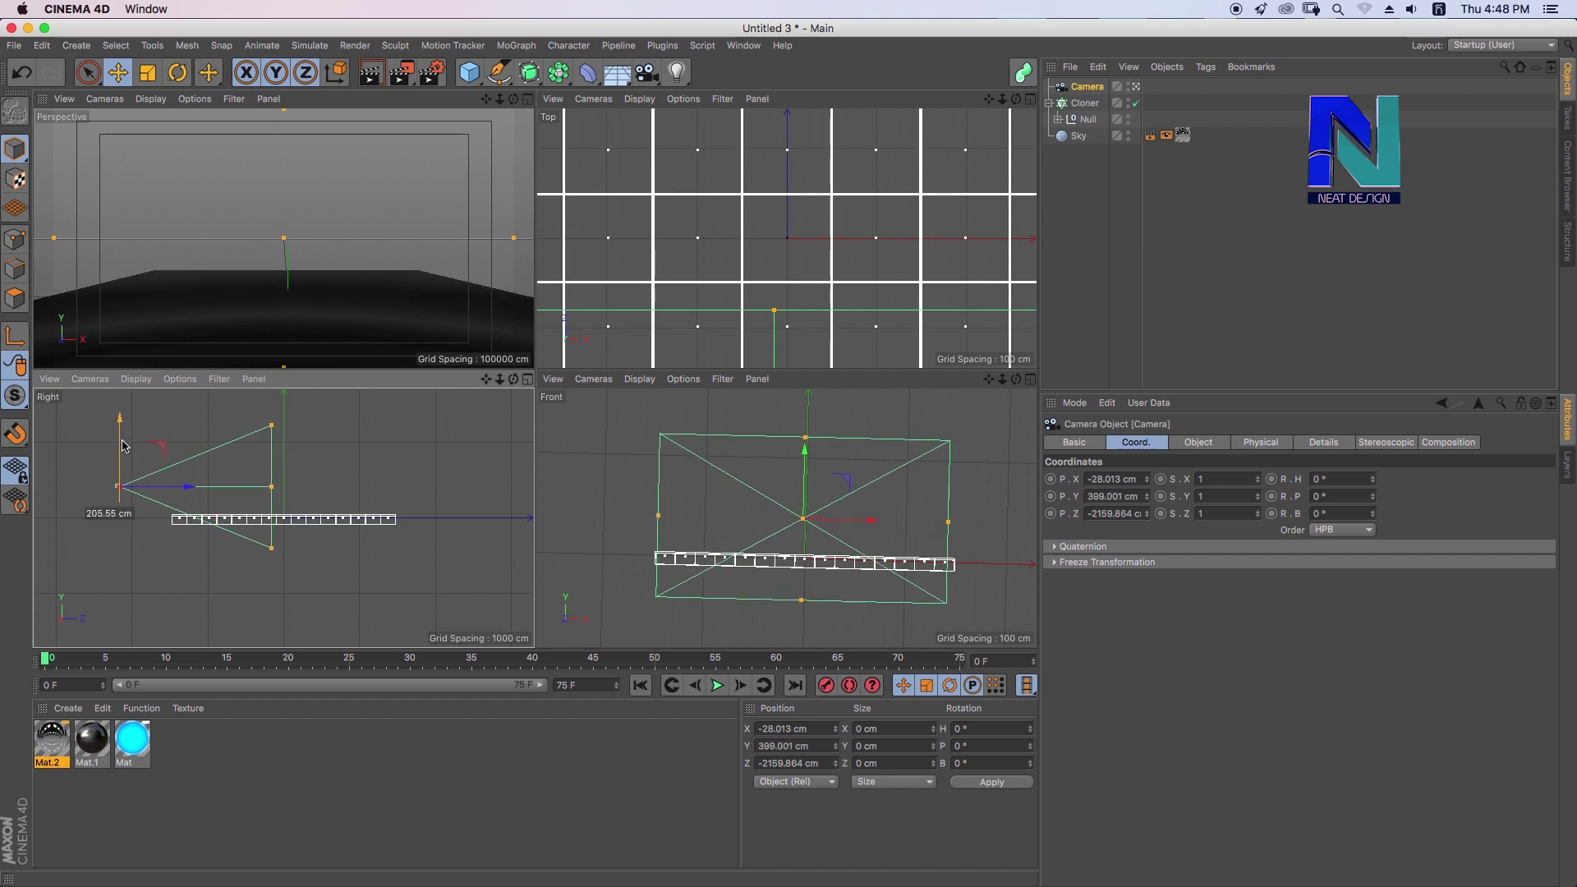
pyautogui.click(527, 99)
pyautogui.moveTo(991, 102); pyautogui.dragTo(1002, 97)
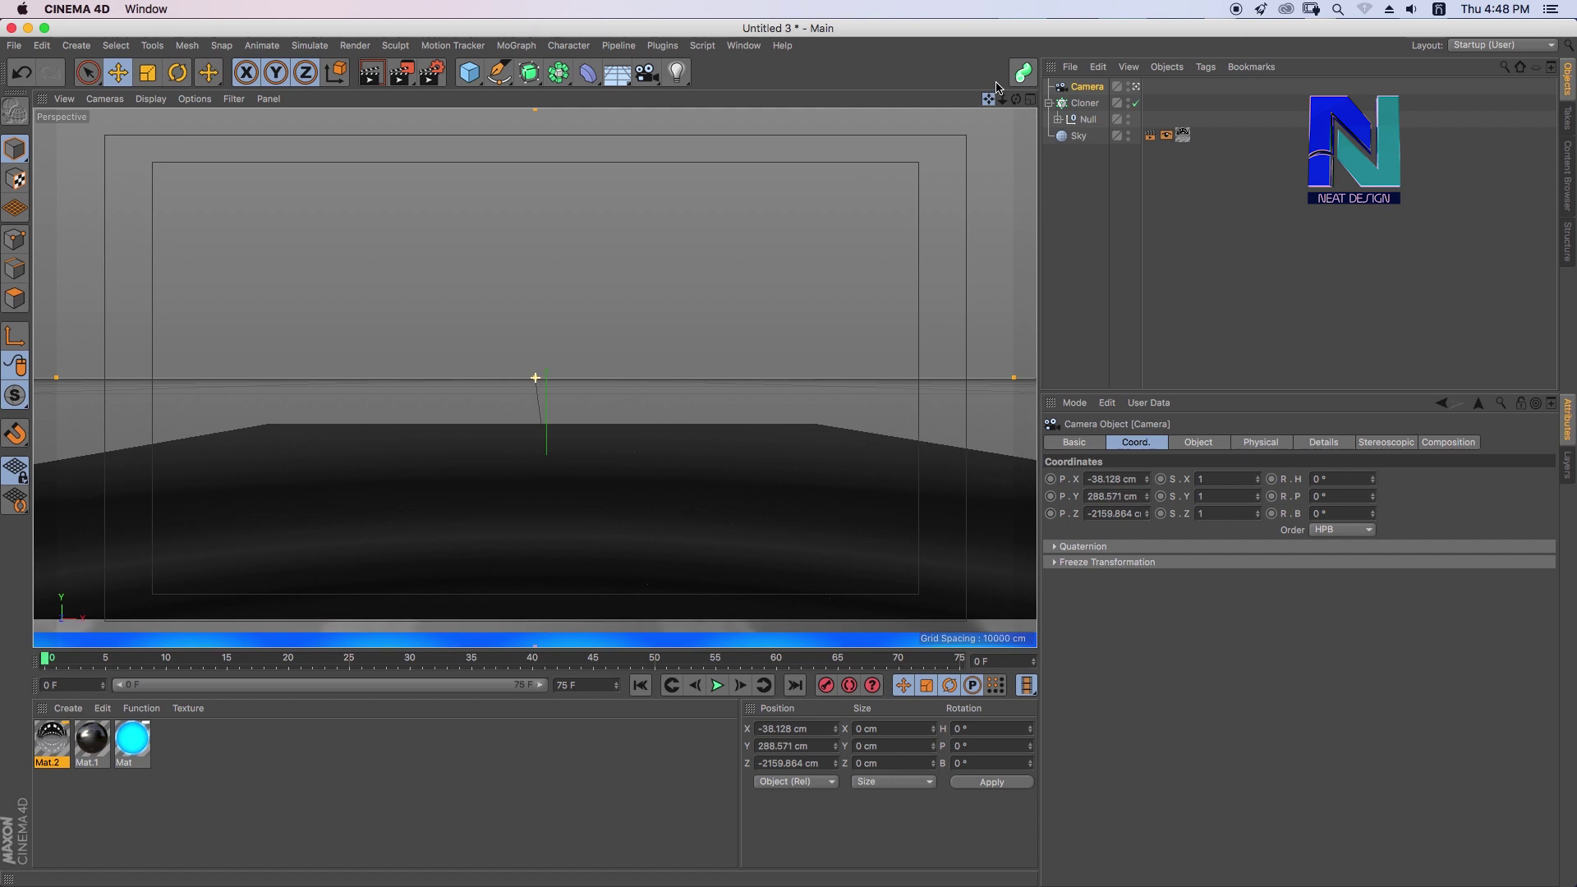
# Select the Cloner and bring up the MoGraph effector list
pyautogui.click(1084, 102)
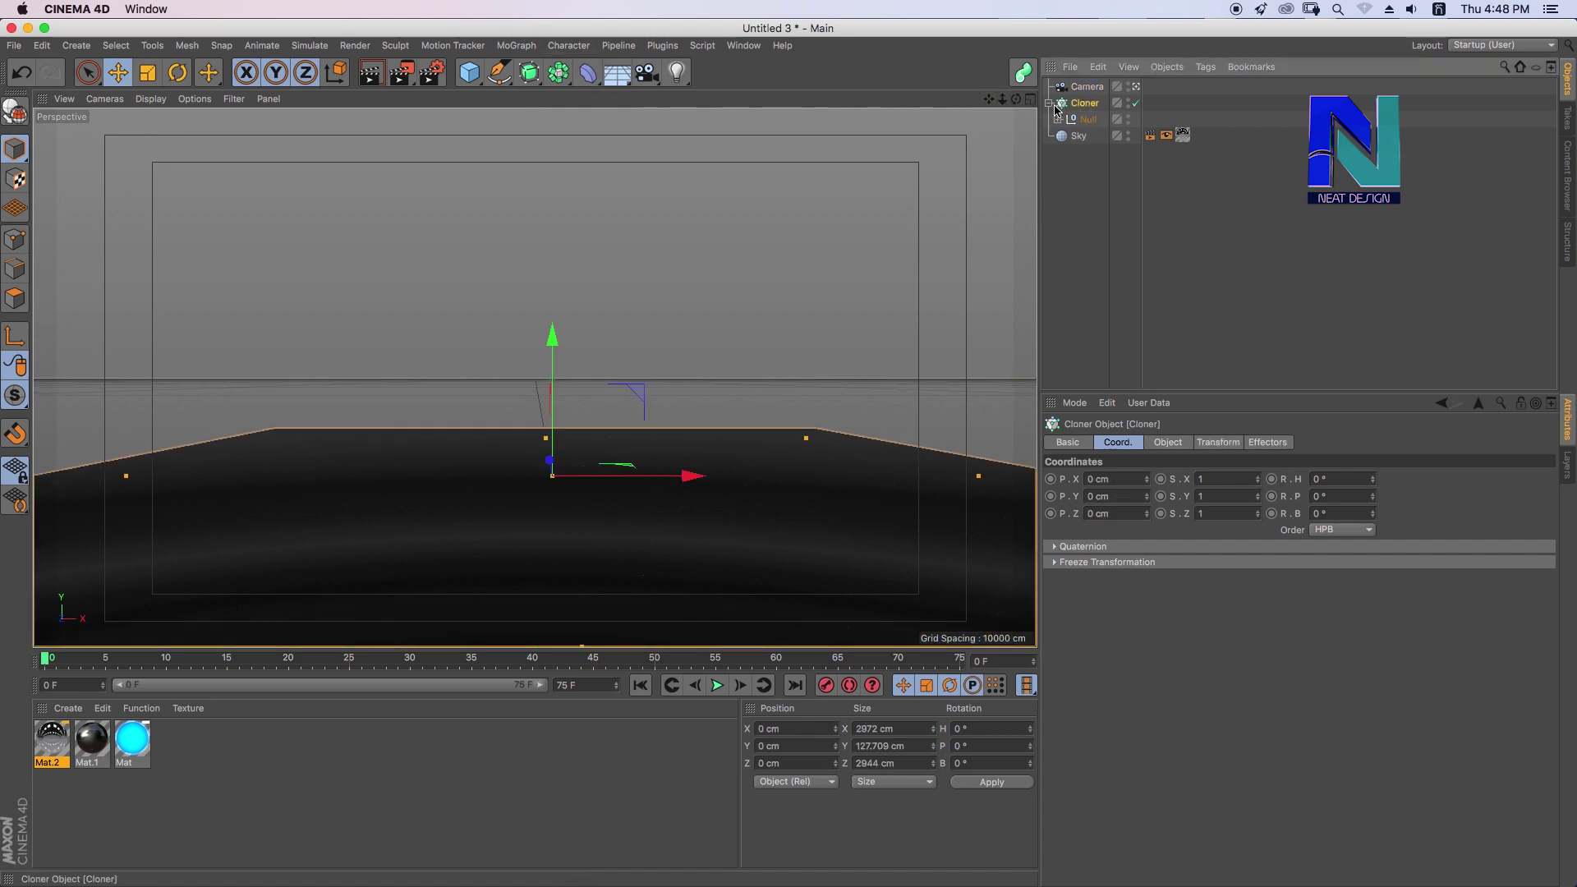
pyautogui.click(529, 49)
pyautogui.moveTo(542, 70)
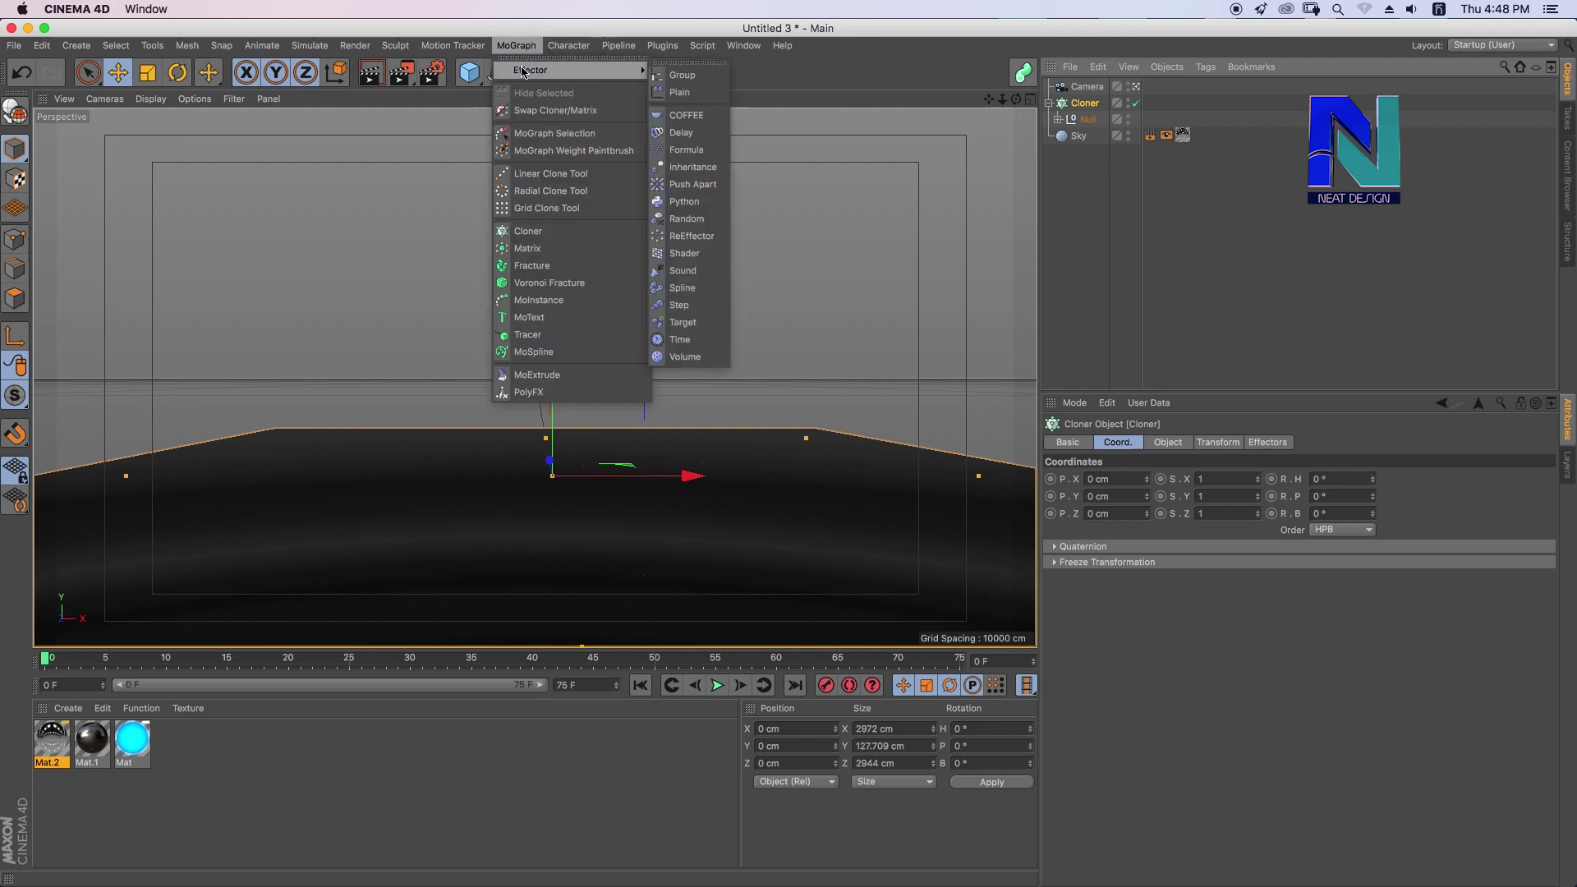
# Add a Random effector with position offsets Z 0 cm and Y 20 cm, and render a preview
pyautogui.click(698, 218)
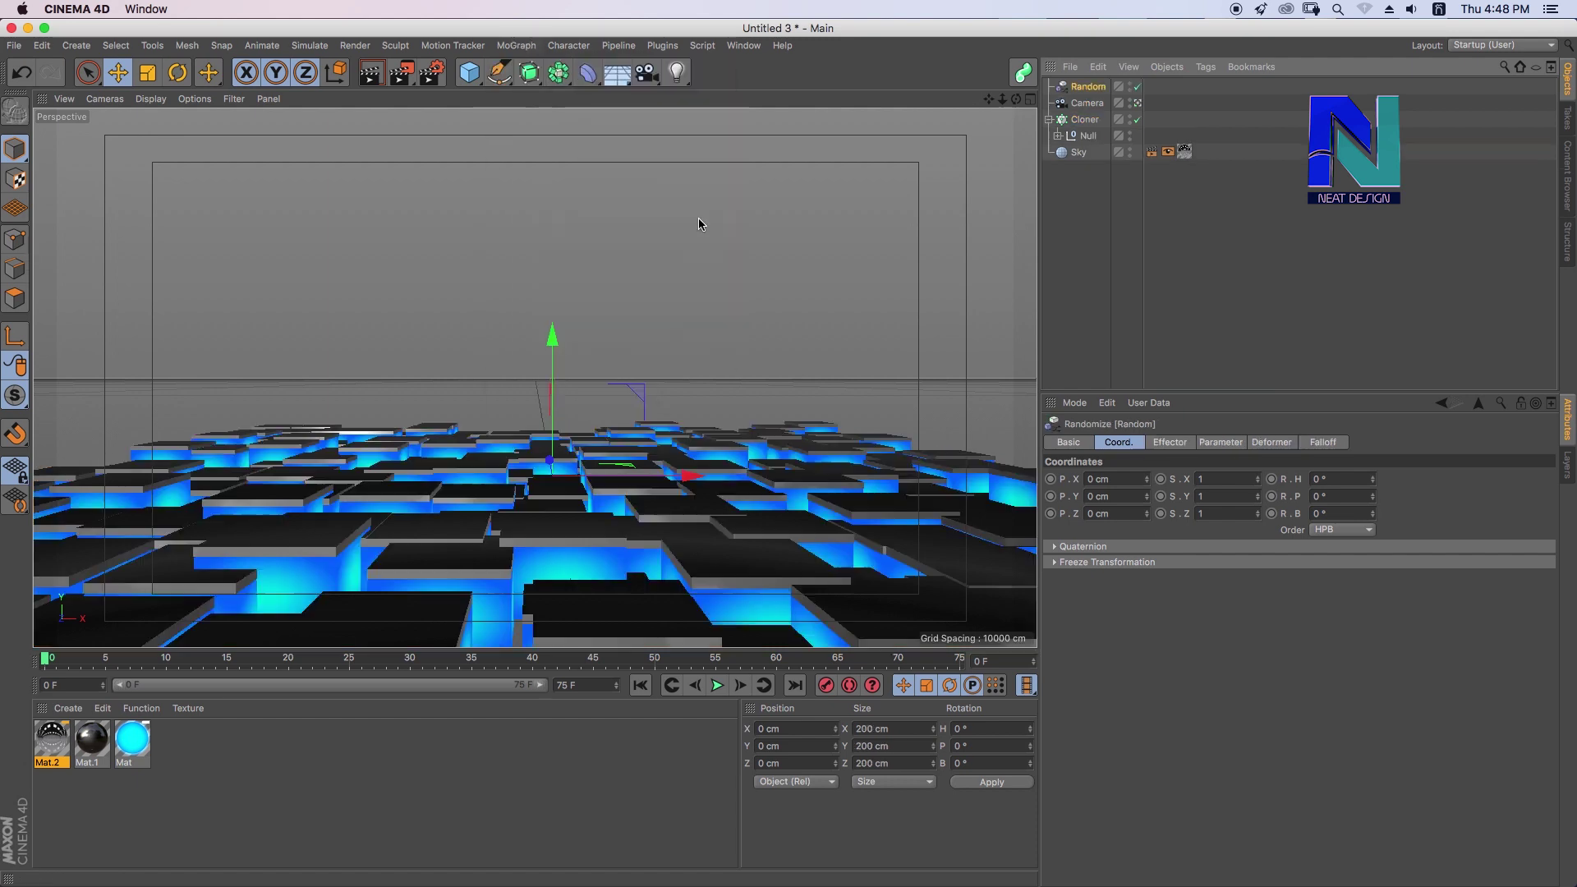
pyautogui.click(371, 73)
pyautogui.click(1169, 442)
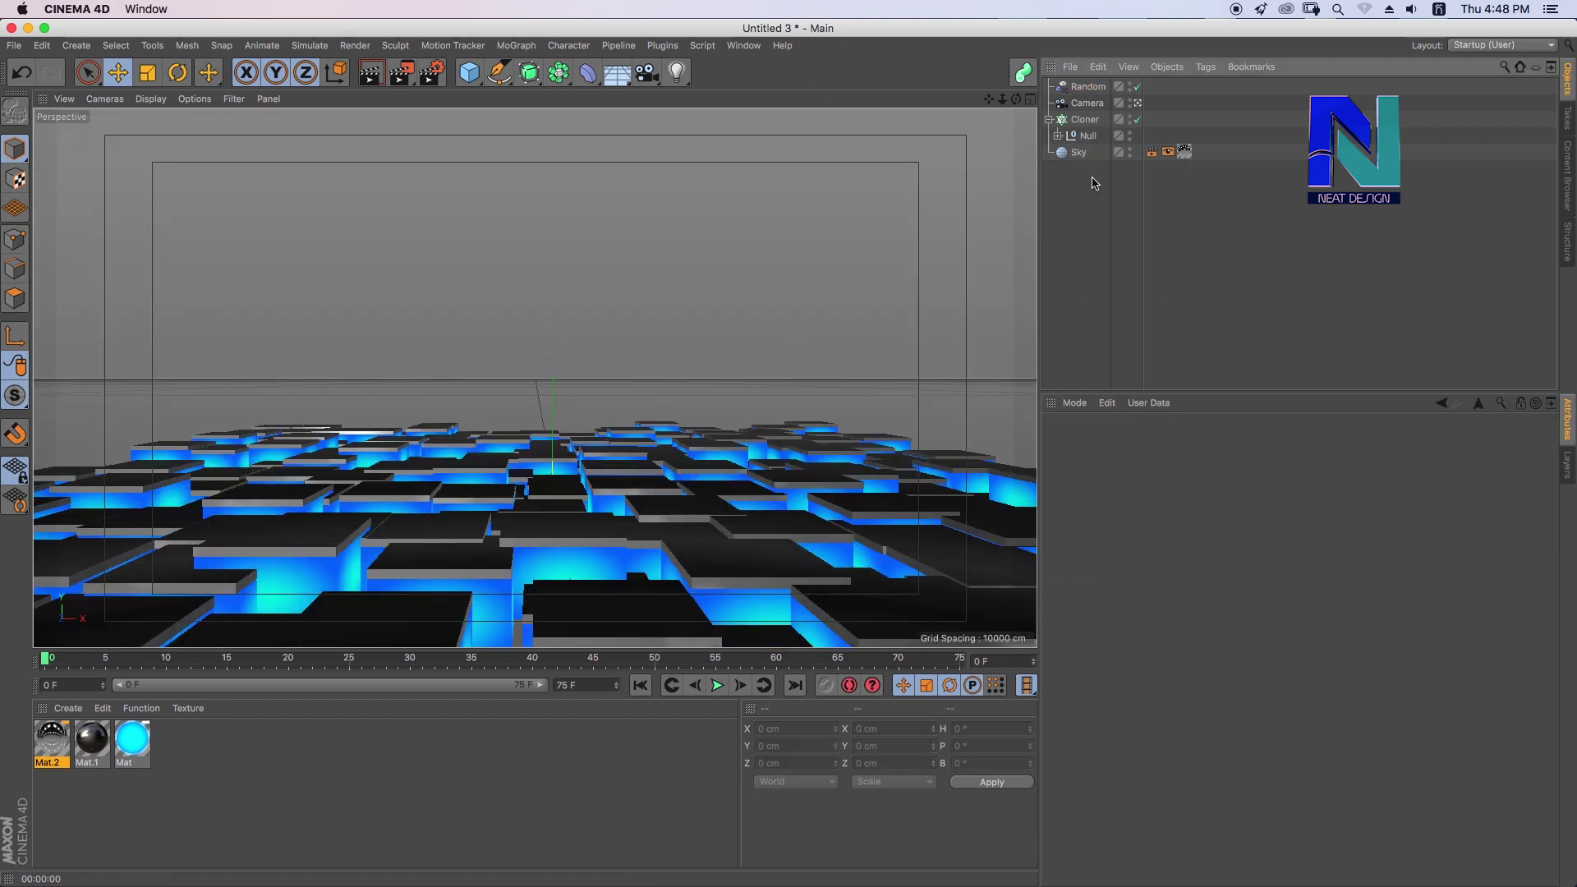
pyautogui.click(1215, 445)
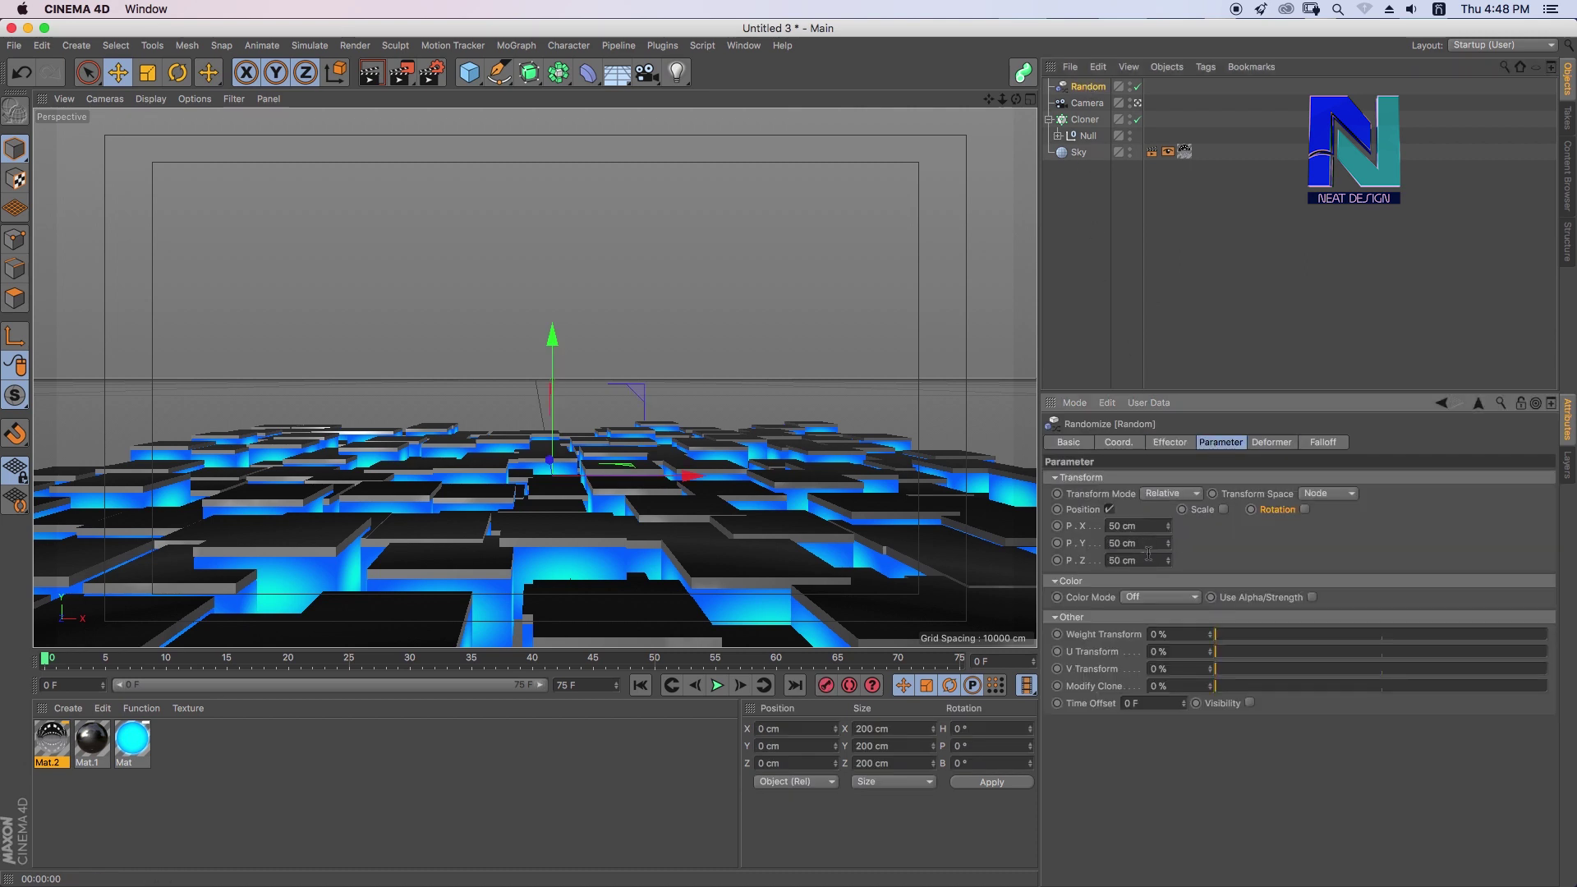
pyautogui.click(1117, 561)
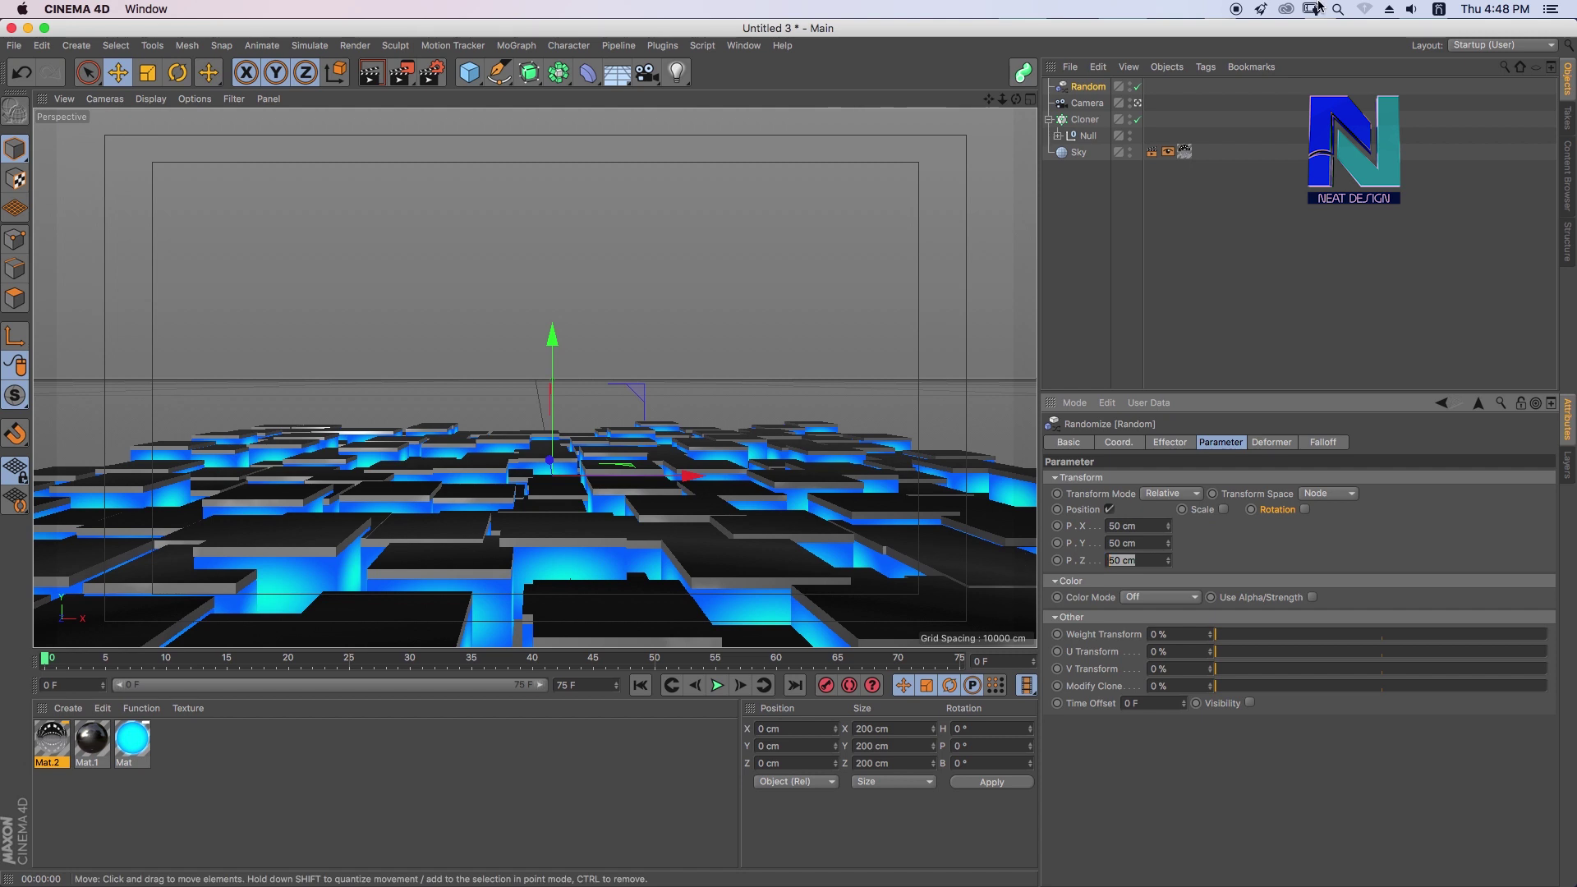
pyautogui.write('0')
pyautogui.press('Return')
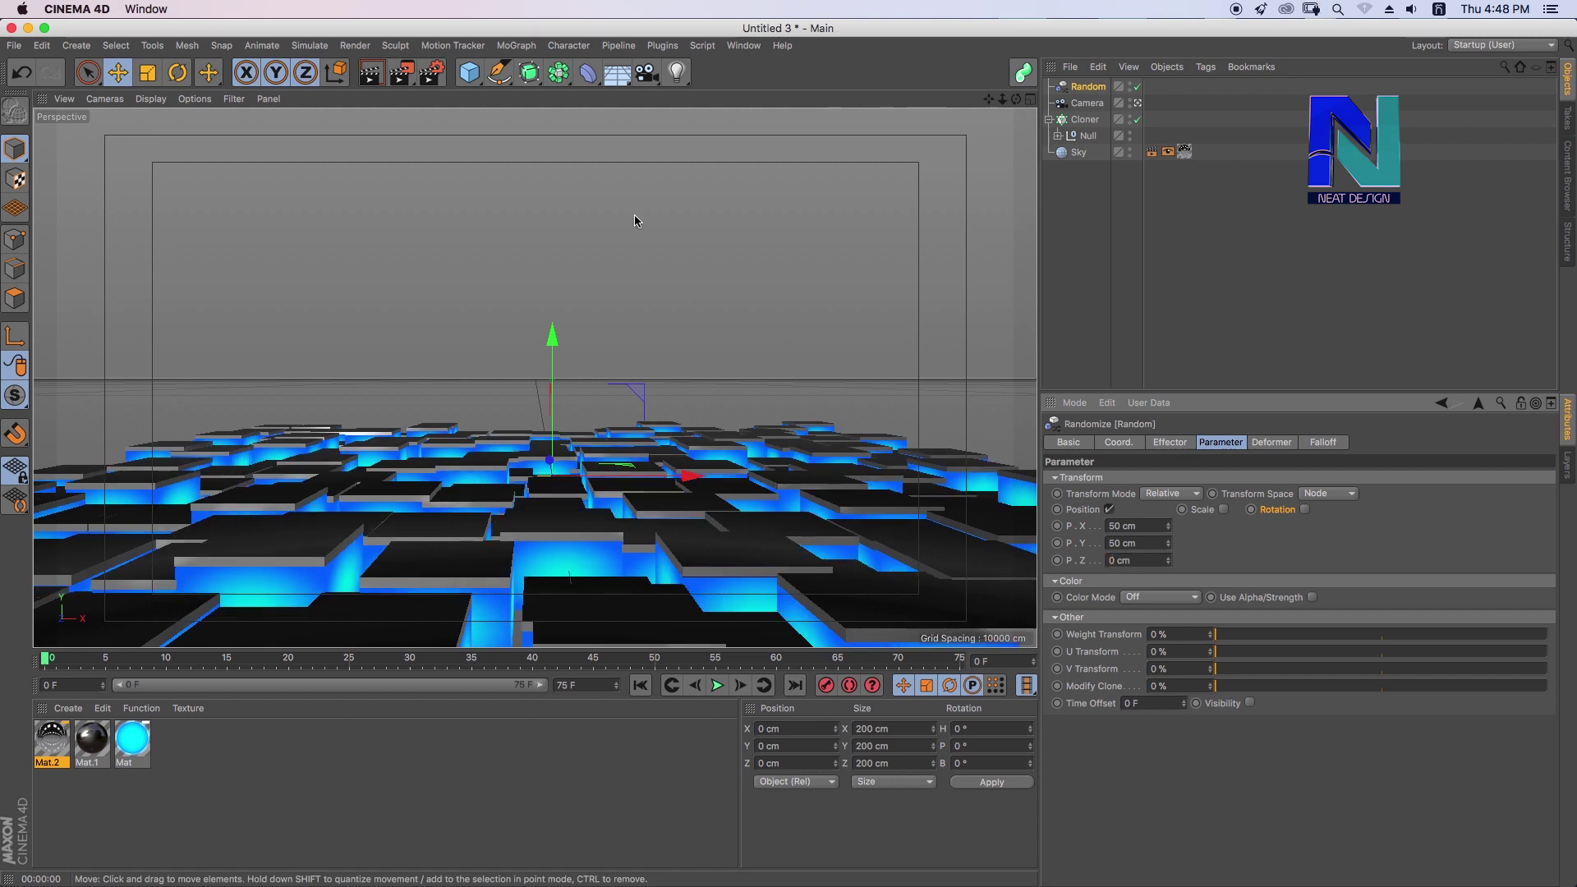
pyautogui.click(1111, 543)
pyautogui.write('20')
pyautogui.press('Return')
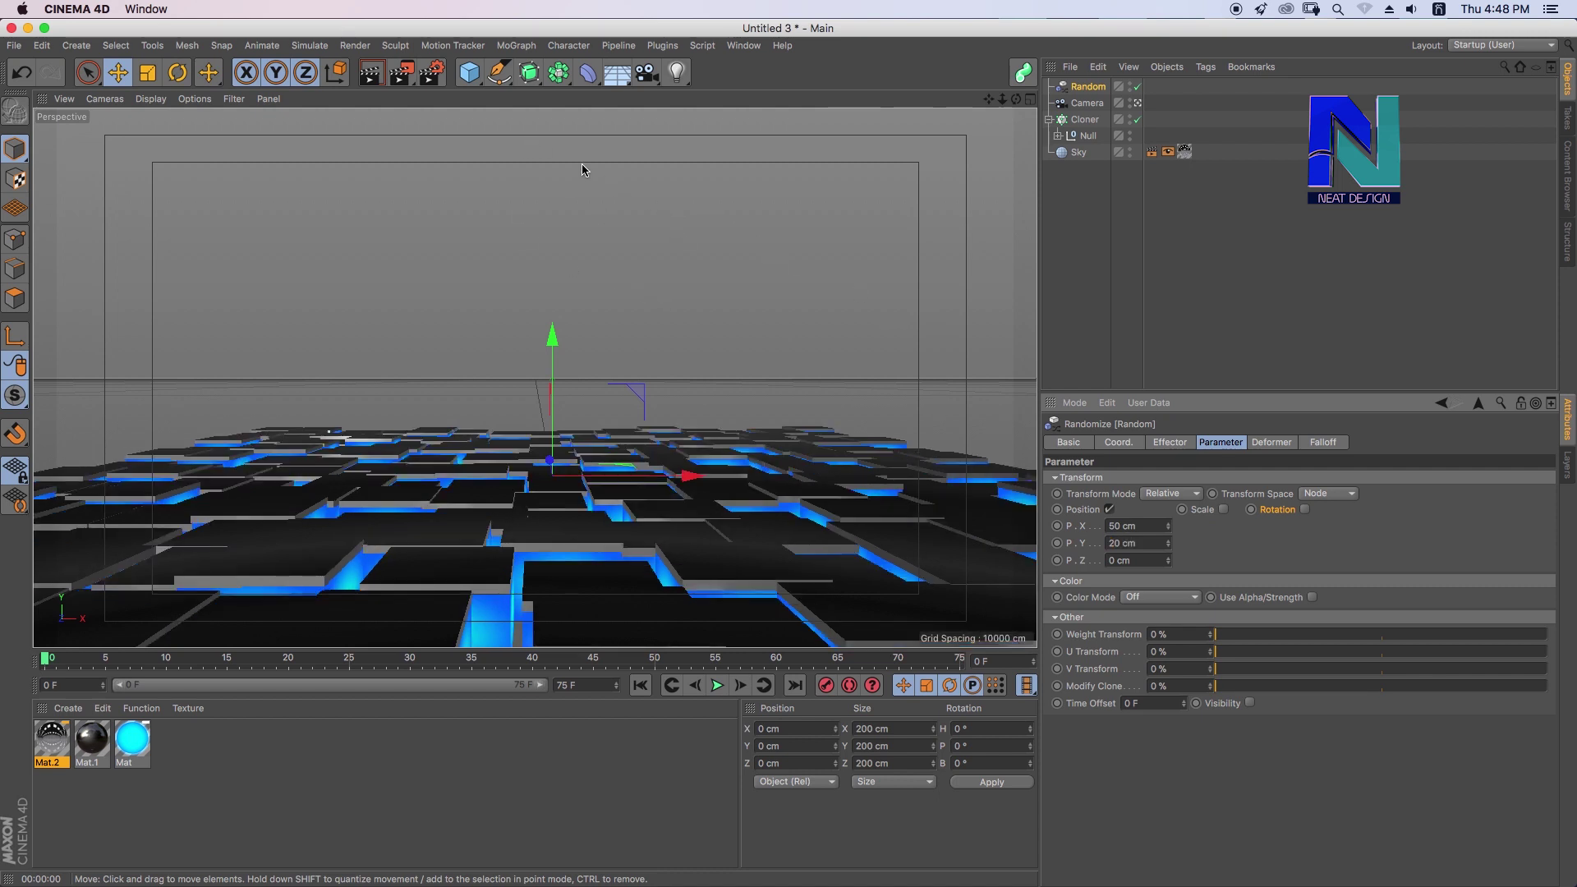
pyautogui.click(370, 72)
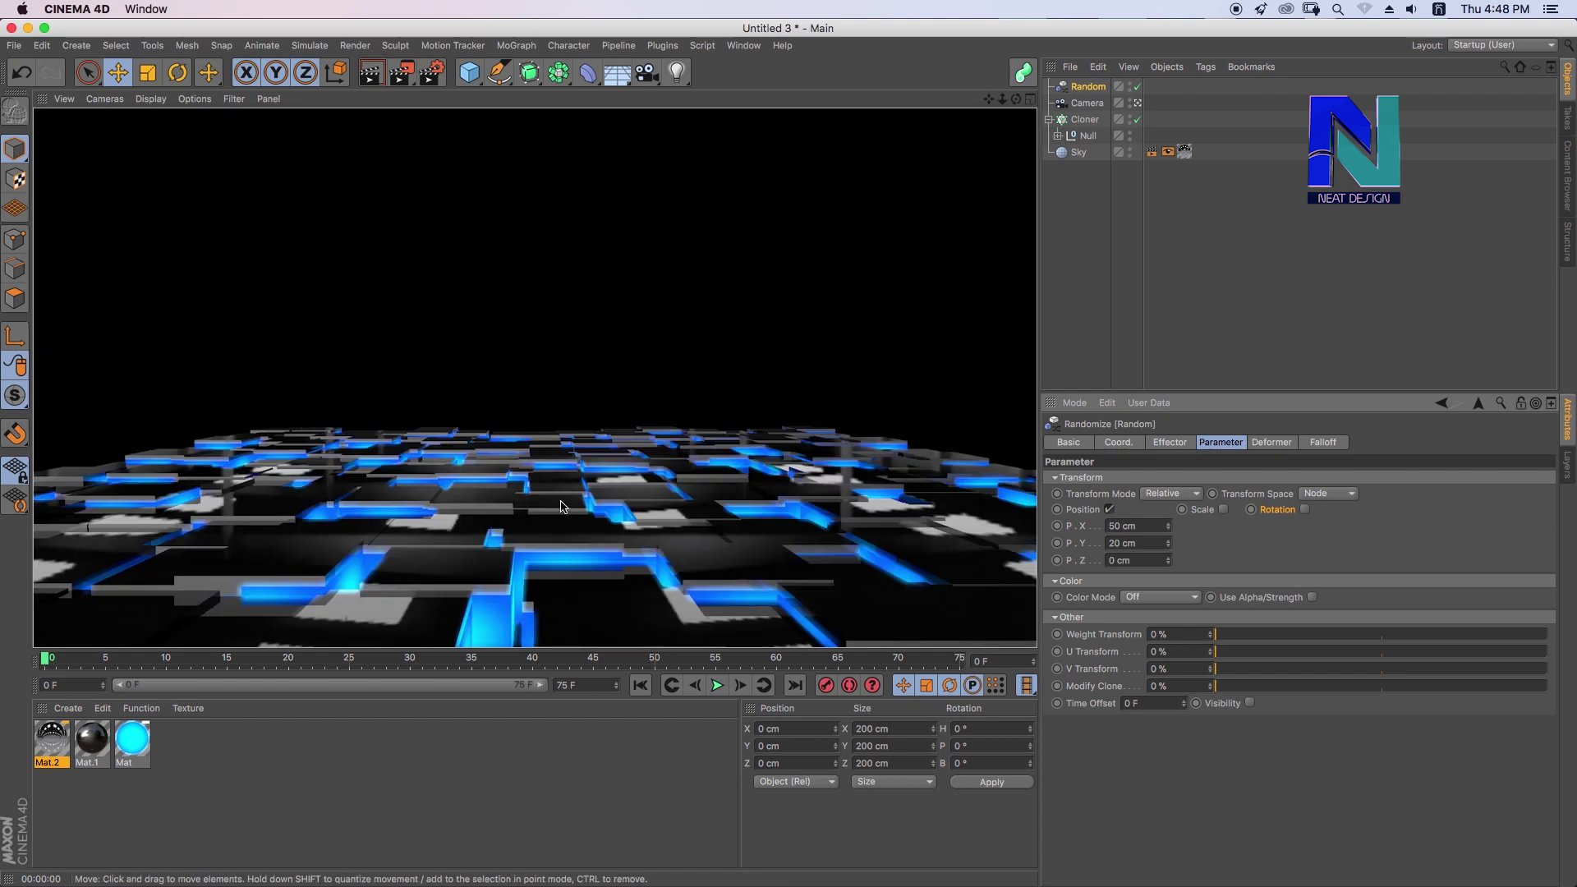
# Add a light and set both its type and shadow to Area
pyautogui.click(675, 75)
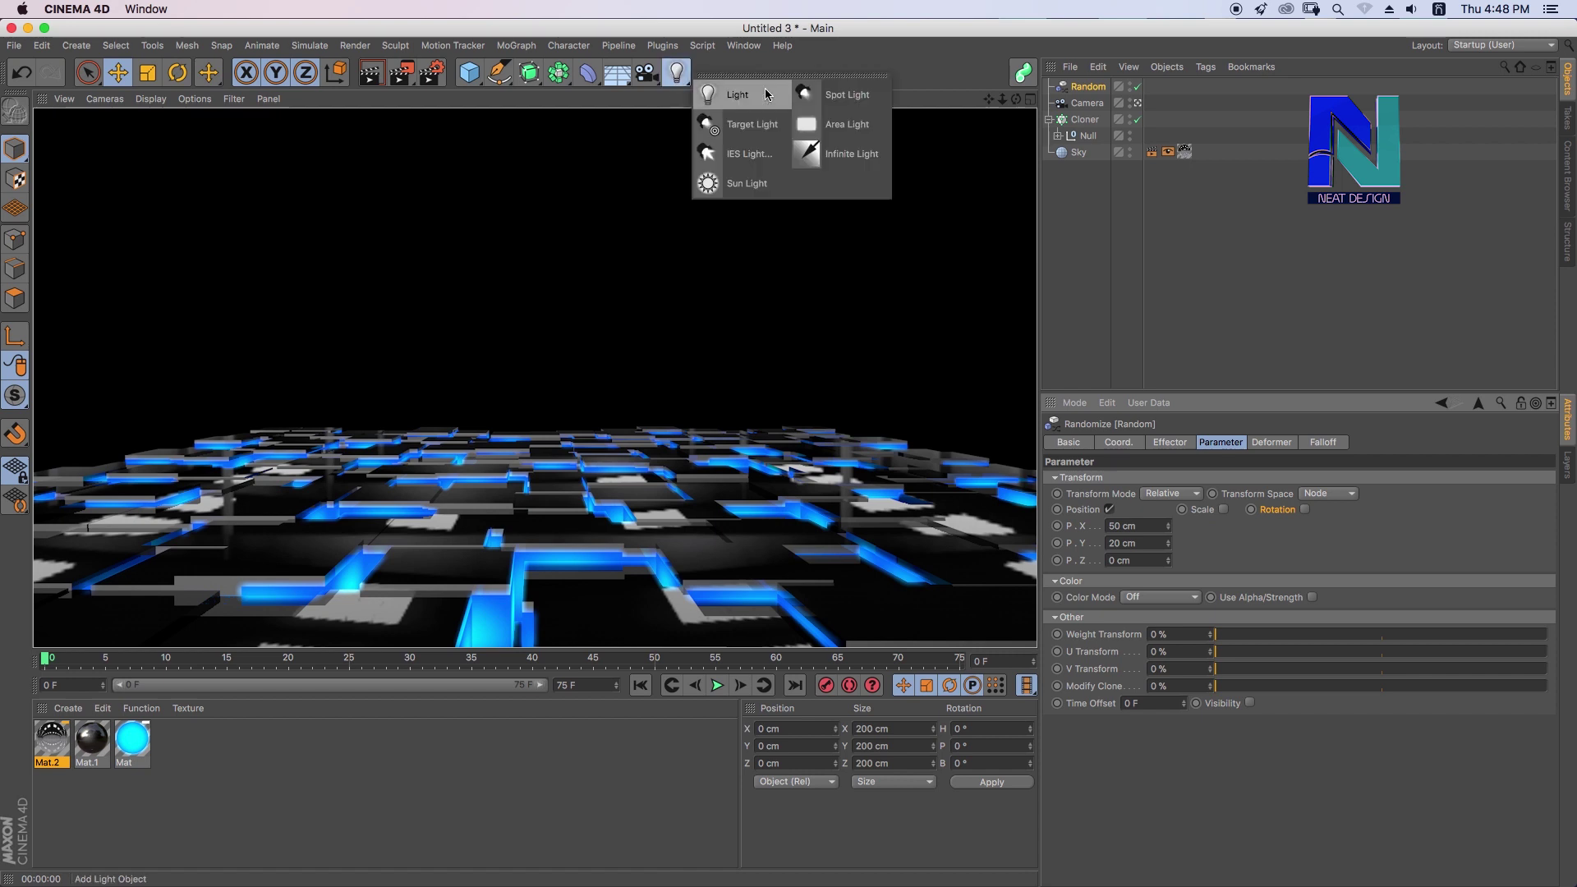
pyautogui.click(764, 94)
pyautogui.click(1138, 121)
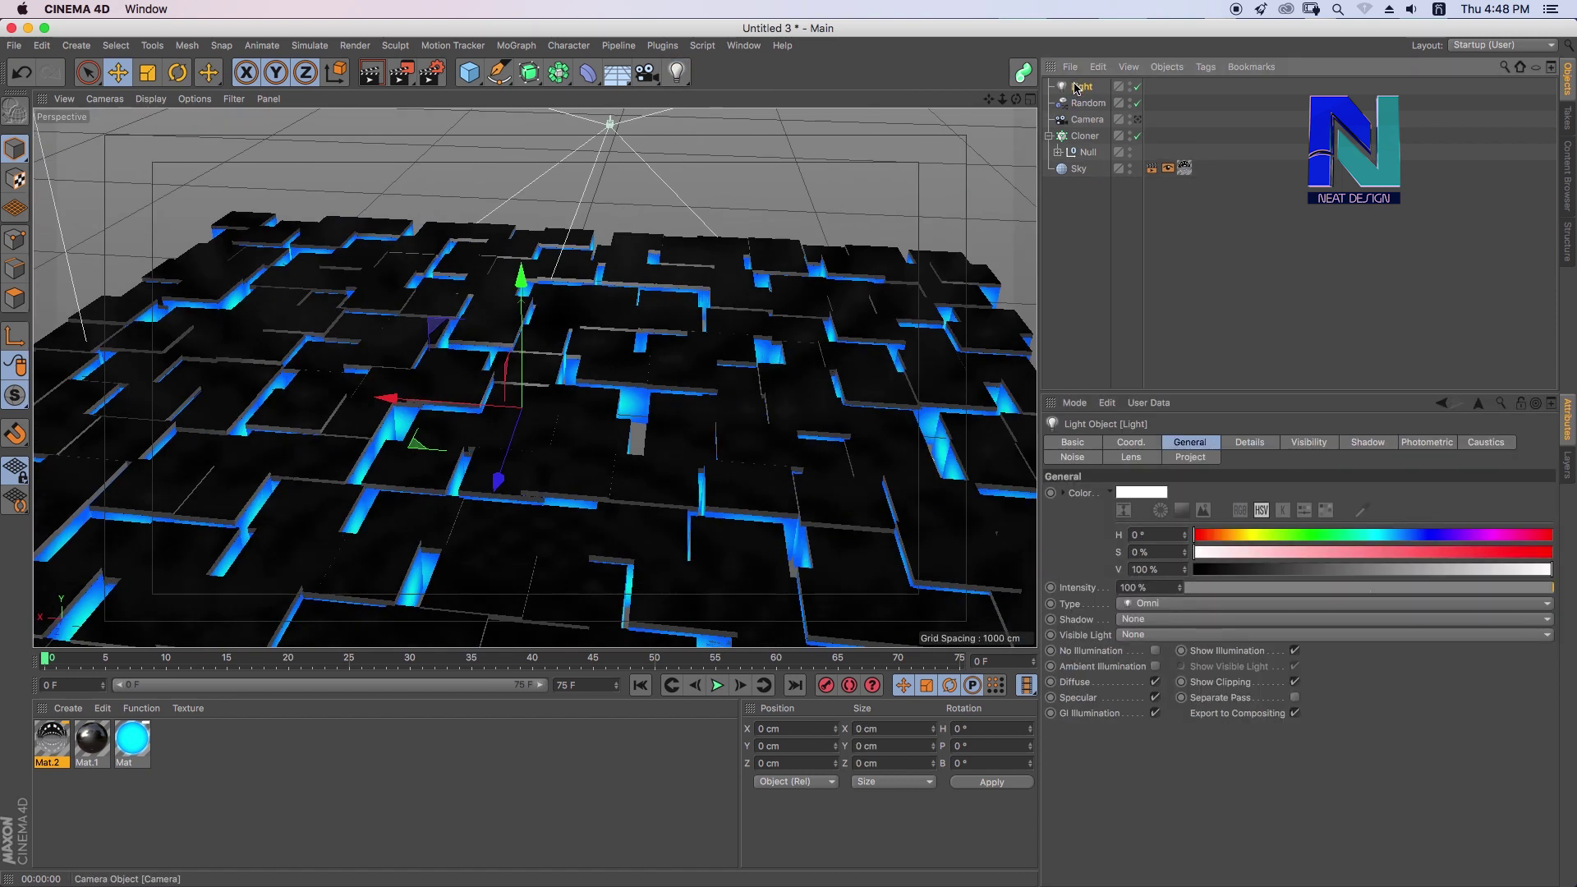
pyautogui.click(1166, 604)
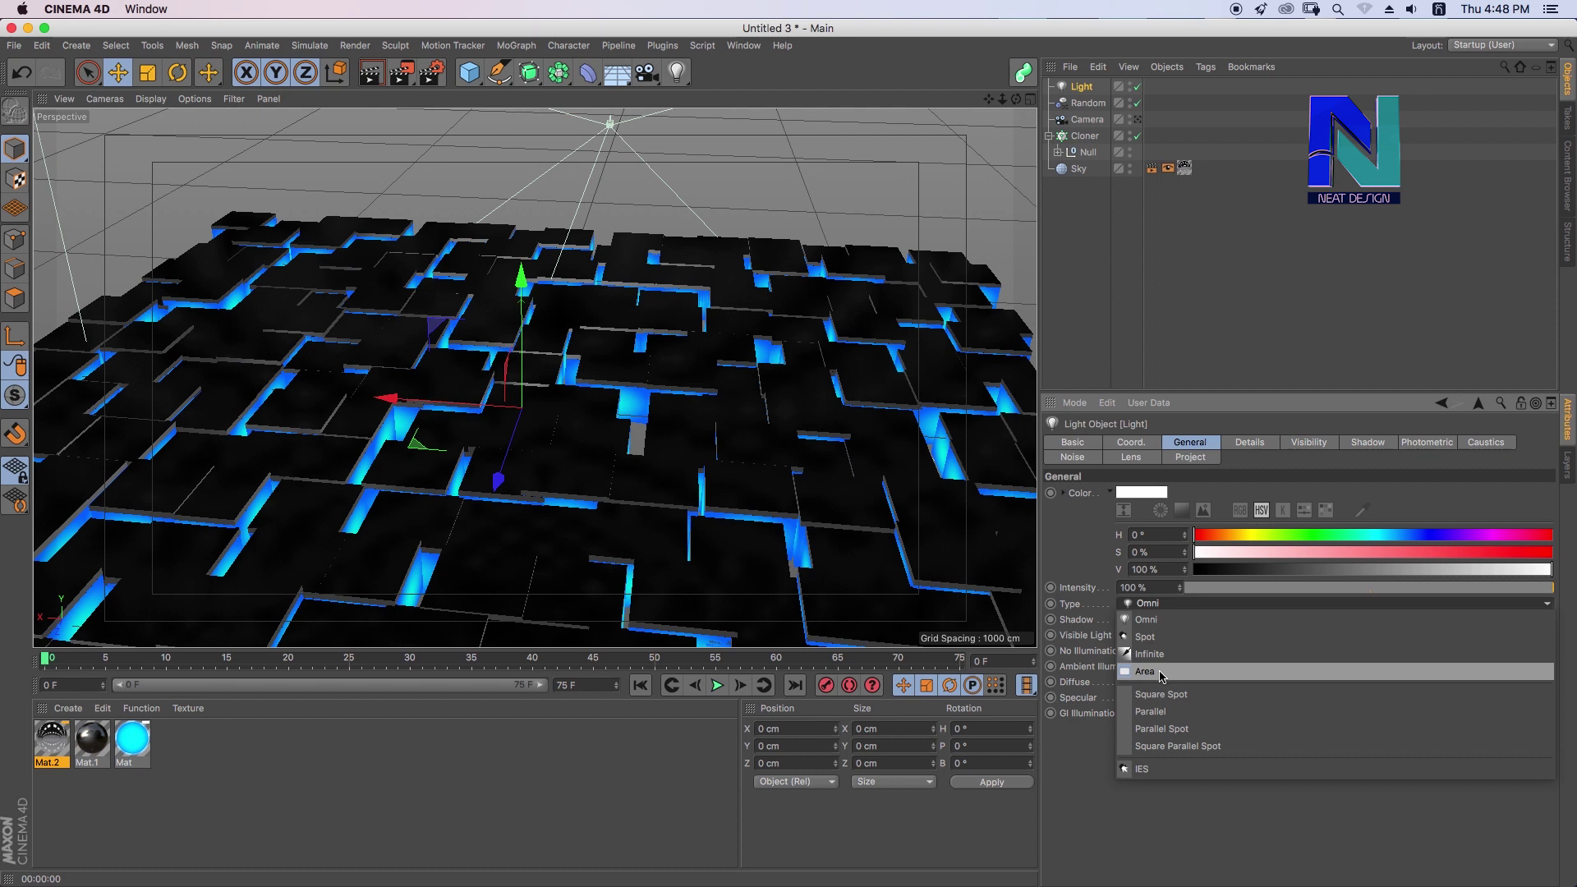
pyautogui.click(1157, 671)
pyautogui.click(1154, 619)
pyautogui.click(1161, 688)
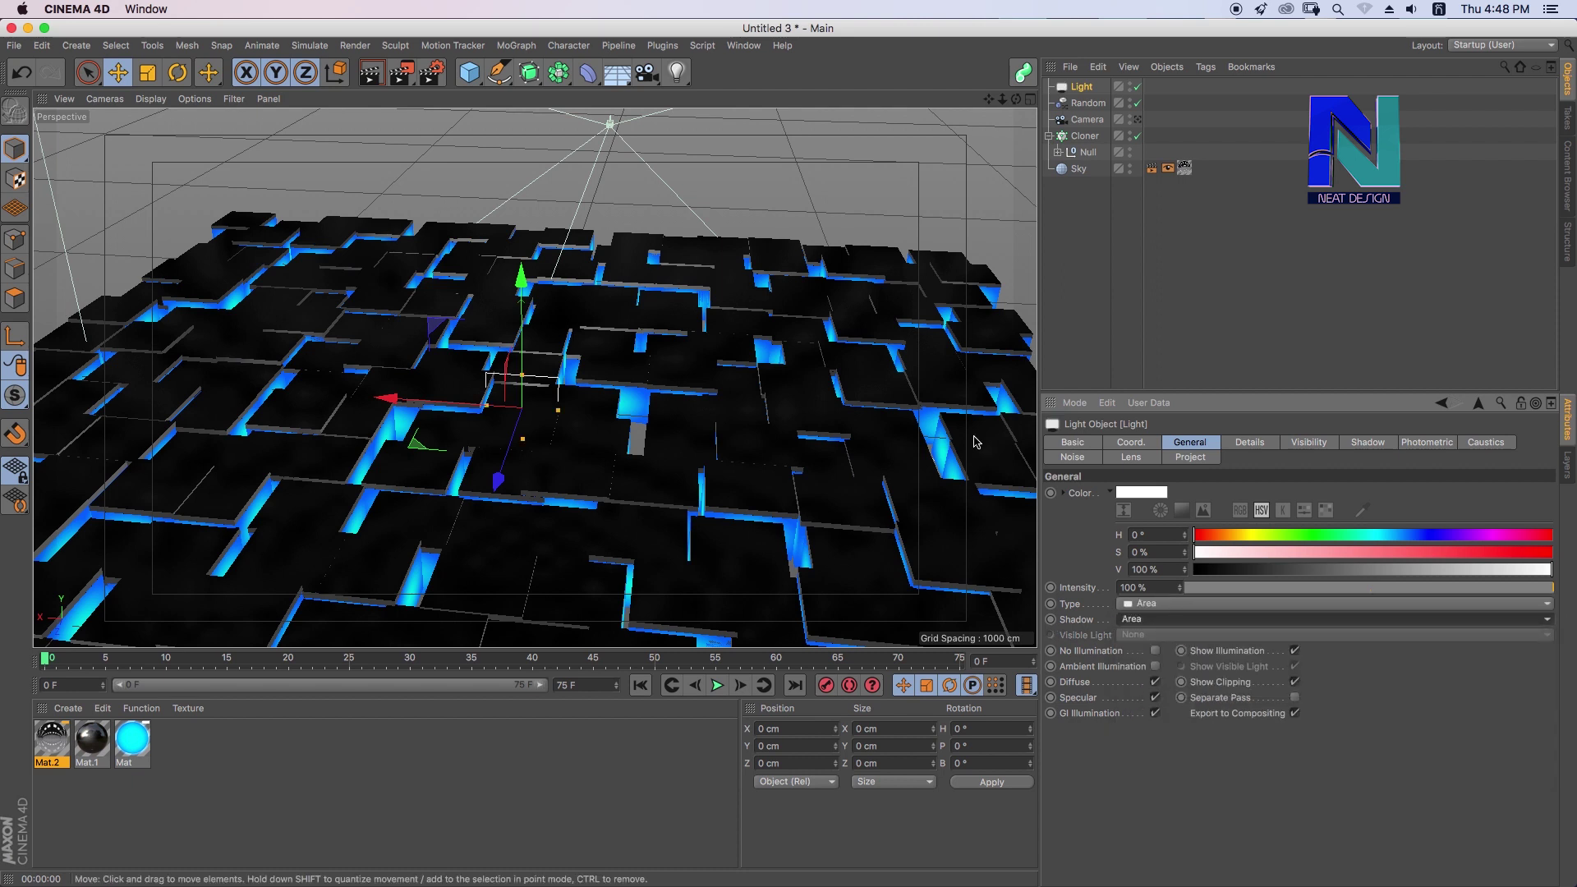
# Enlarge the area light over the cube floor and move it back to Z -3033 cm
pyautogui.moveTo(1002, 98); pyautogui.dragTo(971, 302)
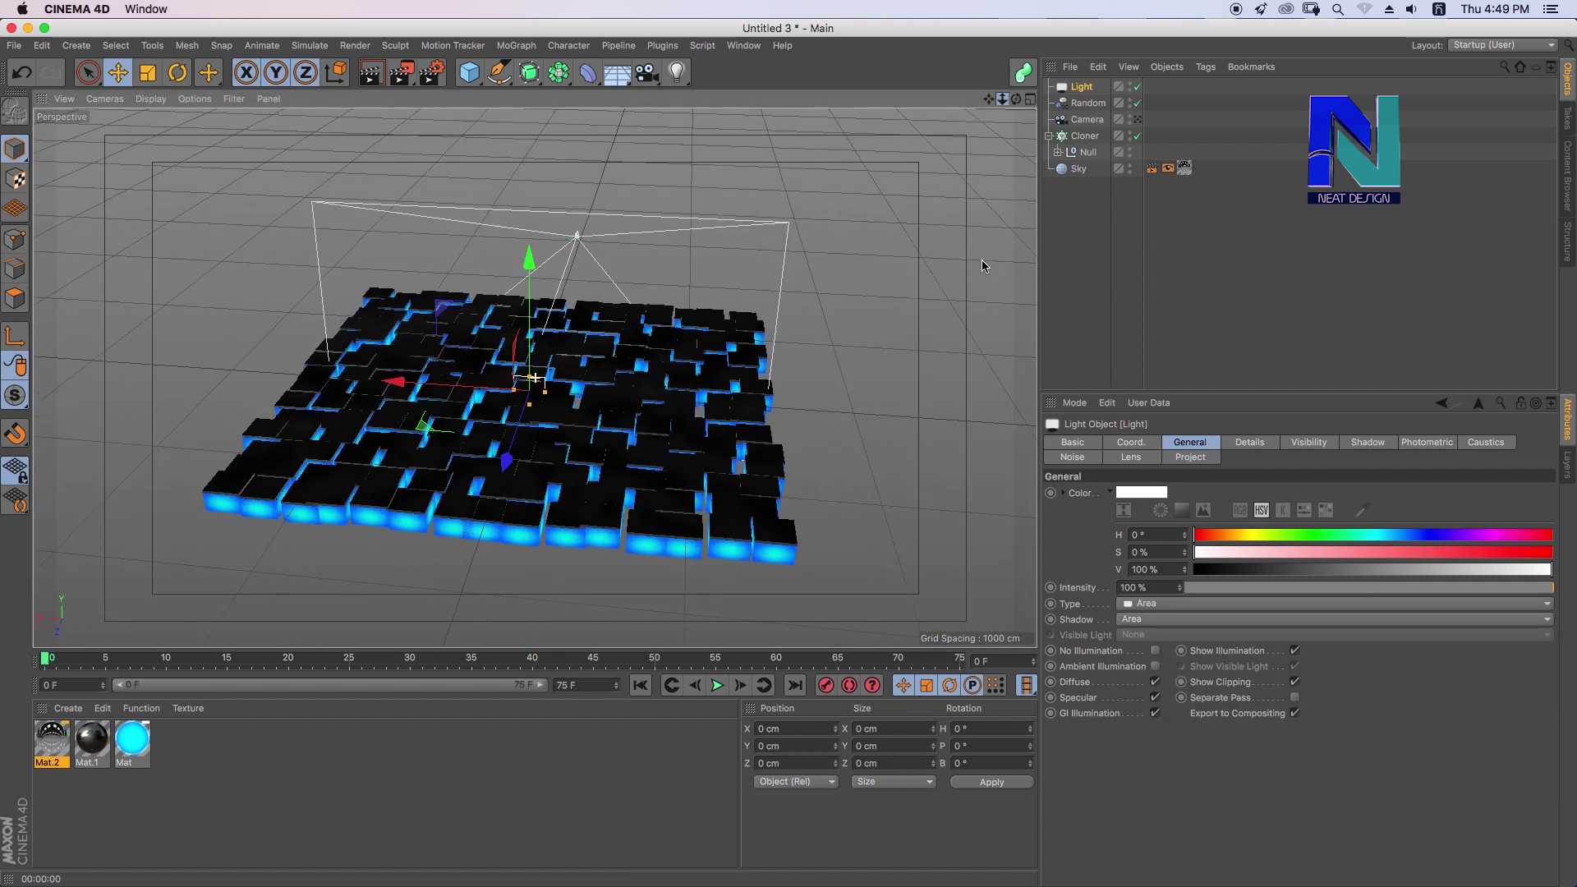
pyautogui.click(1030, 99)
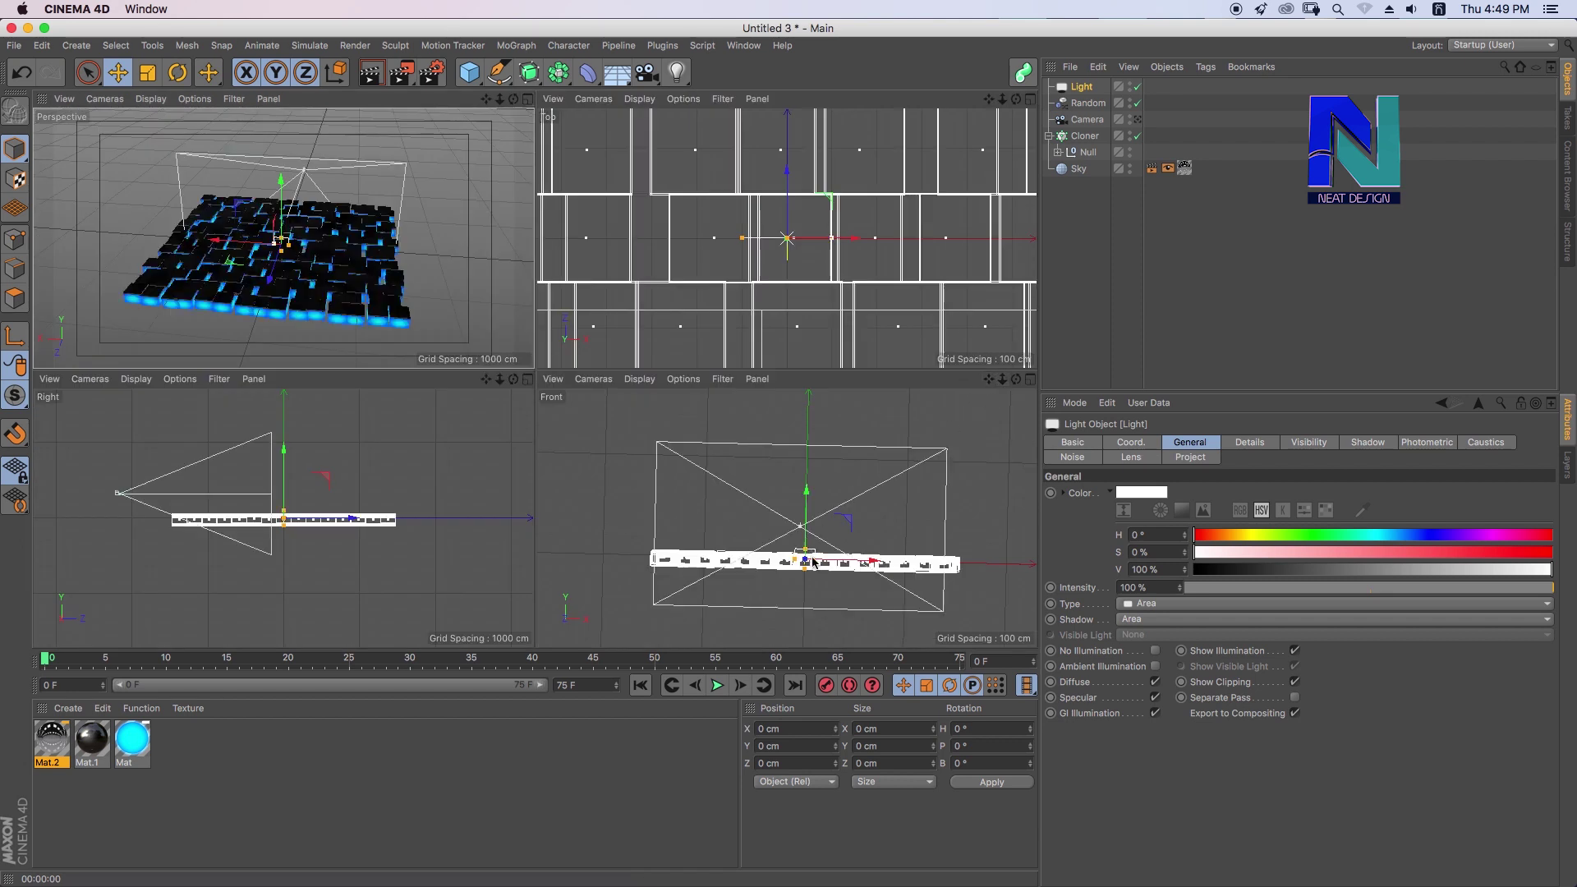
pyautogui.moveTo(812, 562); pyautogui.dragTo(805, 480)
pyautogui.moveTo(342, 520); pyautogui.dragTo(67, 480)
pyautogui.moveTo(1002, 99)
pyautogui.mouseDown()
pyautogui.moveTo(1011, 306)
pyautogui.moveTo(1014, 283)
pyautogui.mouseUp()
pyautogui.moveTo(848, 359); pyautogui.dragTo(786, 346)
pyautogui.moveTo(134, 508); pyautogui.dragTo(151, 513)
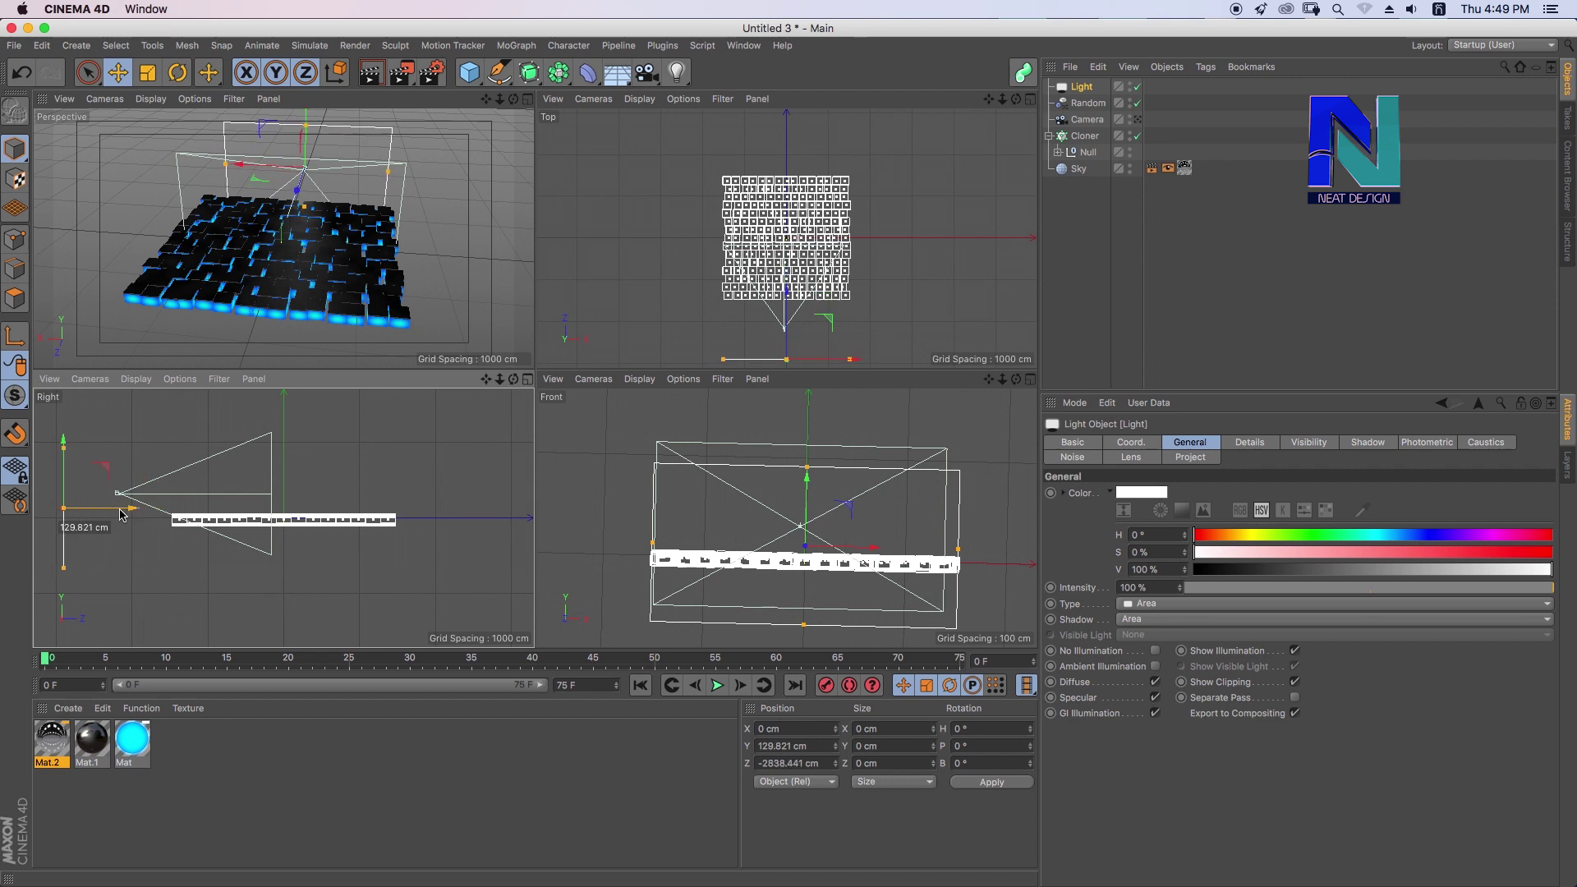
pyautogui.moveTo(151, 513); pyautogui.dragTo(104, 509)
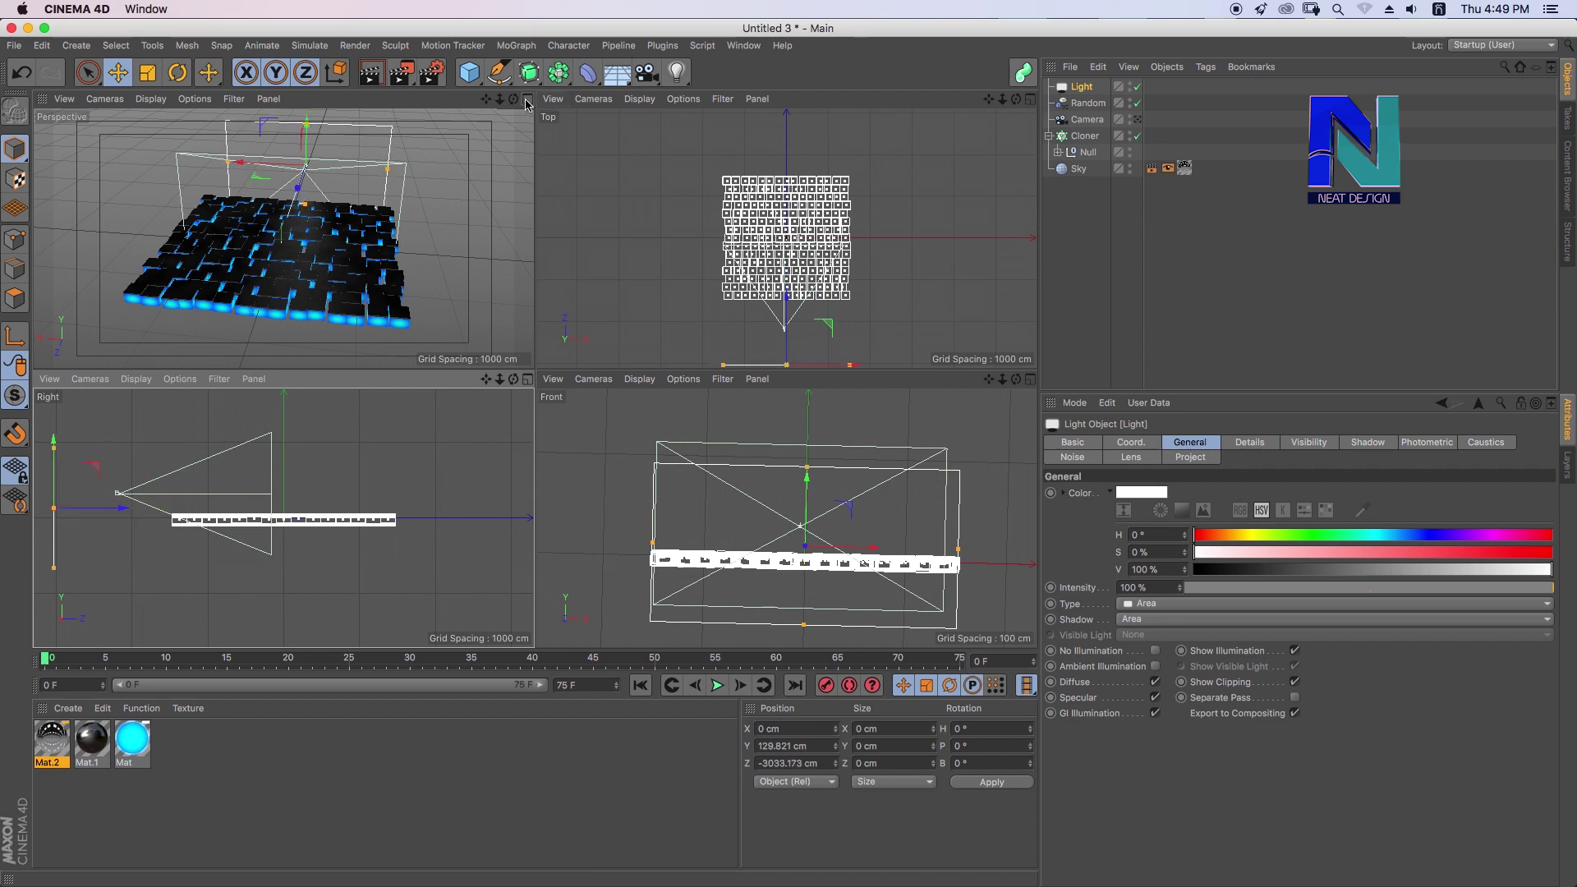
# Render a preview of the lit floor through the scene camera
pyautogui.click(526, 100)
pyautogui.moveTo(1015, 99)
pyautogui.mouseDown()
pyautogui.moveTo(733, 138)
pyautogui.moveTo(1141, 122)
pyautogui.mouseUp()
pyautogui.click(1141, 122)
pyautogui.click(371, 80)
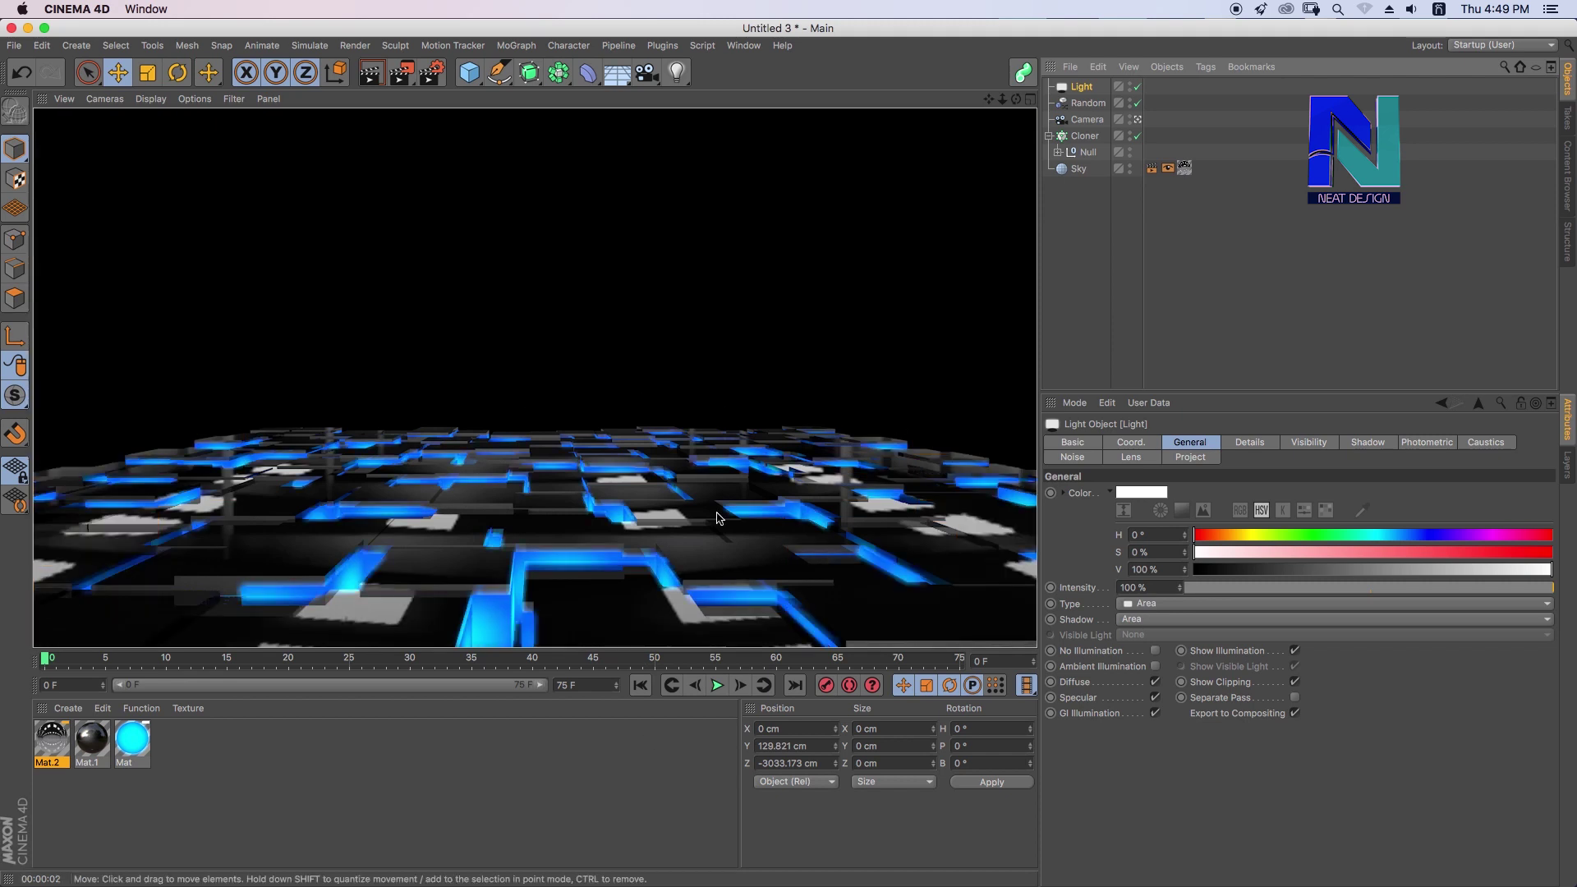
# Load a different HDR panorama into the Sky material Mat.2's luminance texture, without copying it into the project
pyautogui.click(1081, 169)
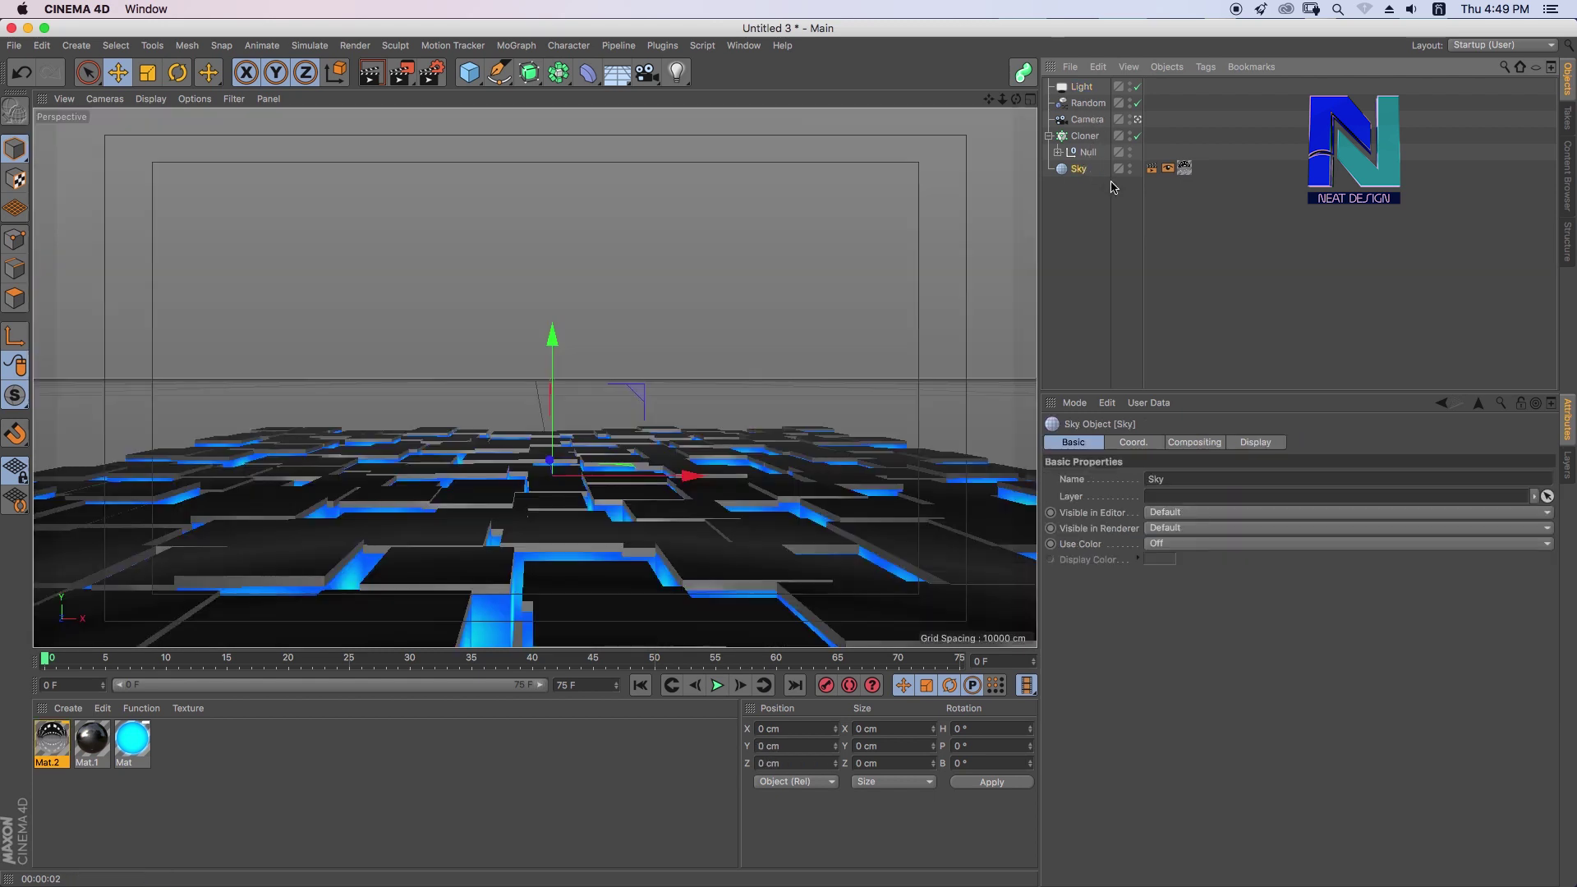
pyautogui.click(1185, 168)
pyautogui.doubleClick(43, 747)
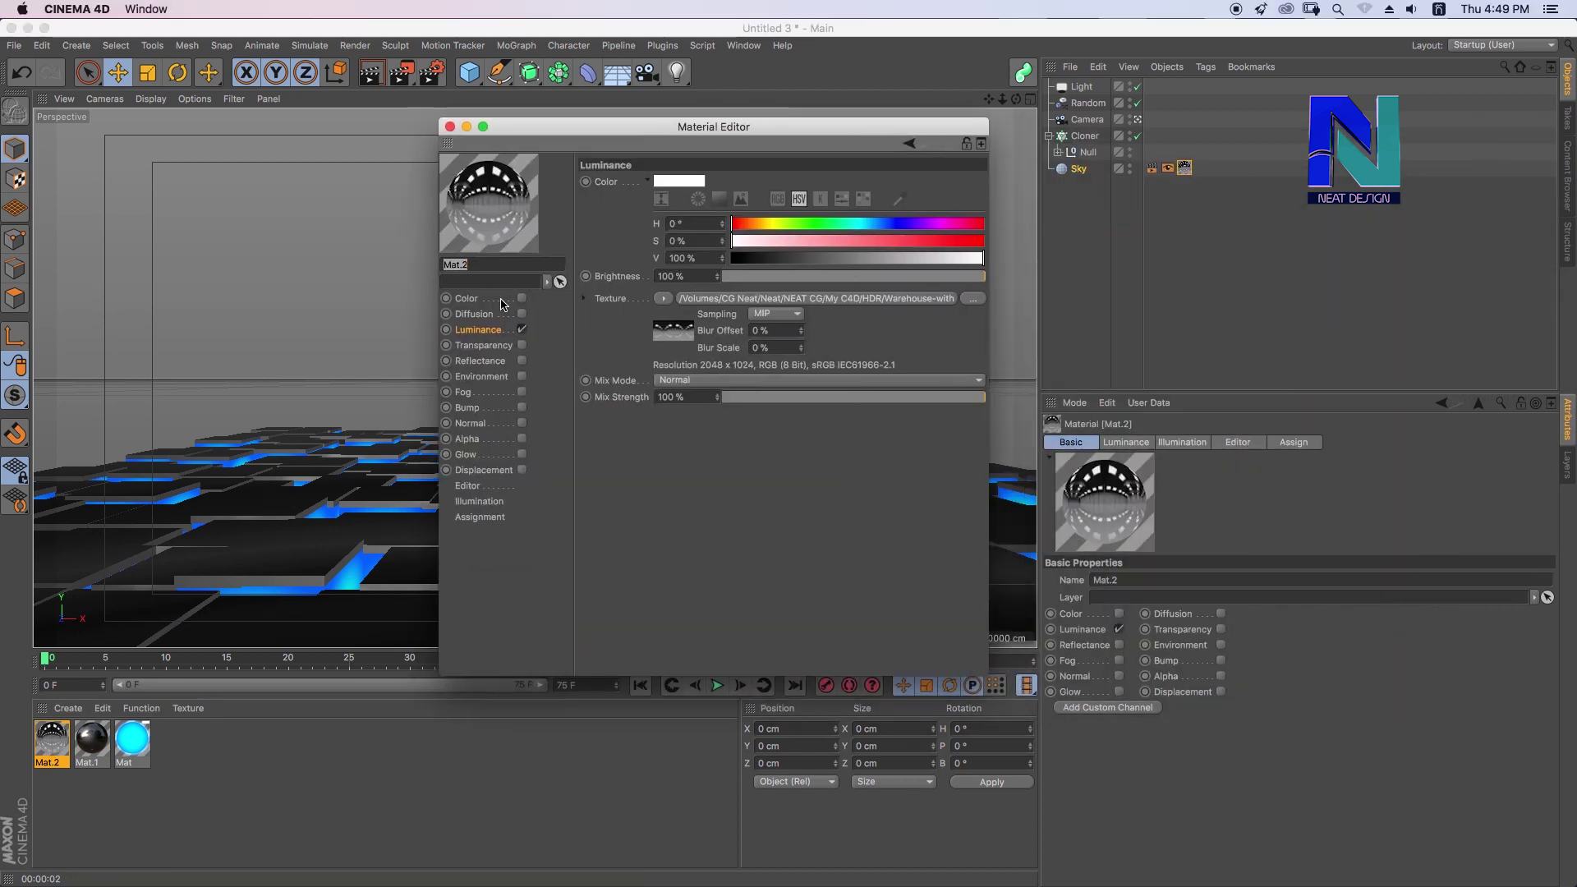
pyautogui.click(661, 298)
pyautogui.click(698, 345)
pyautogui.click(564, 232)
pyautogui.click(1308, 704)
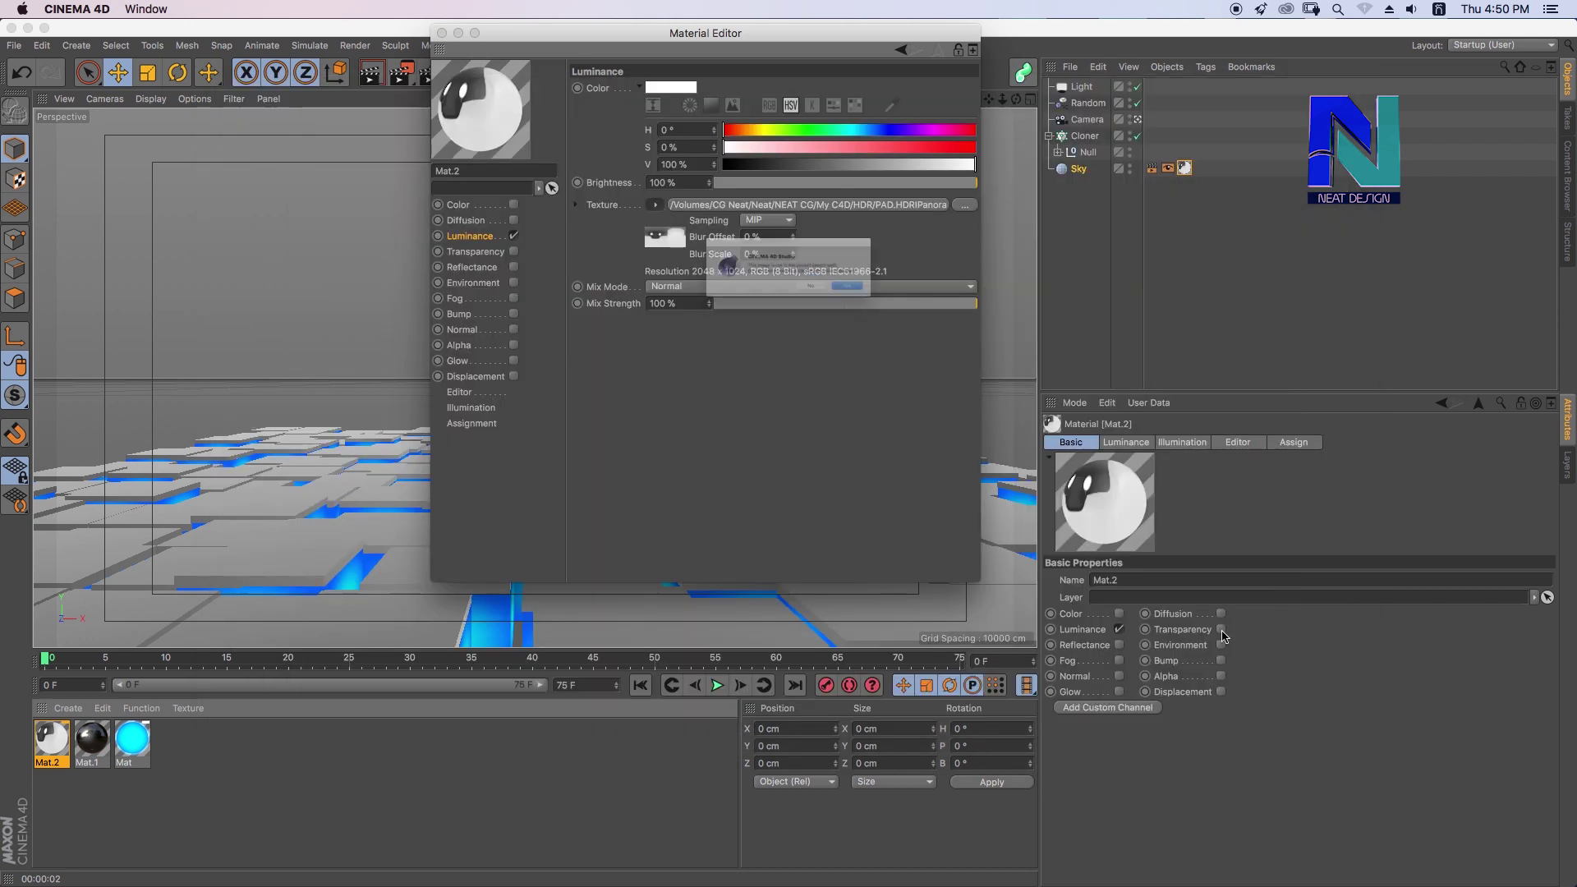
pyautogui.click(827, 305)
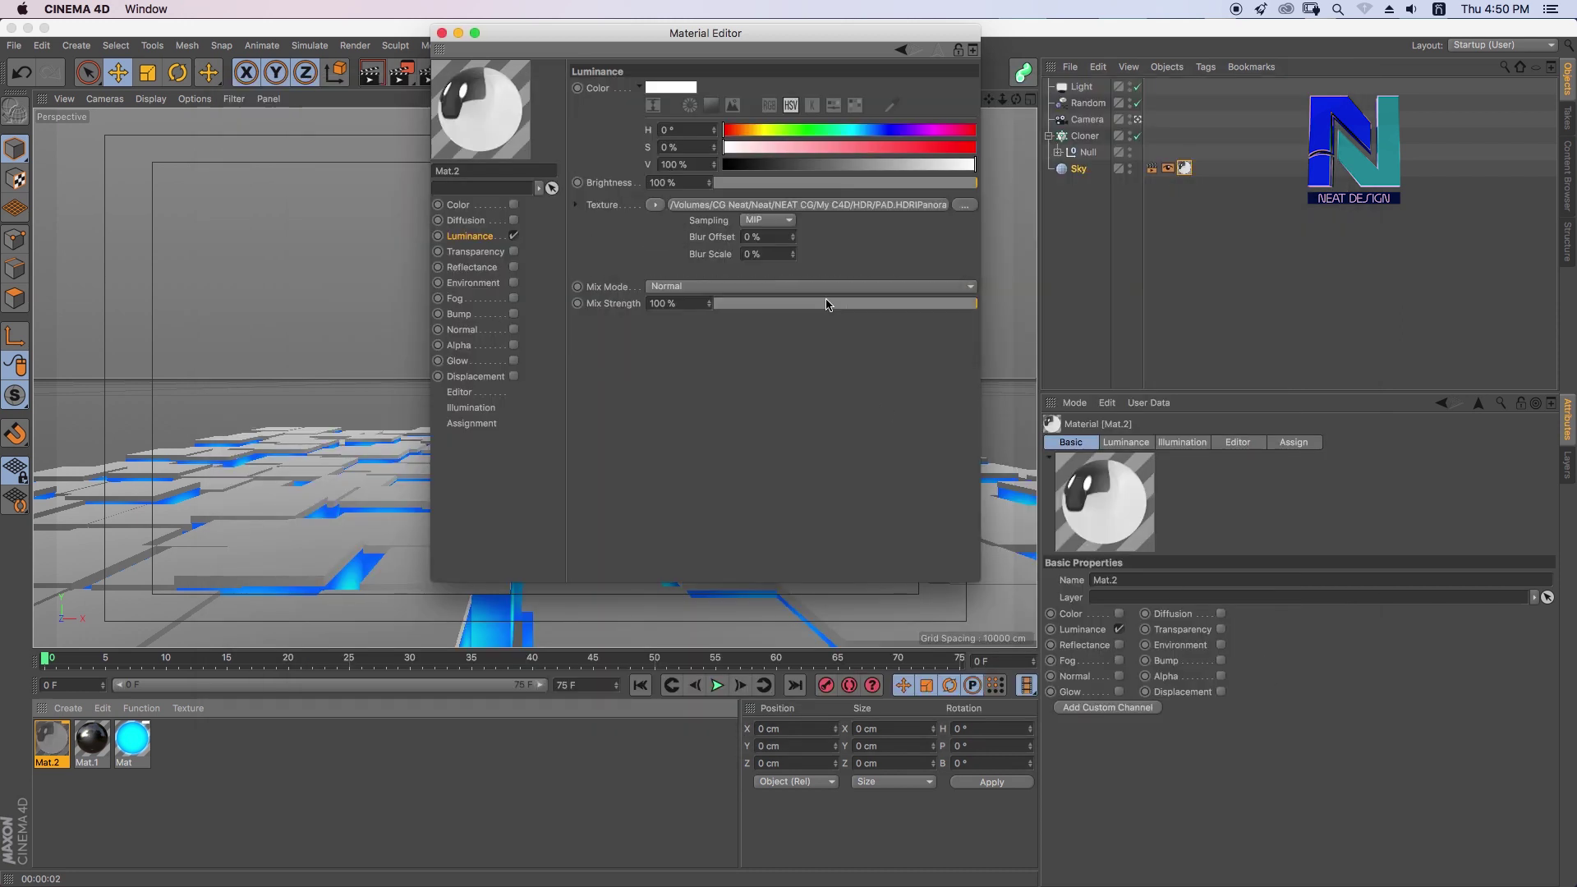
# Render a preview with the new sky and inspect the Sky's texture tag
pyautogui.click(440, 33)
pyautogui.click(371, 73)
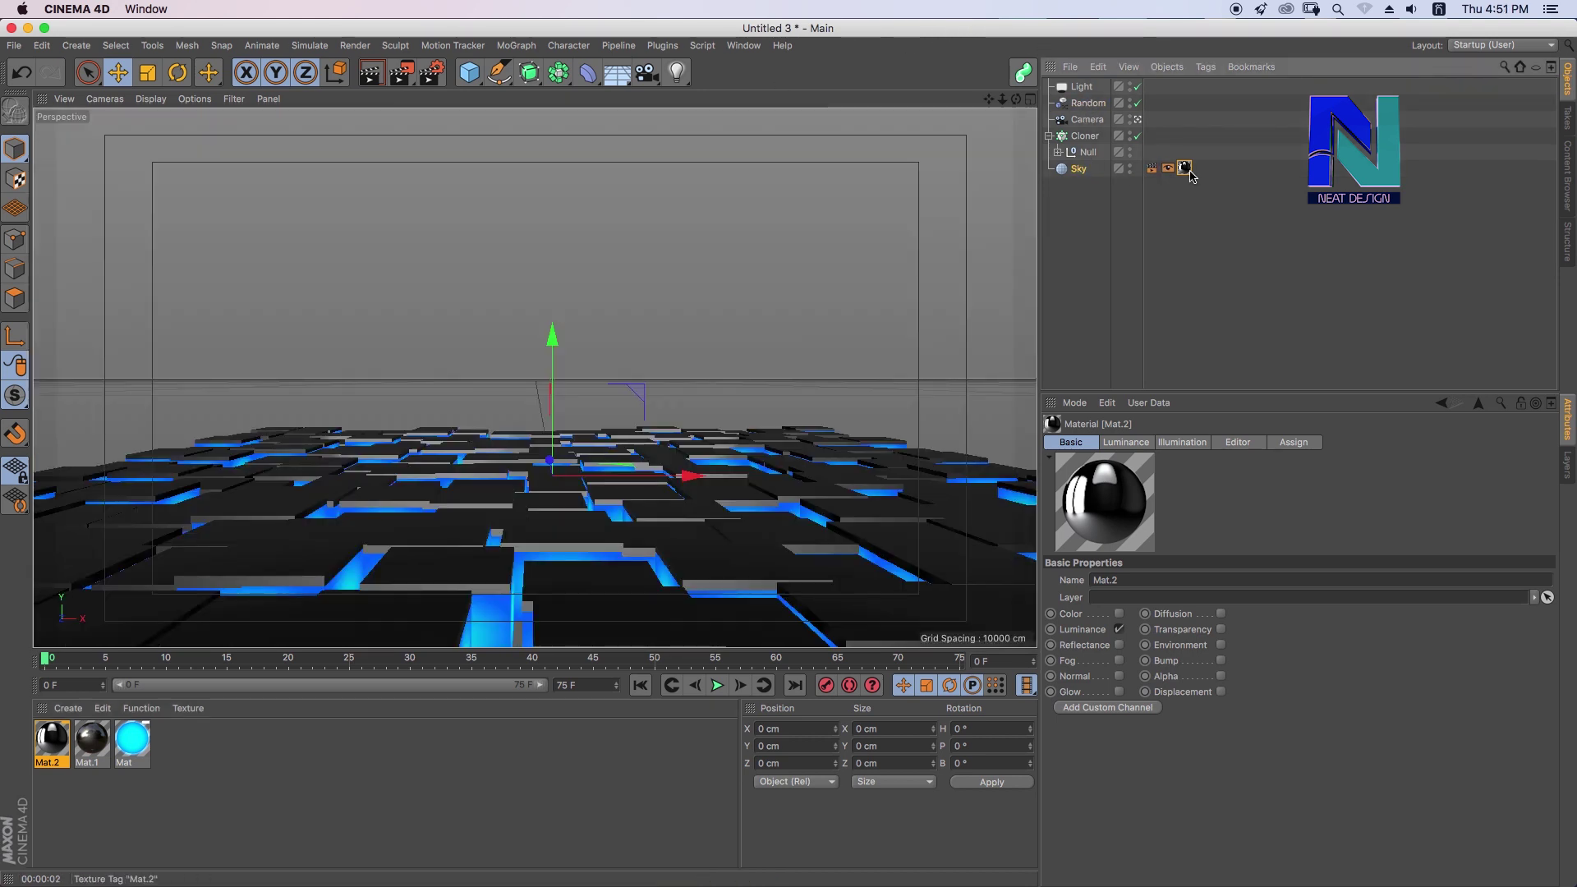
pyautogui.click(1186, 173)
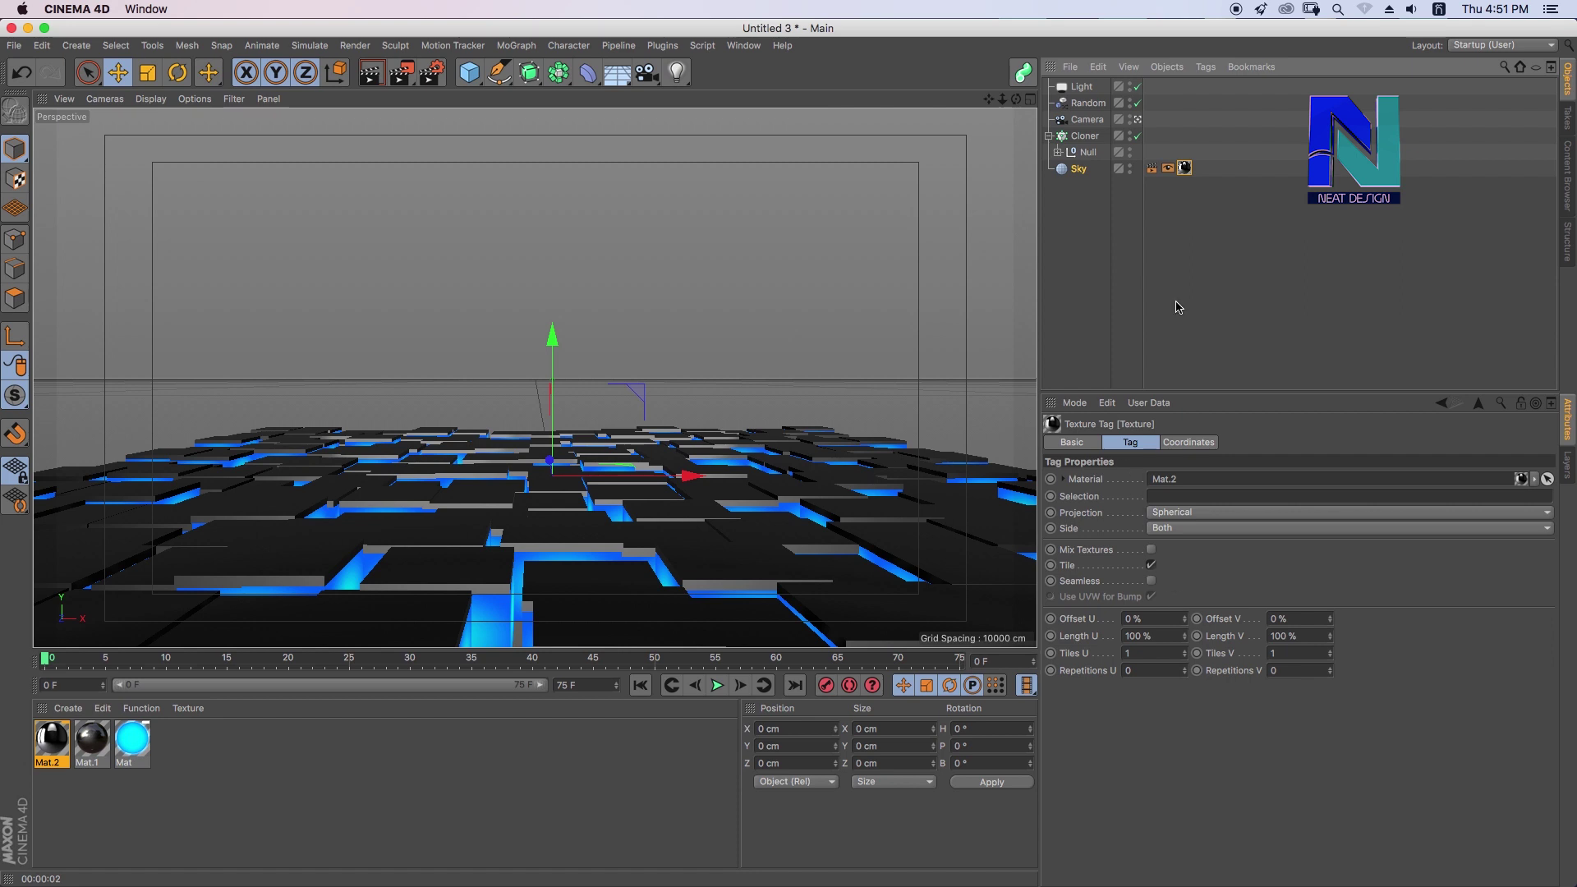
# Make the sky seen by camera, rotate its heading to about 90°, and render a preview
pyautogui.click(1151, 168)
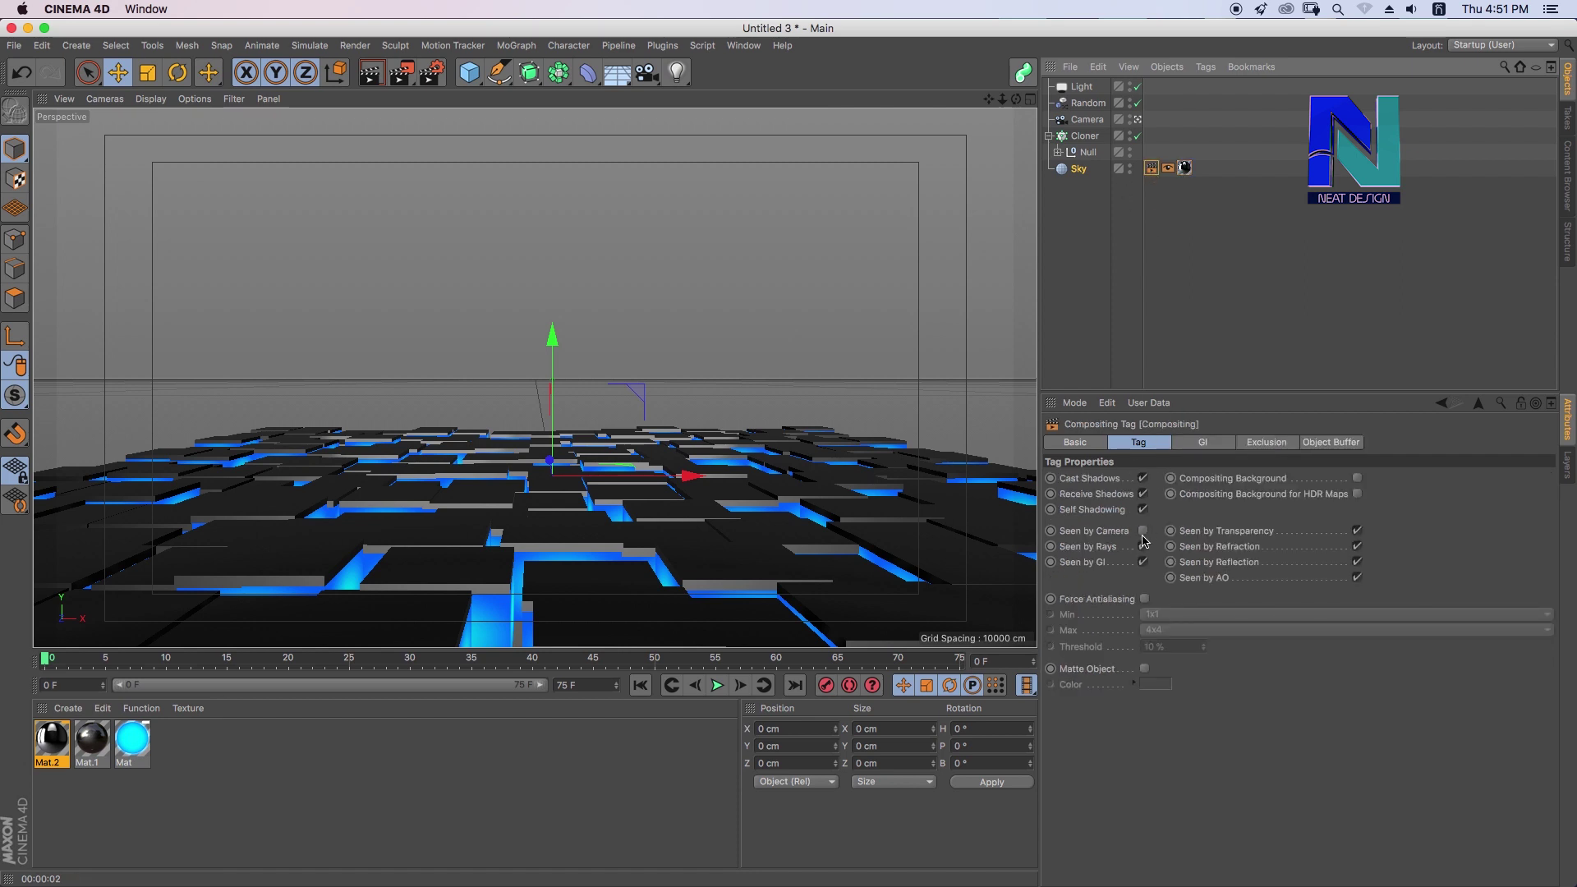
pyautogui.click(1142, 532)
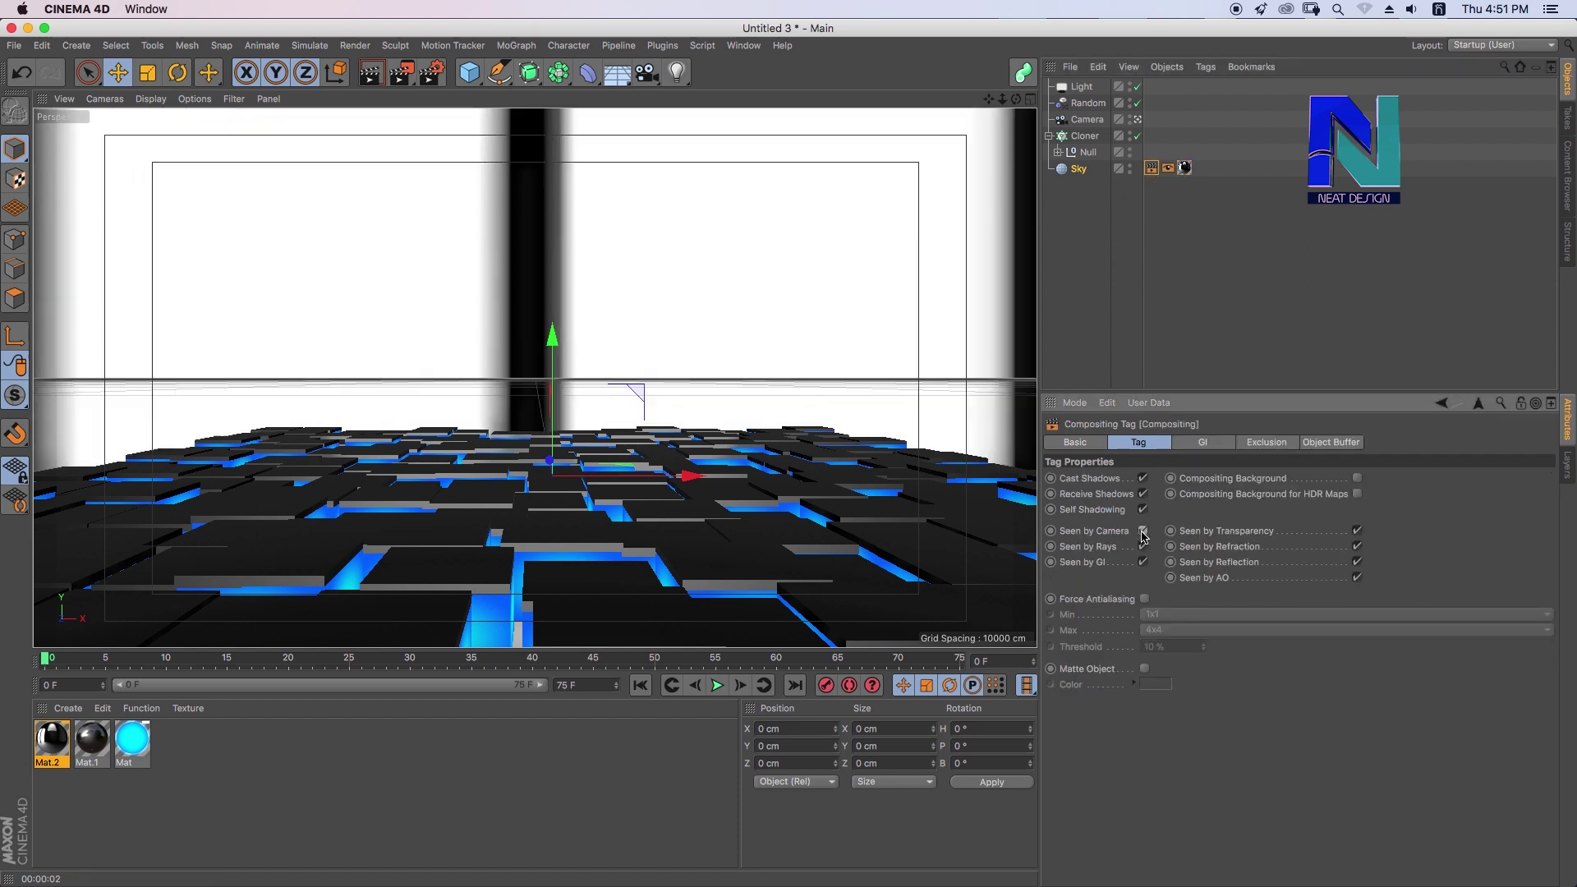
pyautogui.click(1185, 169)
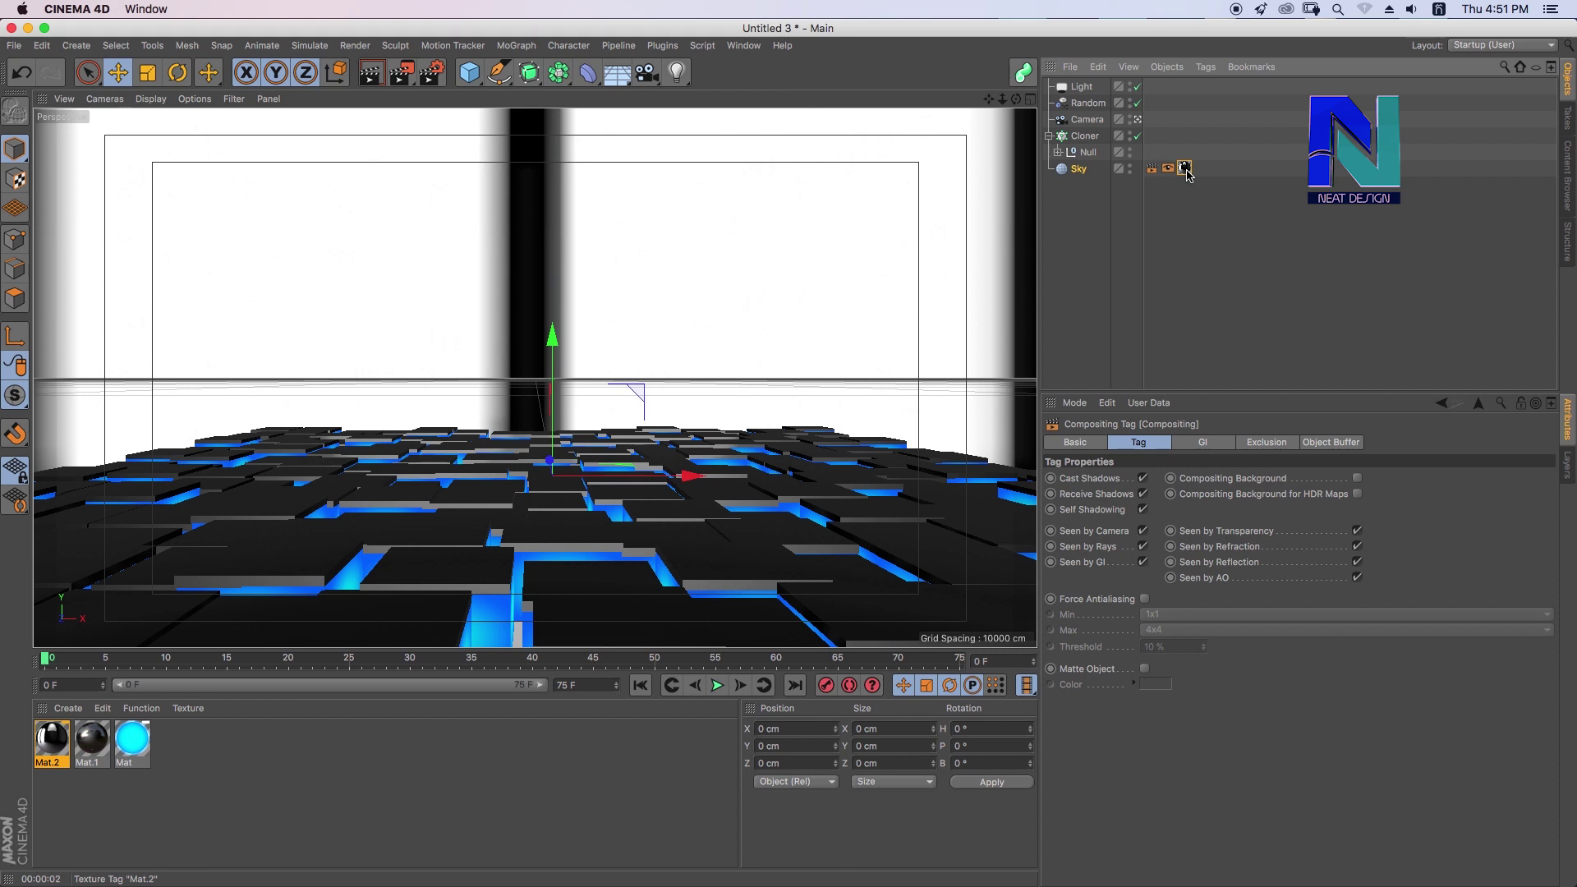
pyautogui.click(1079, 172)
pyautogui.click(1194, 442)
pyautogui.click(1123, 443)
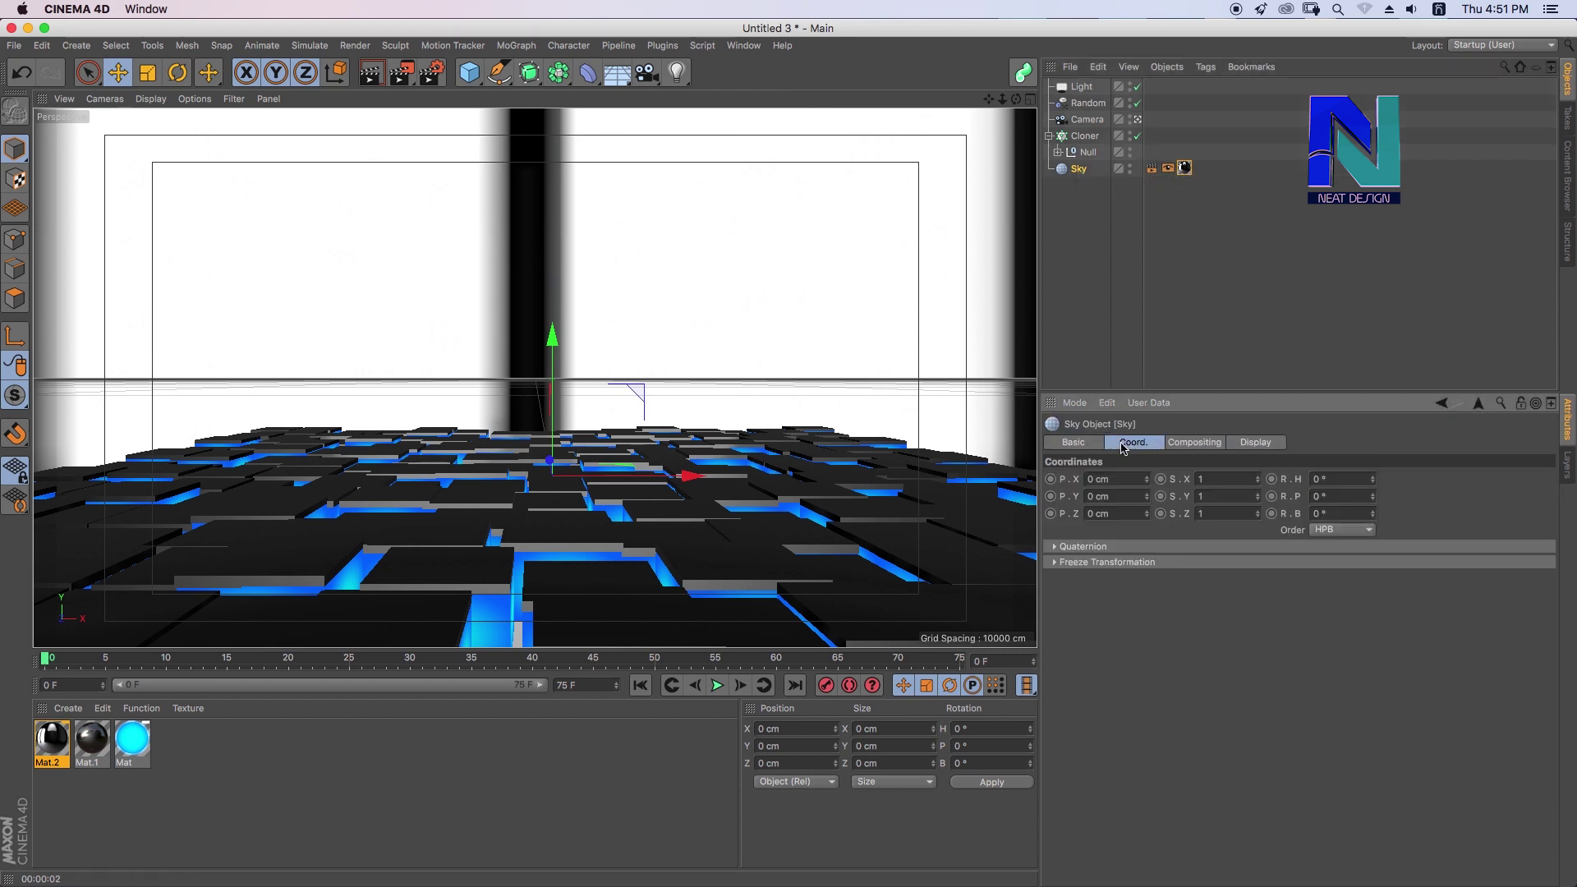
pyautogui.moveTo(1376, 483); pyautogui.dragTo(1360, 409)
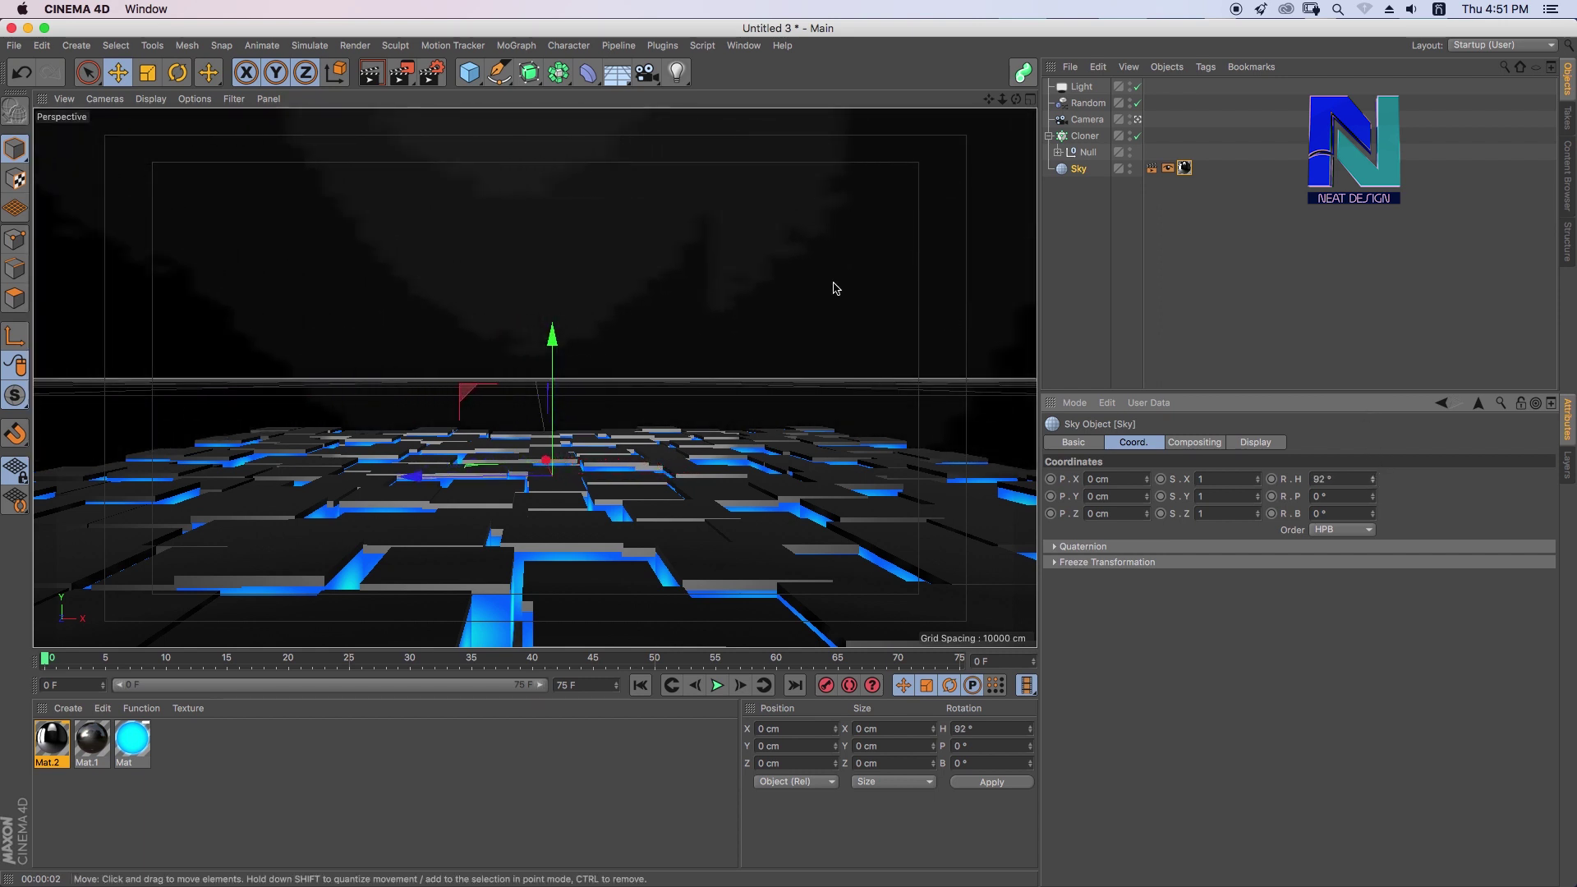
pyautogui.click(371, 74)
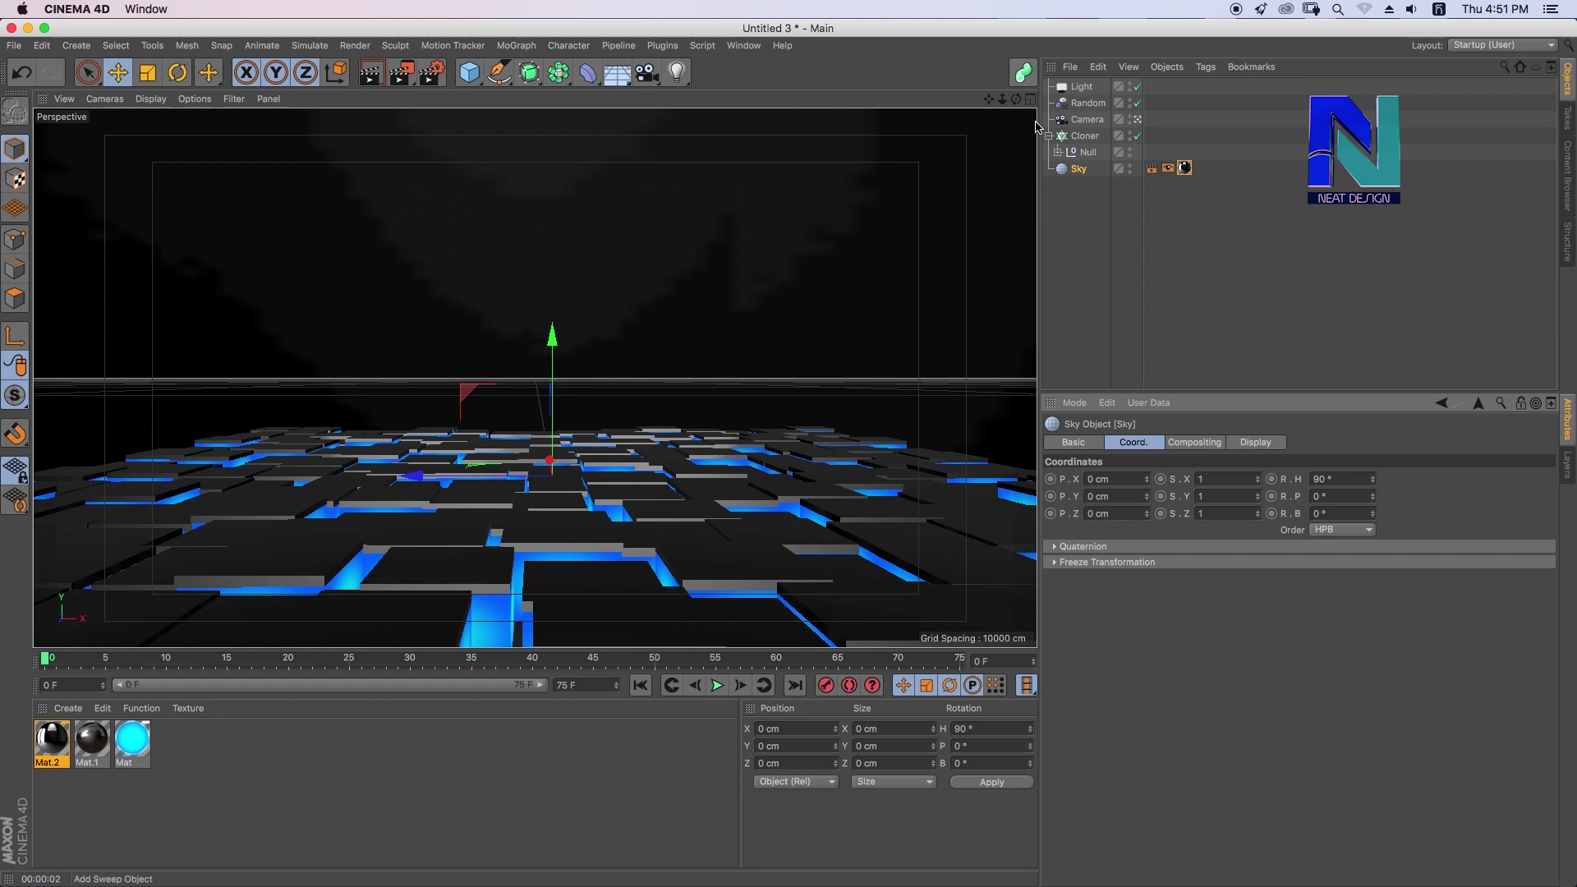
# Turn off Seen by Camera in the Sky's compositing tag
pyautogui.click(1151, 167)
pyautogui.click(1138, 442)
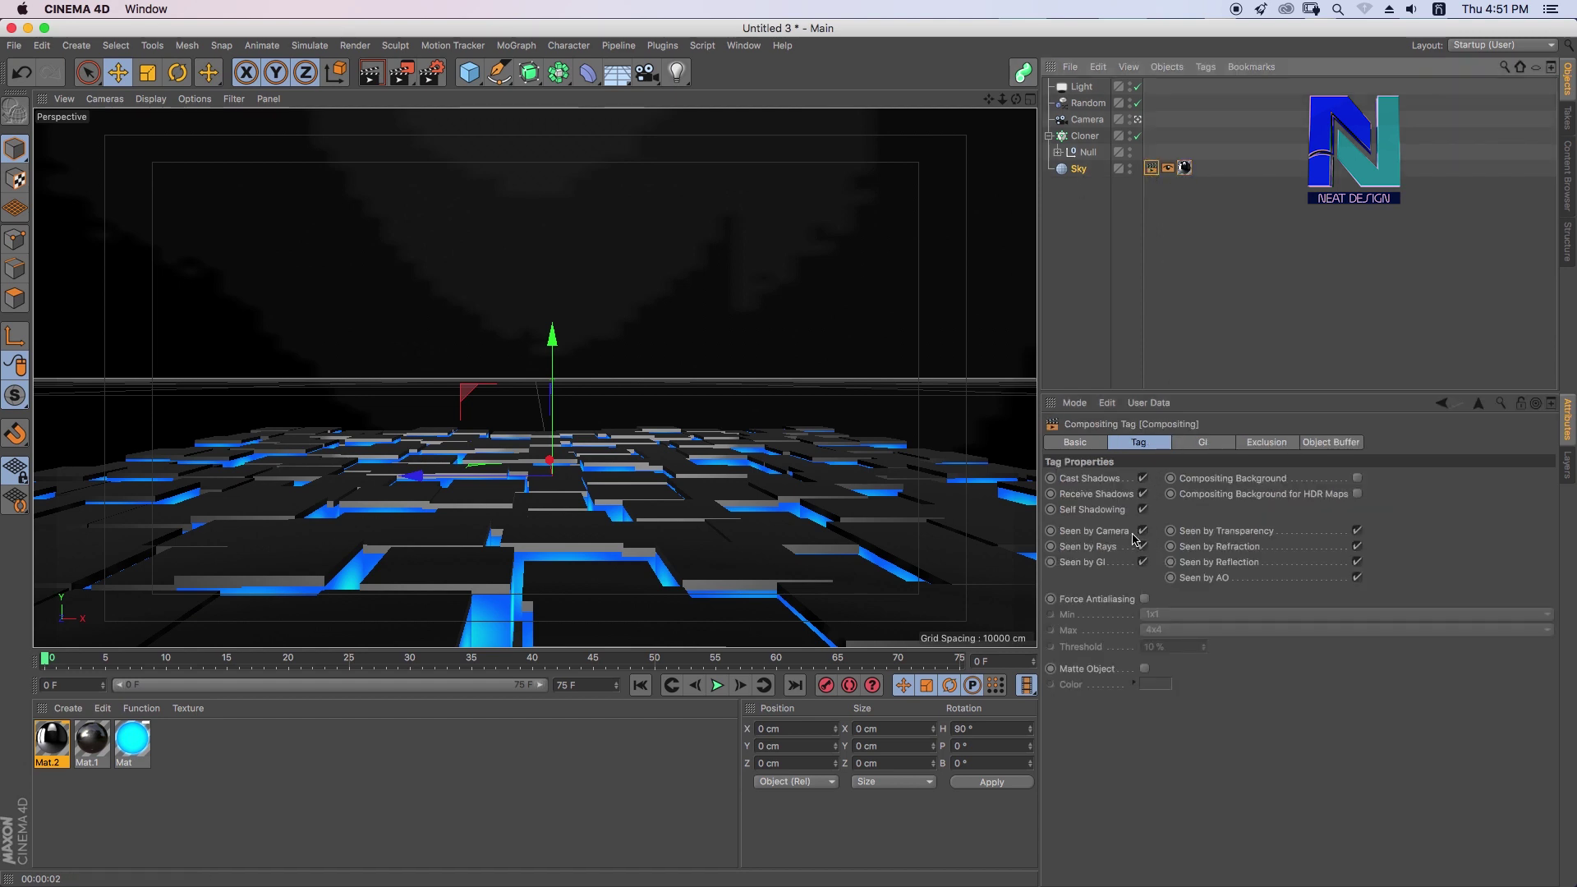
pyautogui.click(1142, 530)
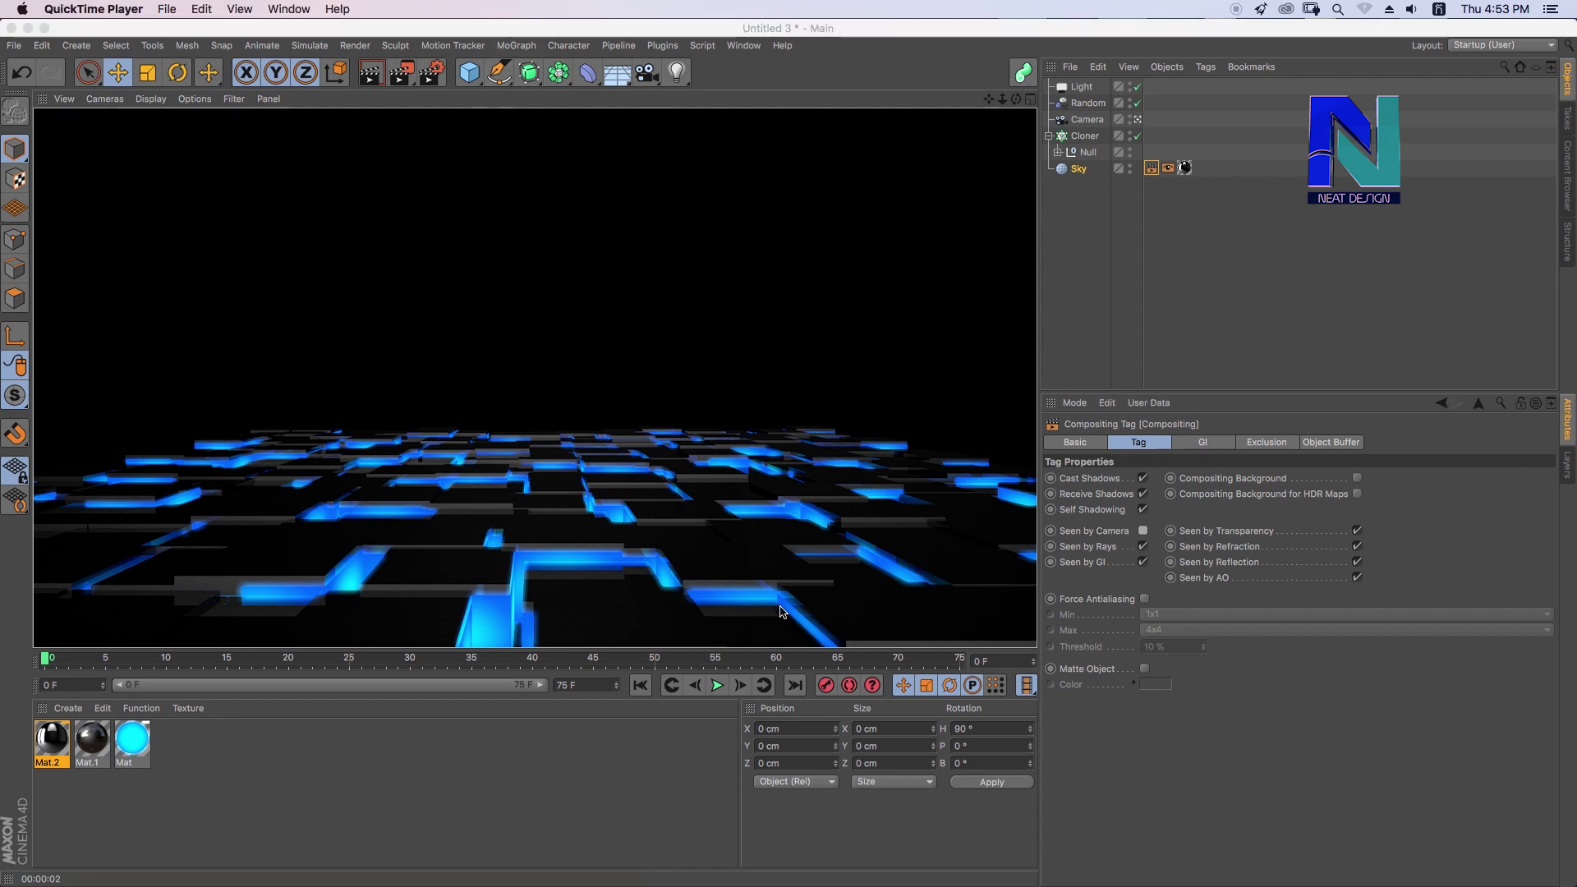
# Switch the Random effector to Noise mode and preview the animation
pyautogui.click(1100, 105)
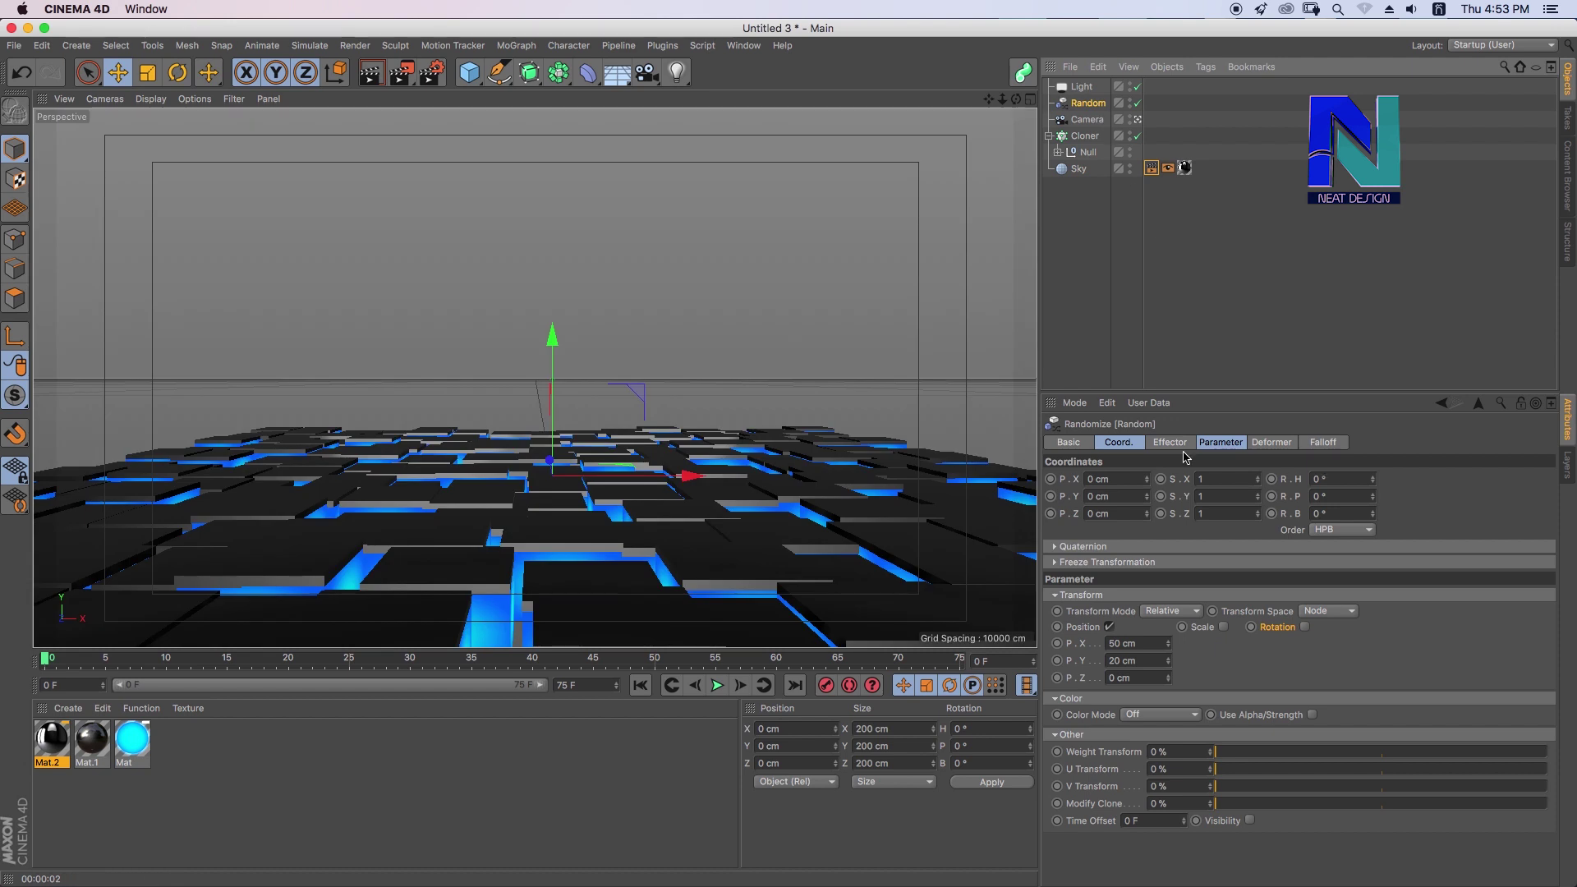
pyautogui.click(1174, 444)
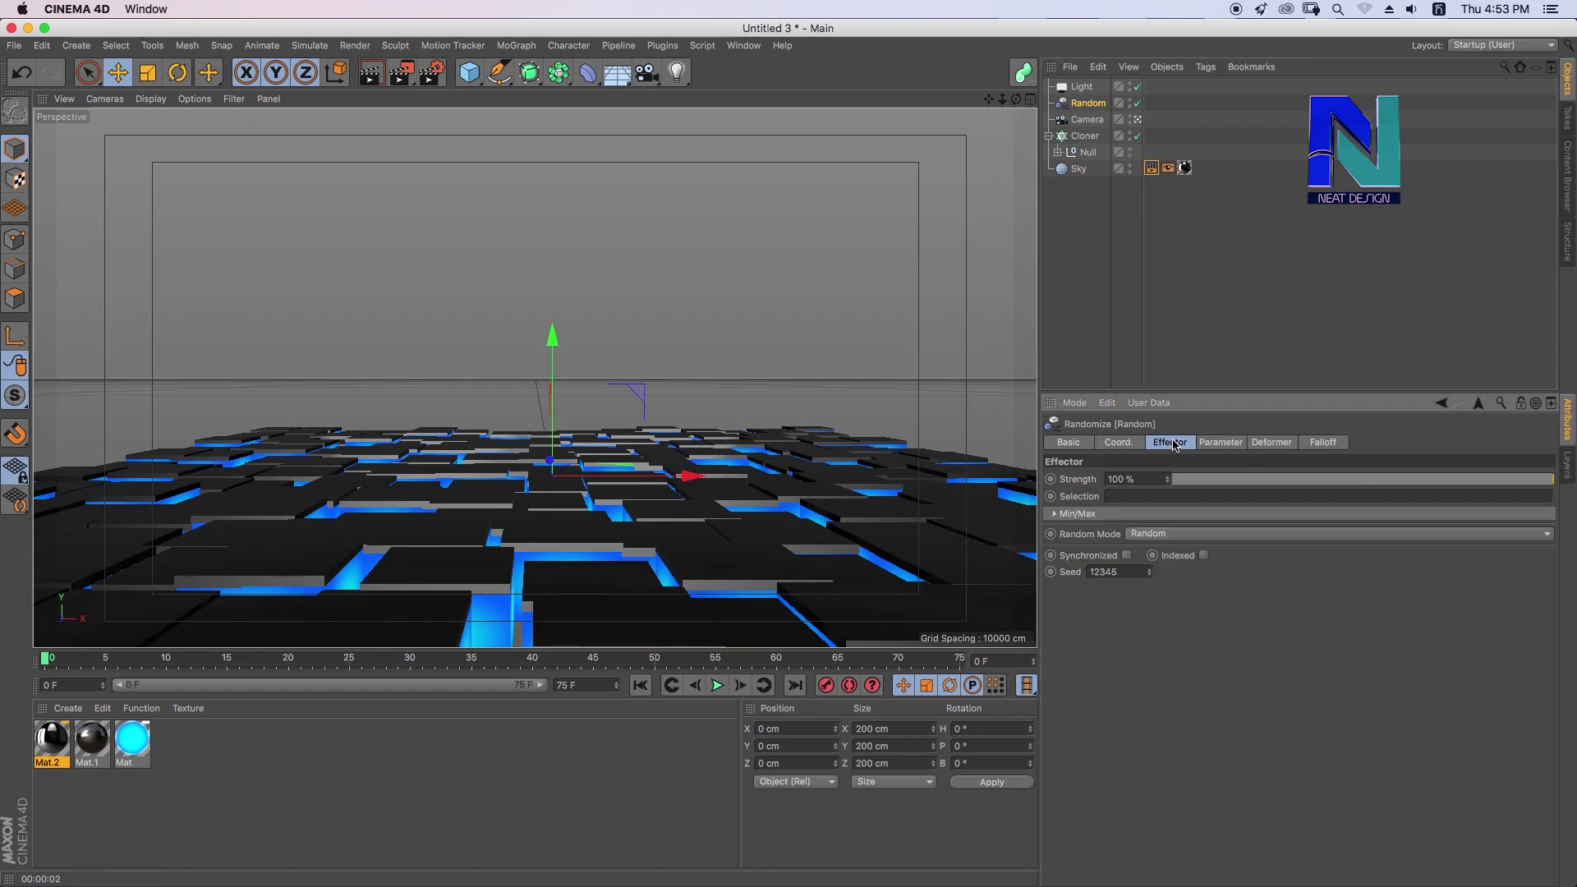
pyautogui.click(1180, 534)
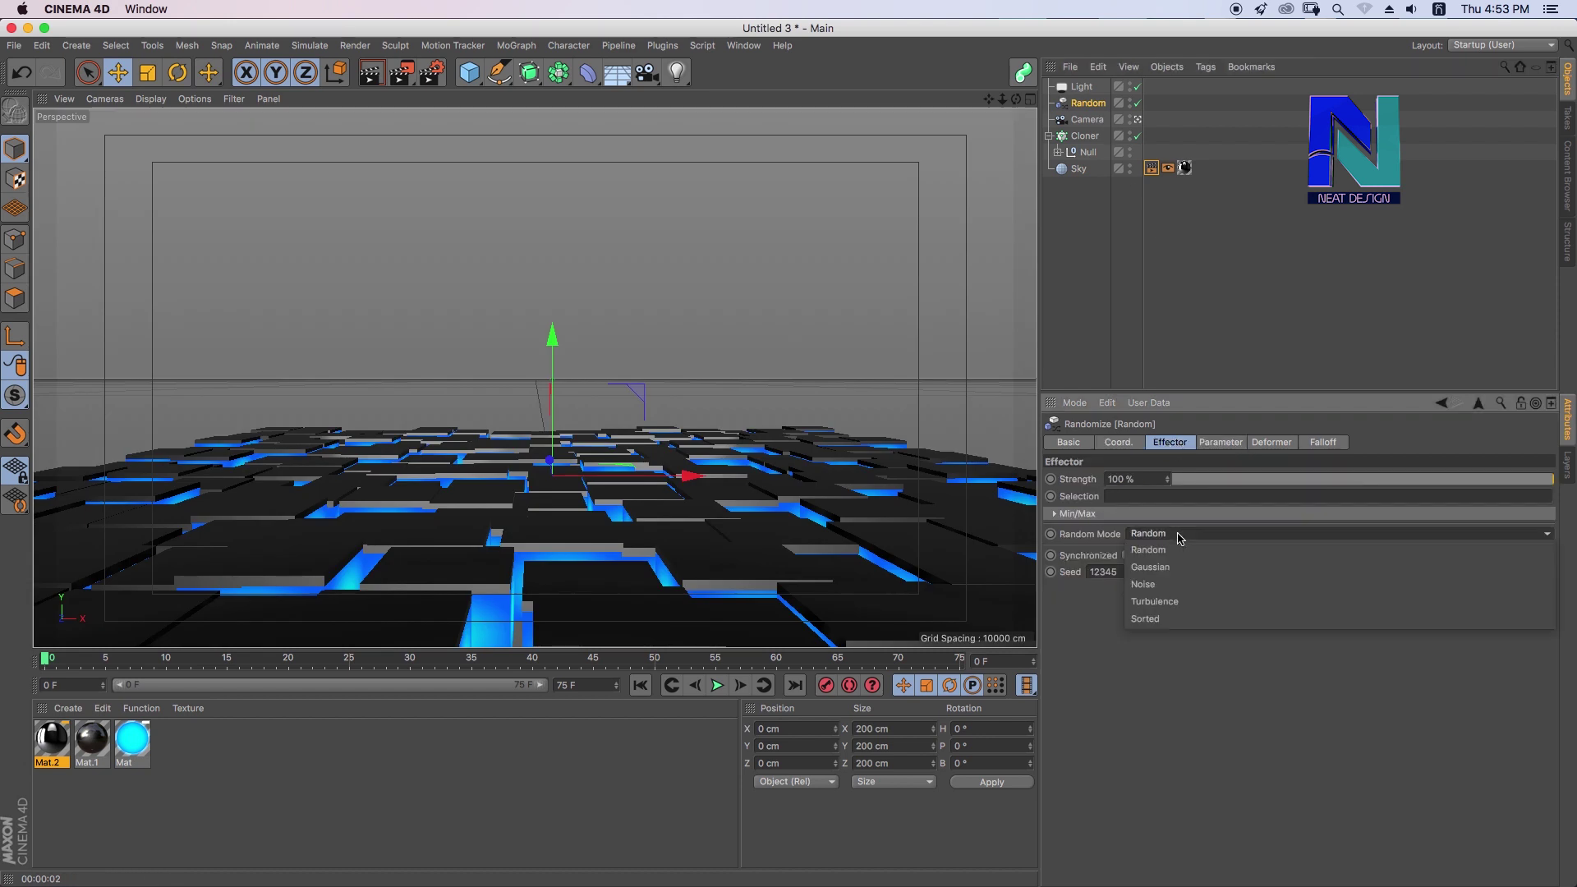
pyautogui.click(1160, 591)
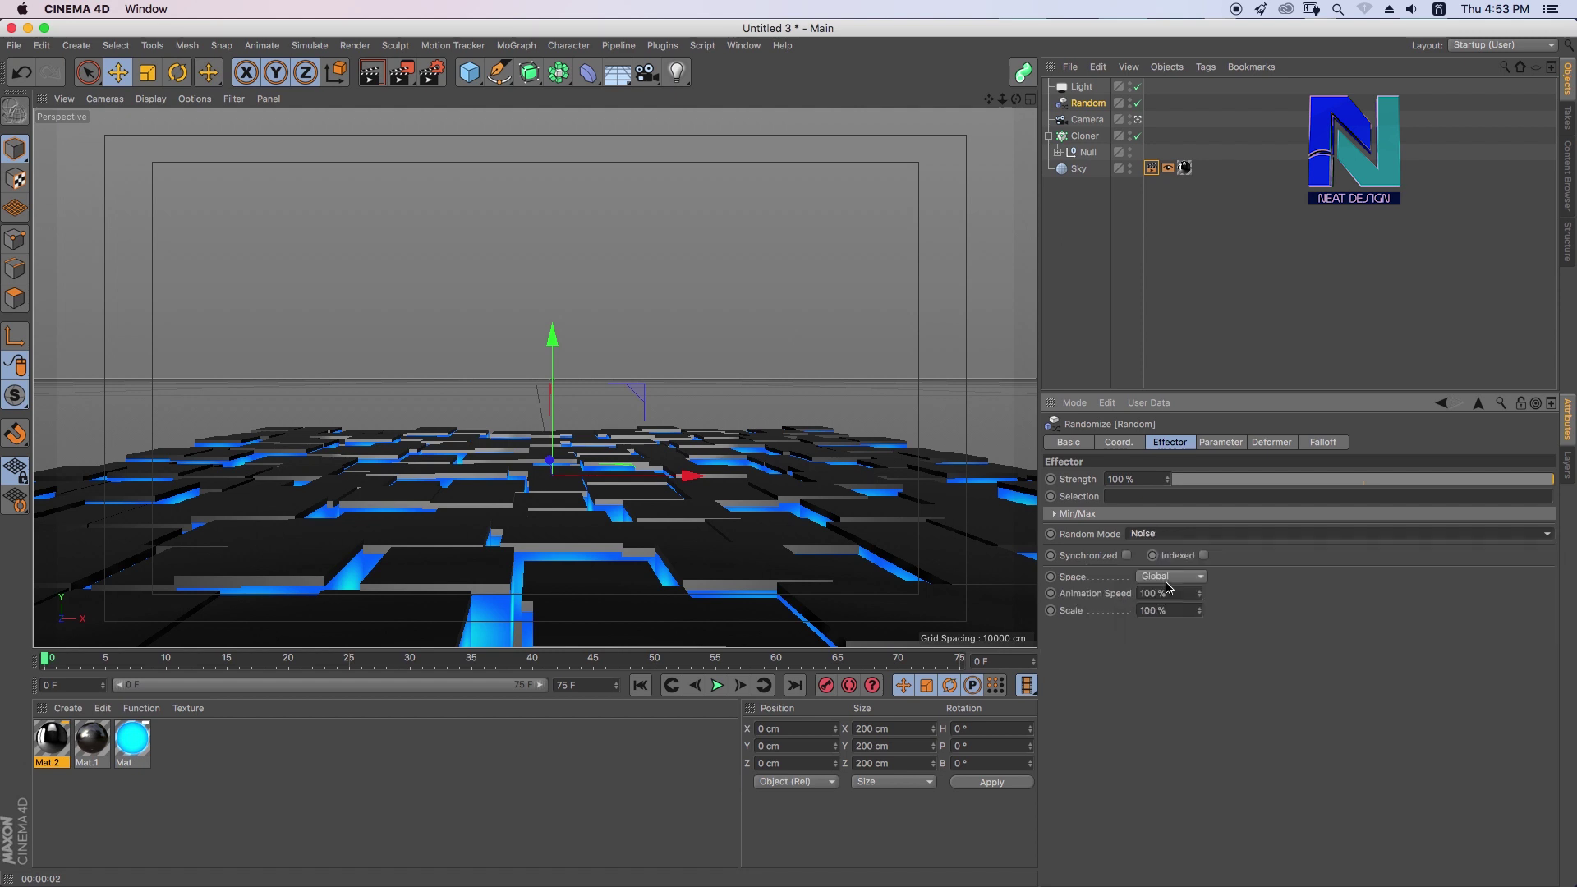
pyautogui.click(716, 686)
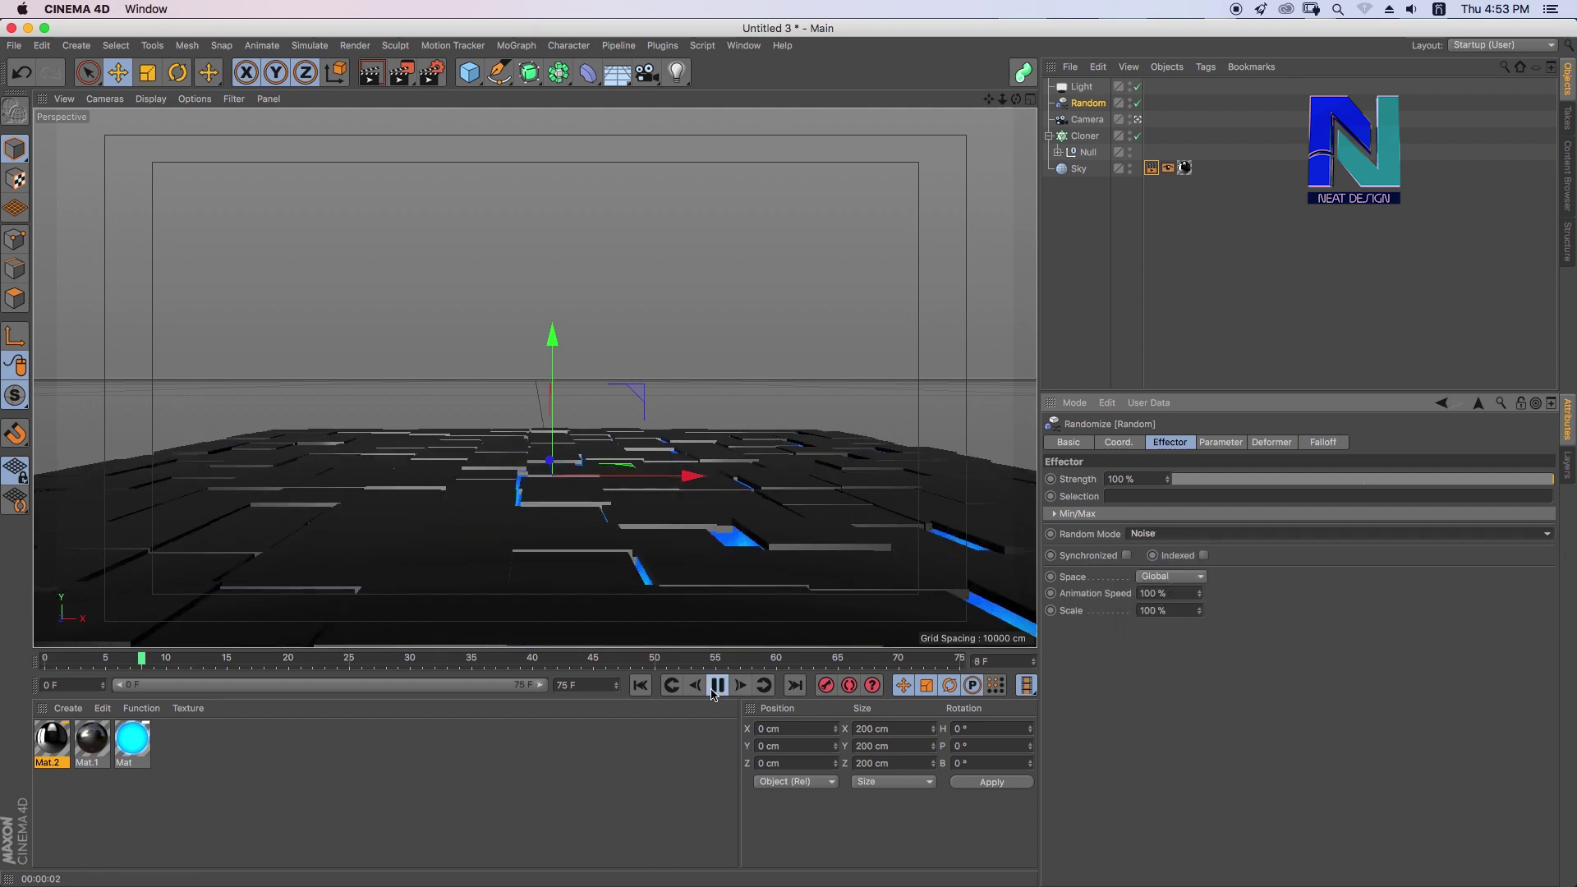
pyautogui.press('F8')
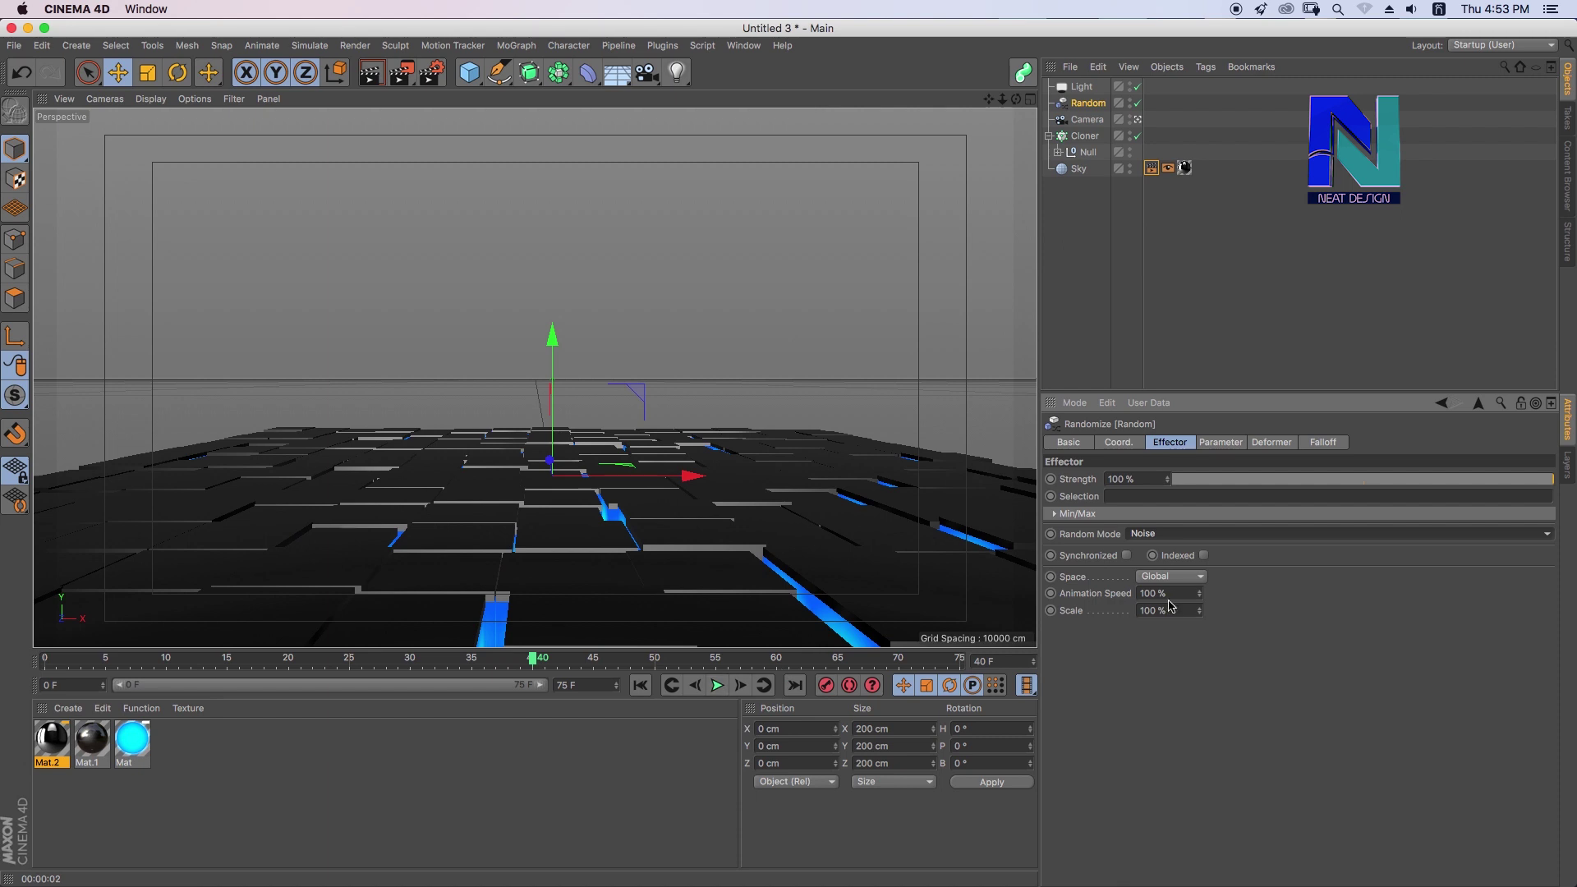
# Set the noise Animation Speed to 20% and Scale to 110%, replaying from the start
pyautogui.click(1164, 592)
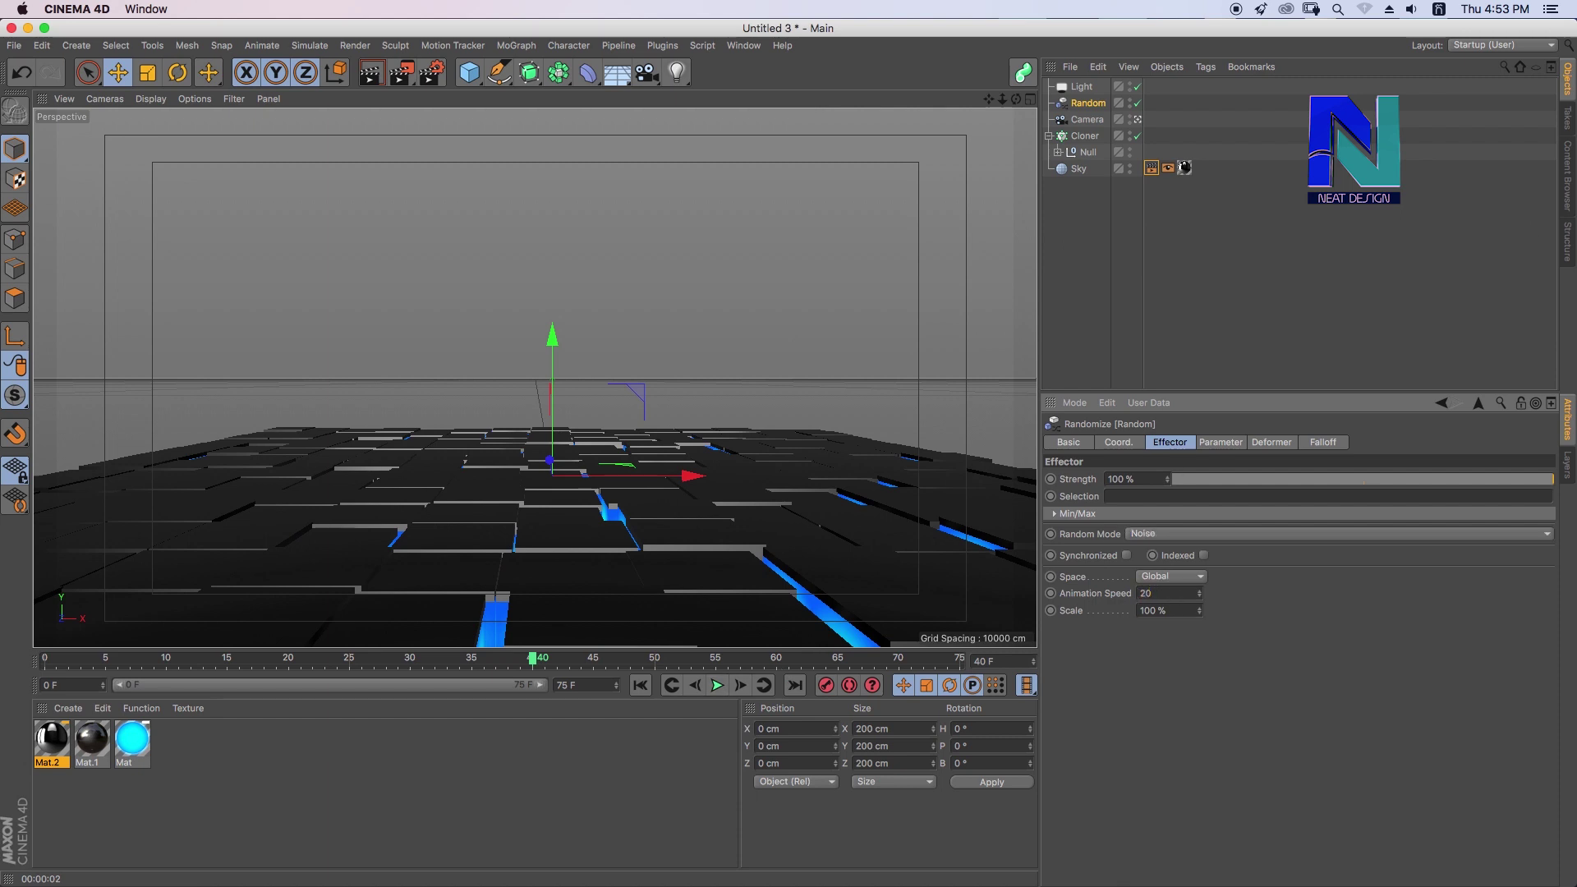
pyautogui.press('Return')
pyautogui.click(45, 659)
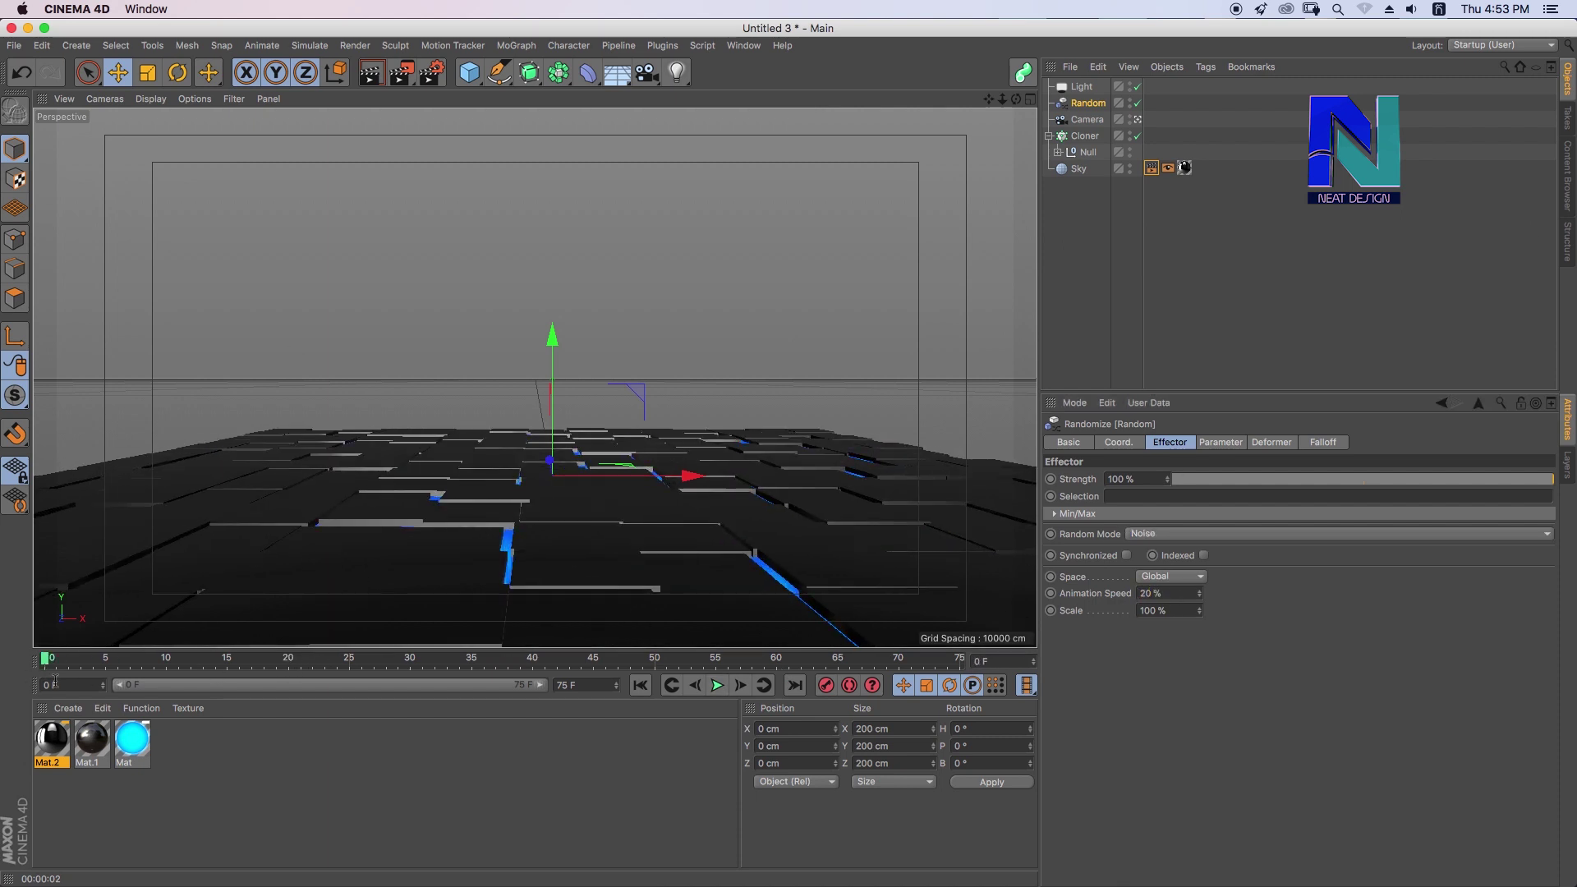
pyautogui.click(716, 686)
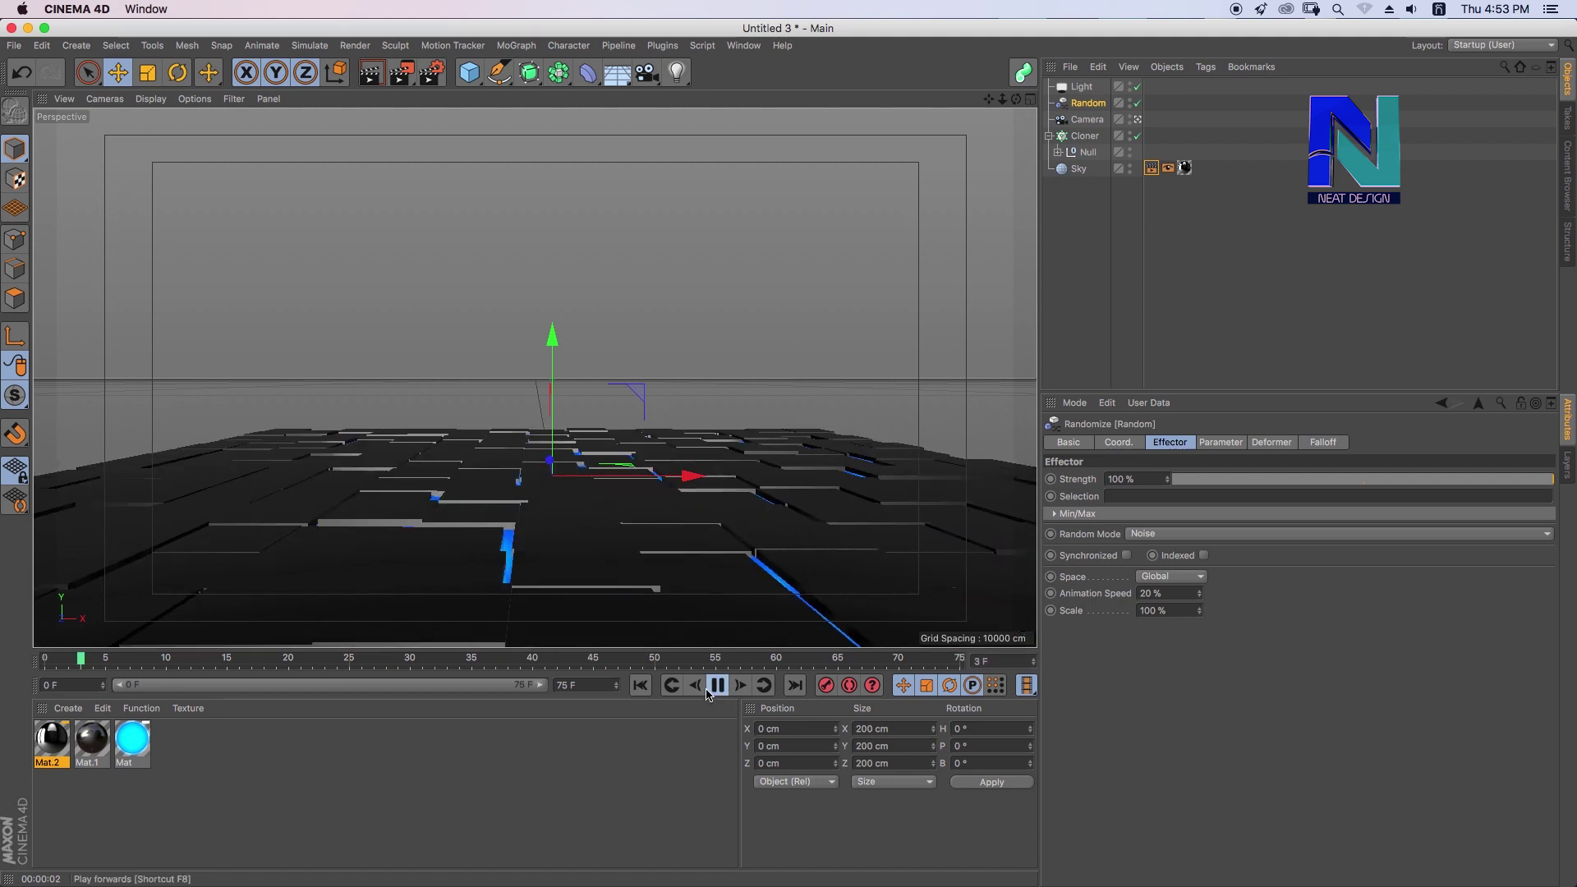
pyautogui.click(714, 686)
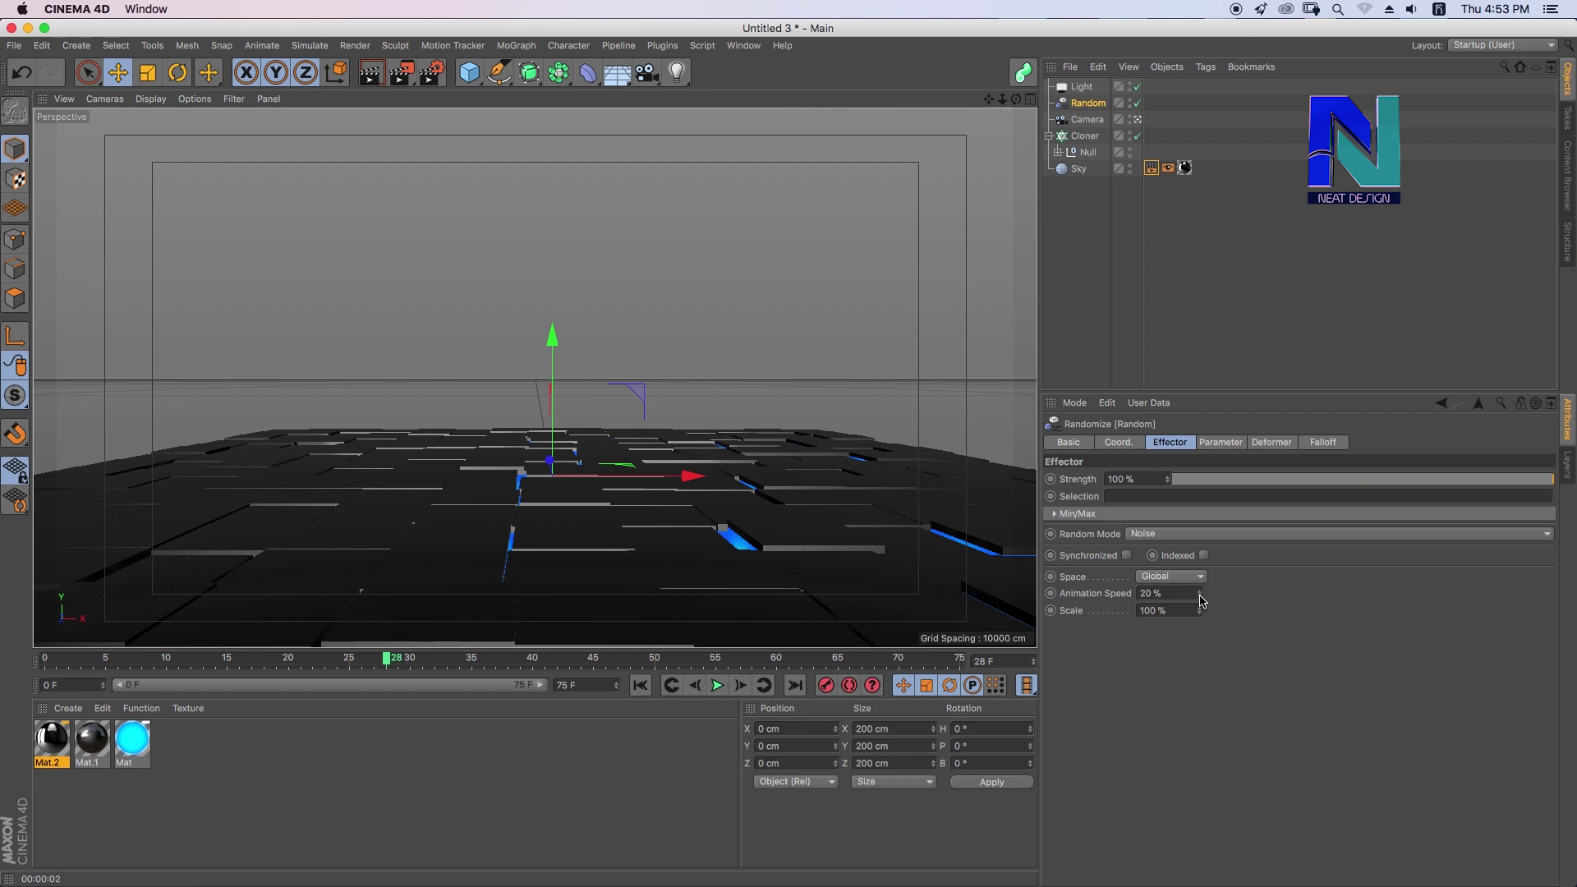
pyautogui.moveTo(1199, 616); pyautogui.dragTo(1195, 609)
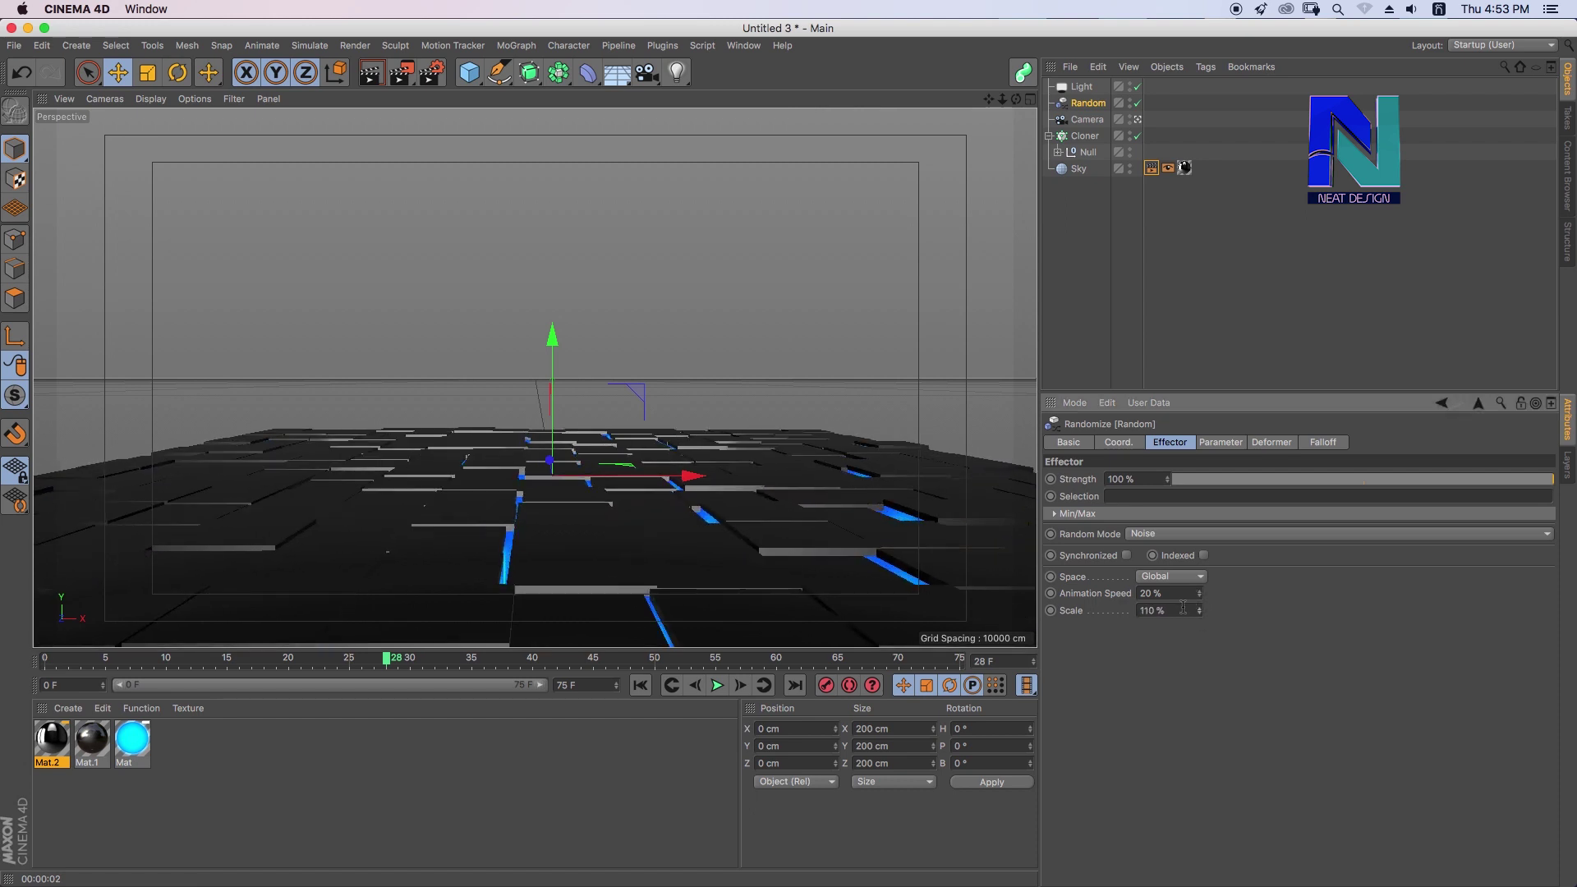
# Raise the Random effector's Y position offset to 67 cm and replay the animation from frame zero
pyautogui.click(1213, 445)
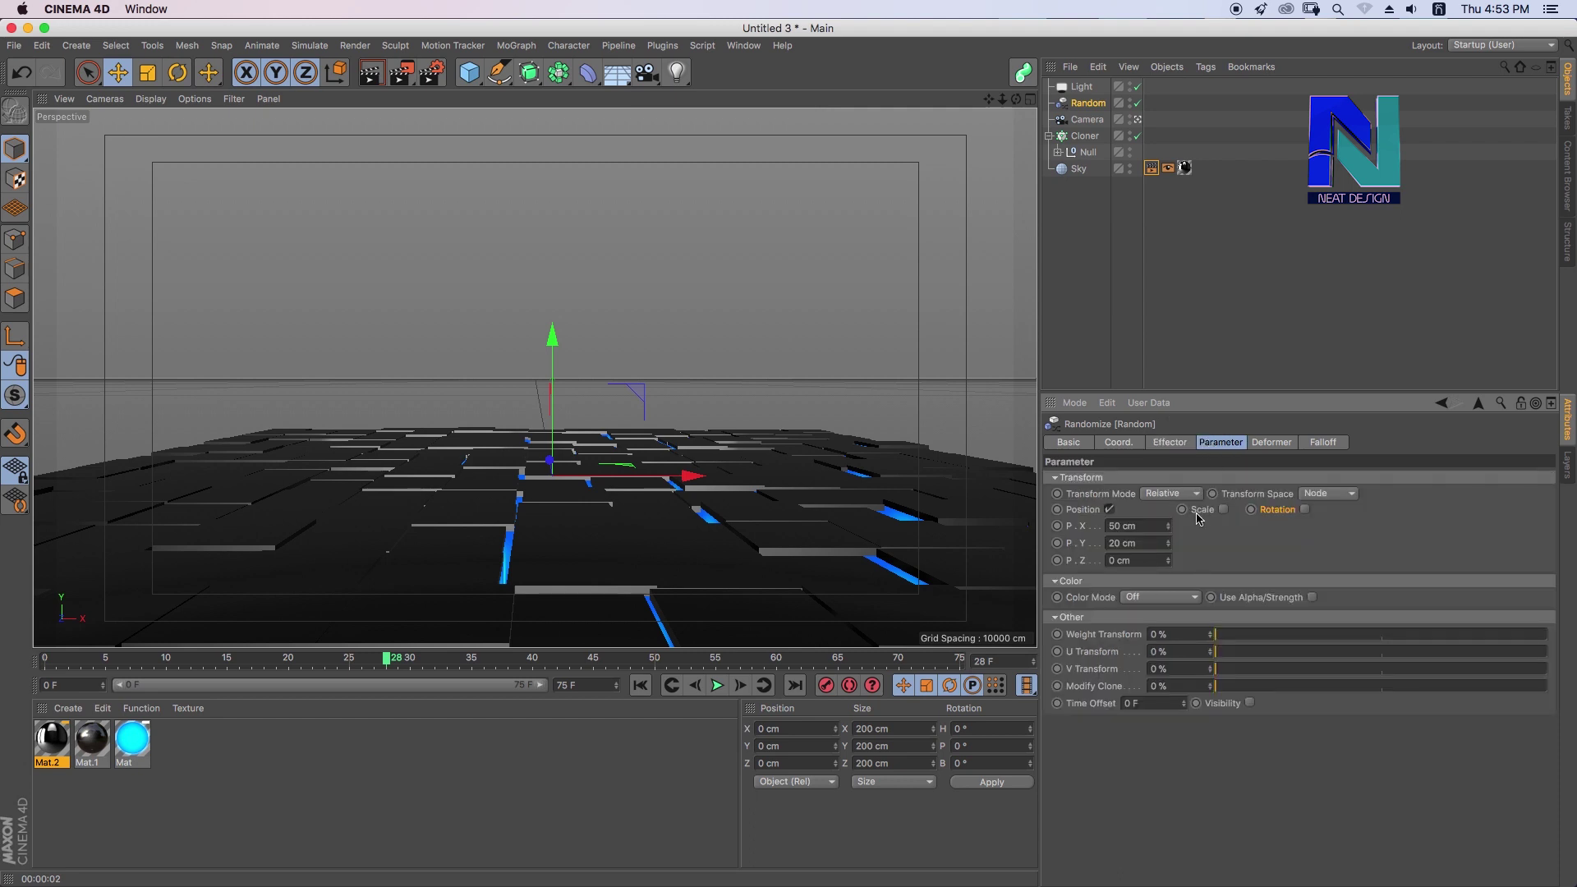
pyautogui.moveTo(1169, 545)
pyautogui.mouseDown()
pyautogui.moveTo(1160, 474)
pyautogui.moveTo(1051, 535)
pyautogui.mouseUp()
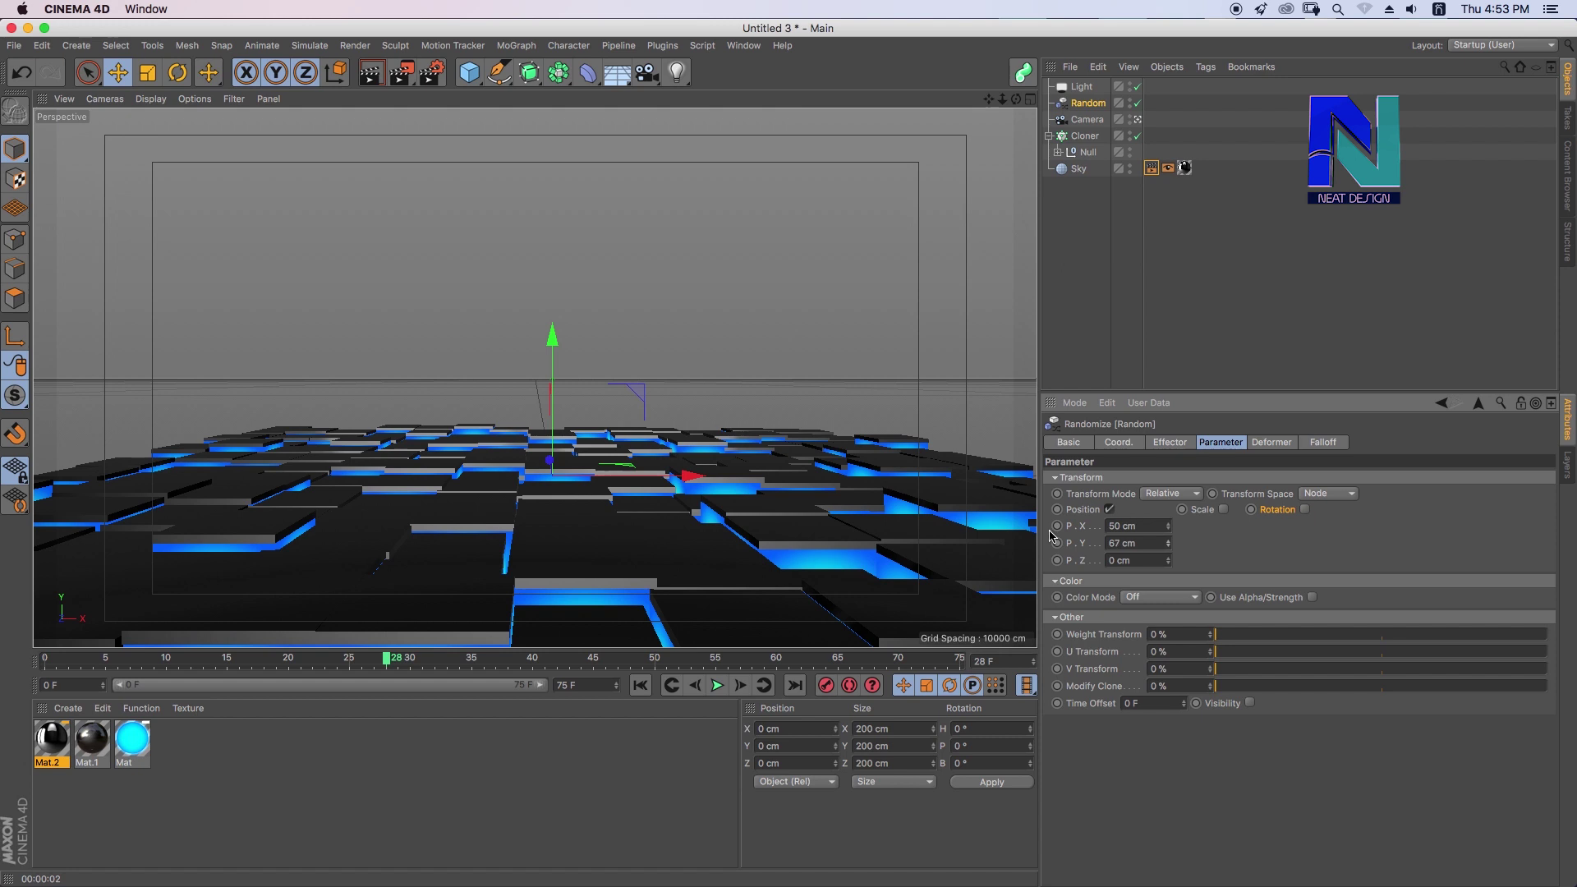
pyautogui.moveTo(390, 662); pyautogui.dragTo(45, 662)
pyautogui.click(716, 685)
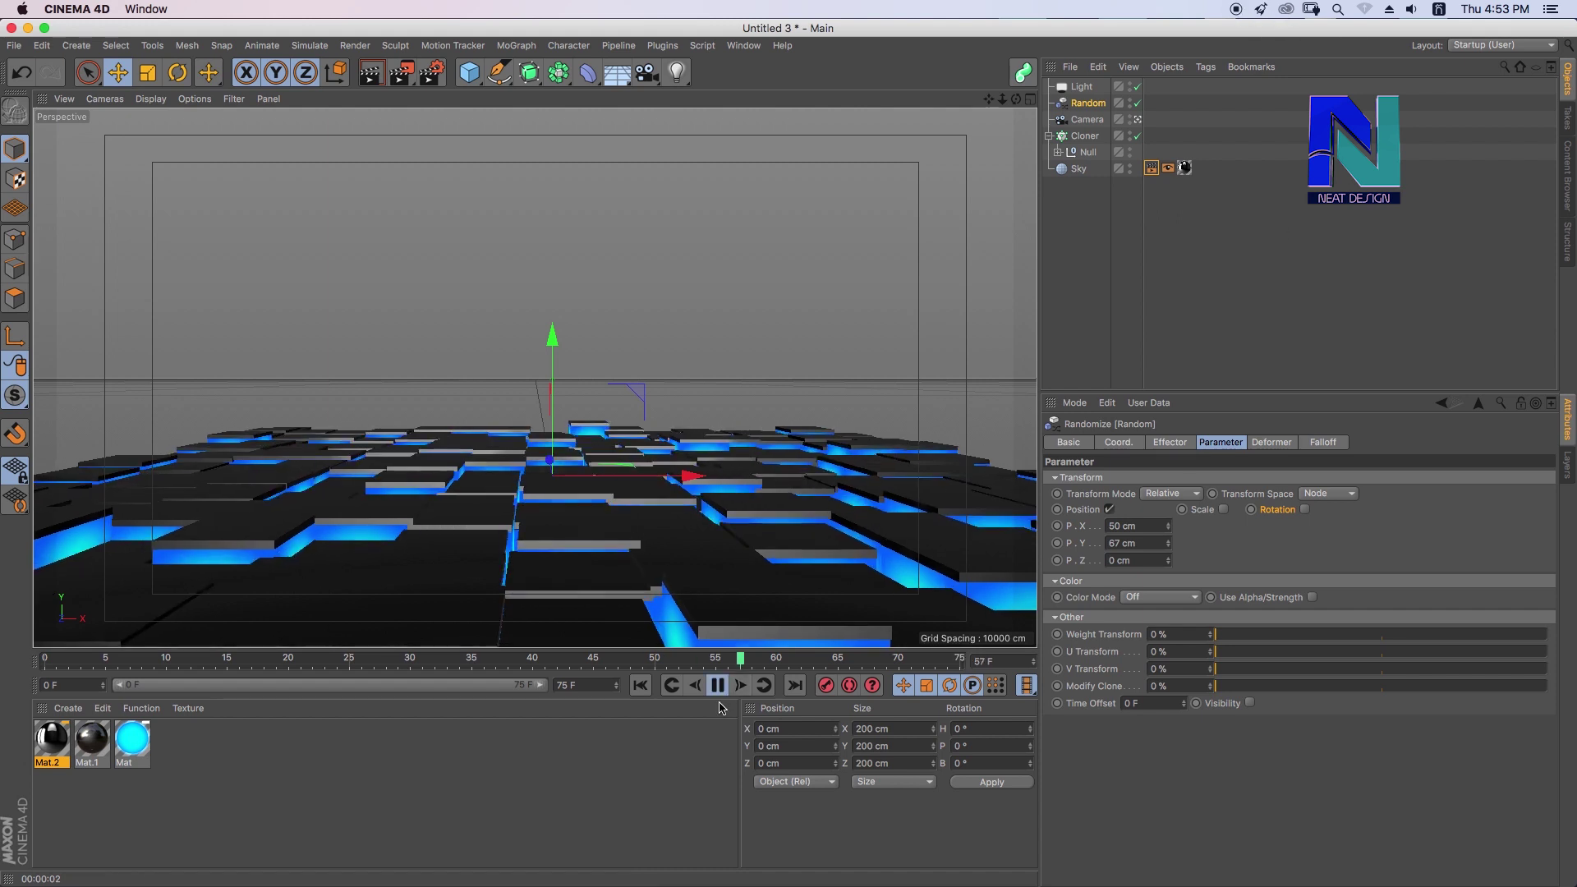
pyautogui.click(717, 685)
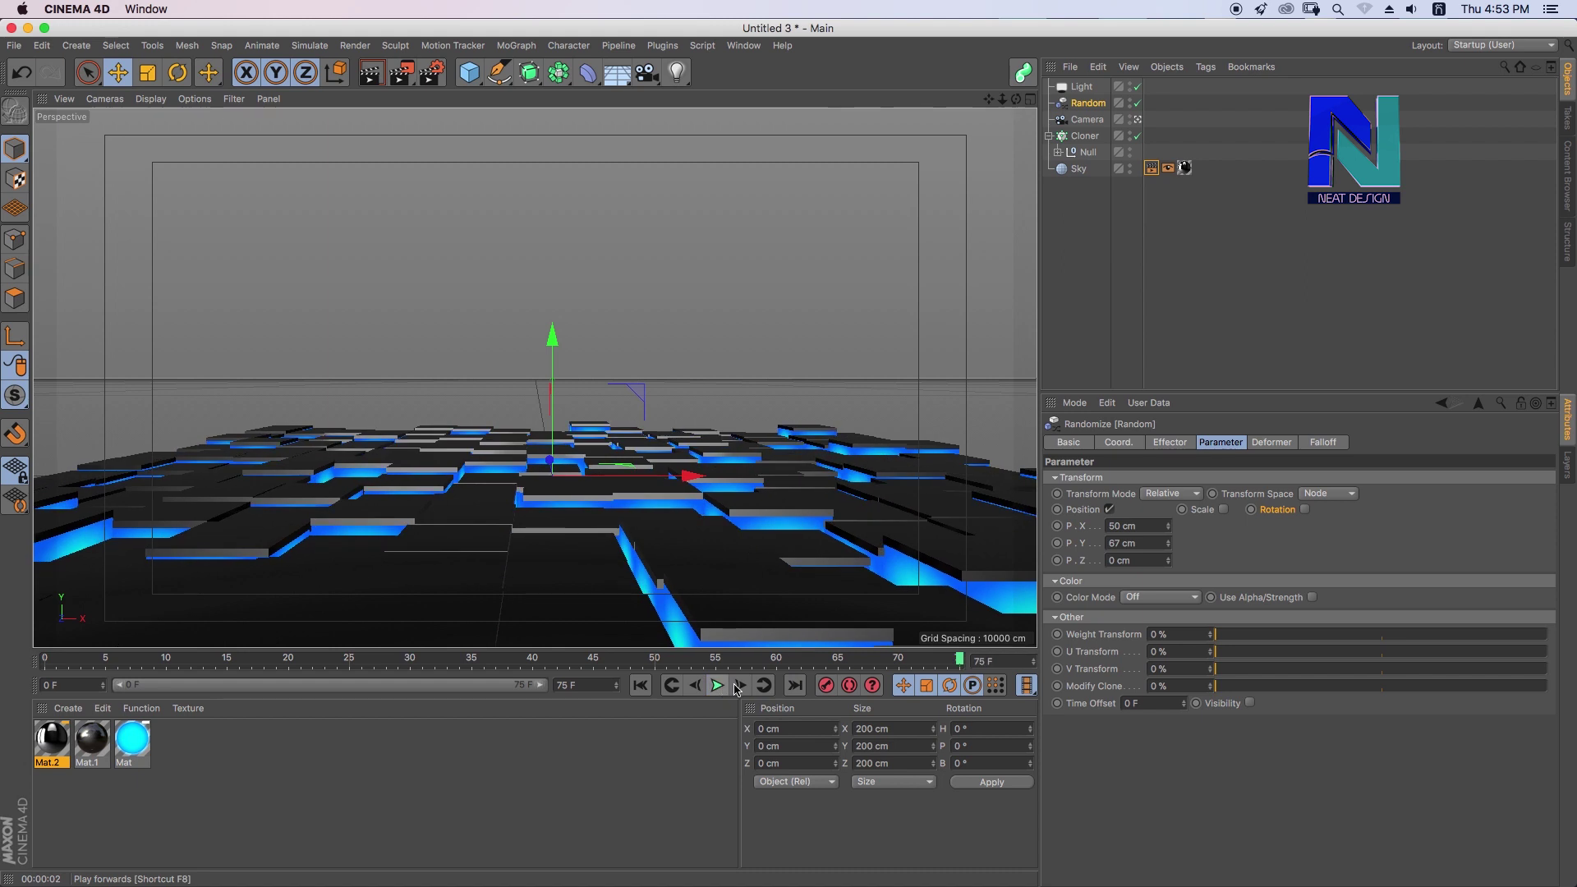
pyautogui.click(717, 685)
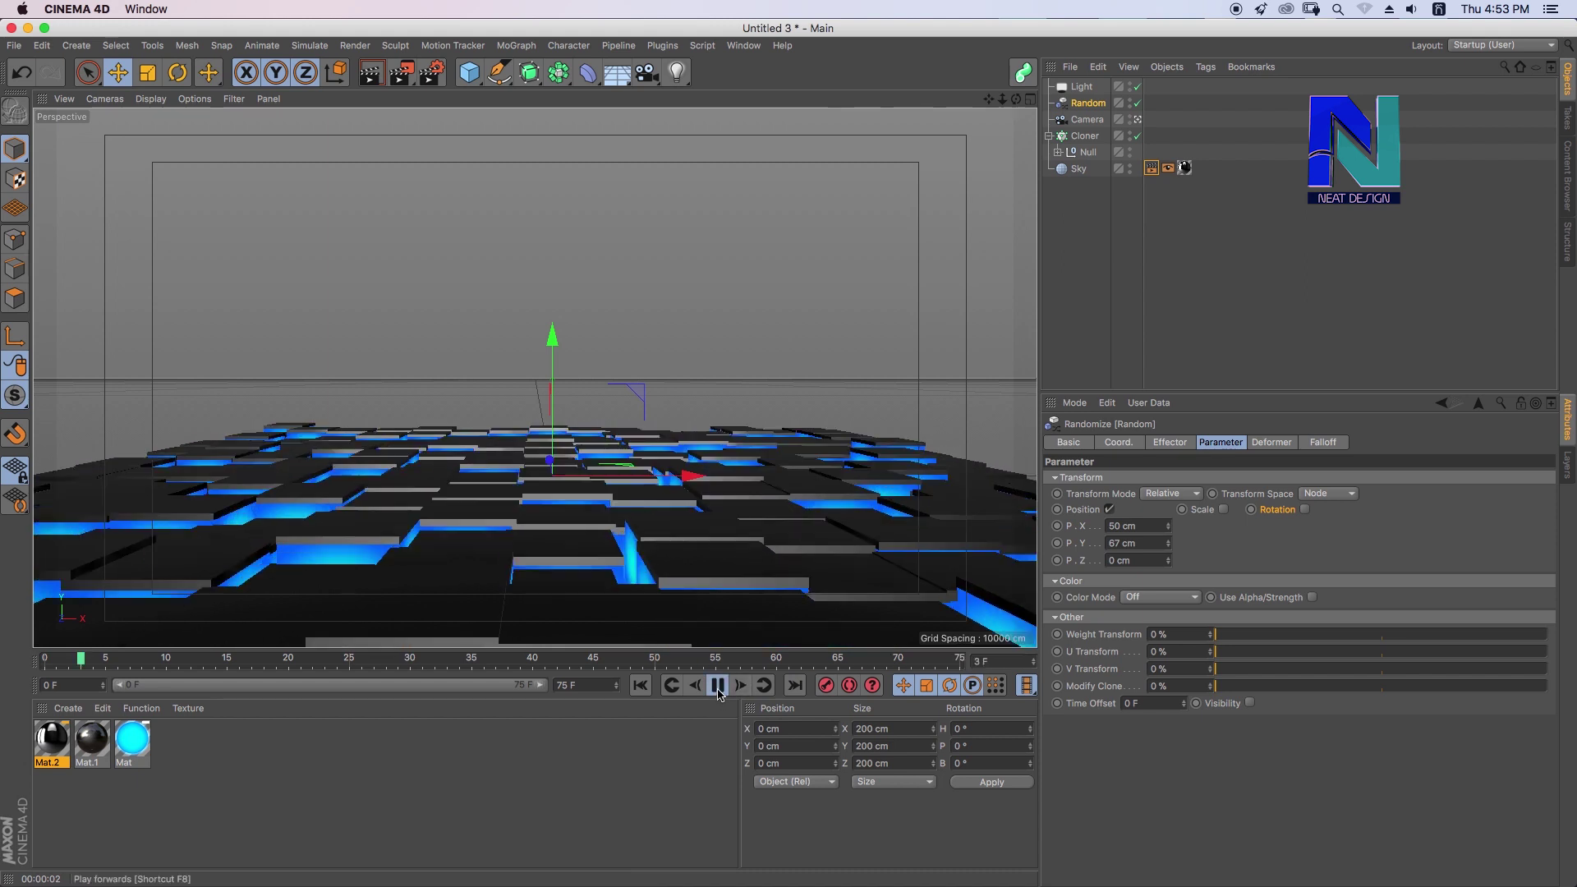